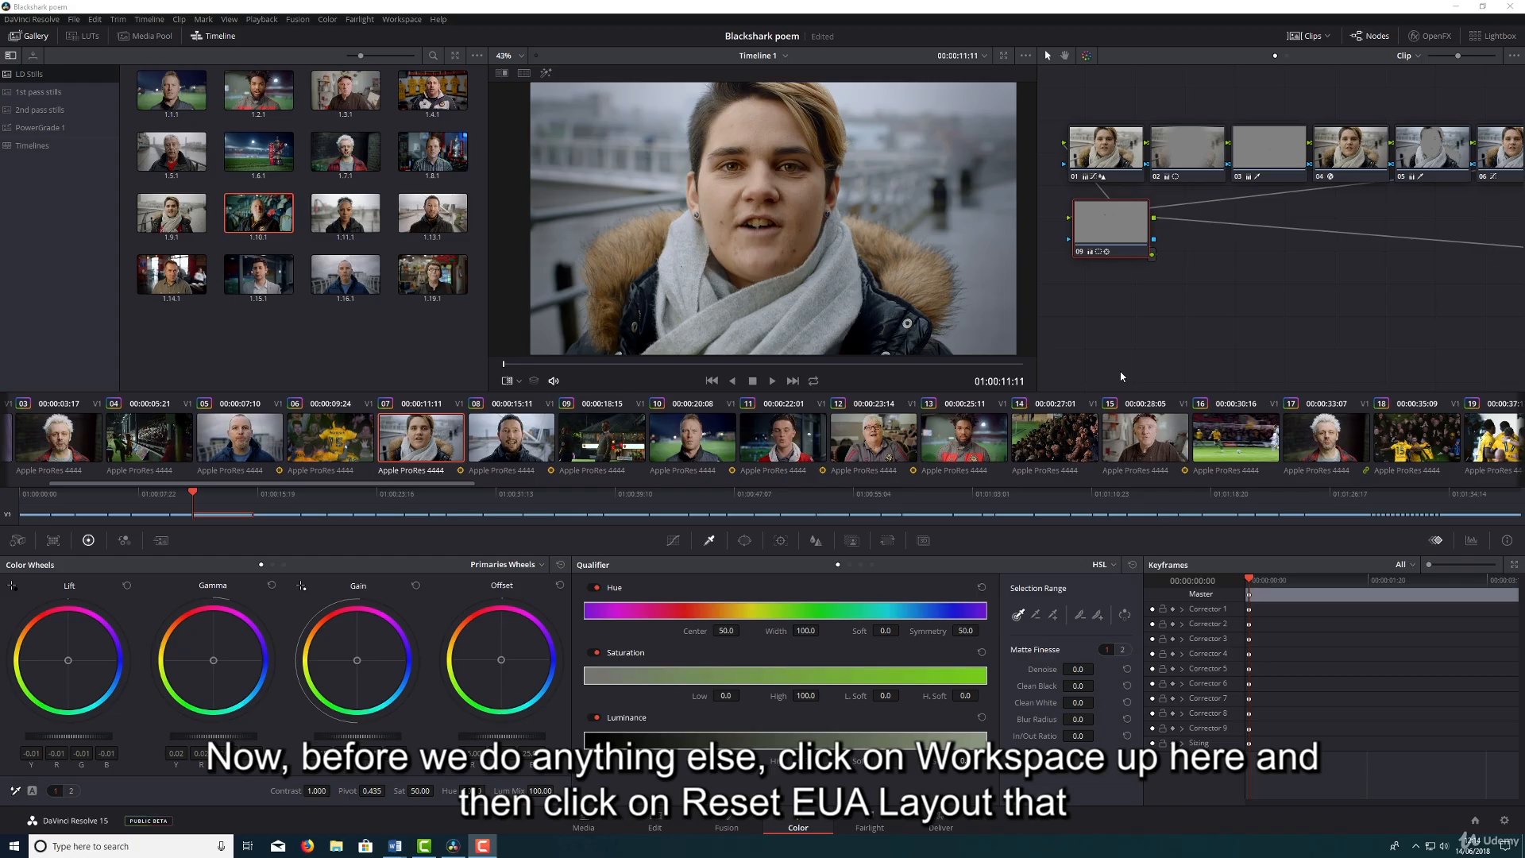
Step: Reset the interface layout, and briefly show and hide the OpenFX library
click(399, 21)
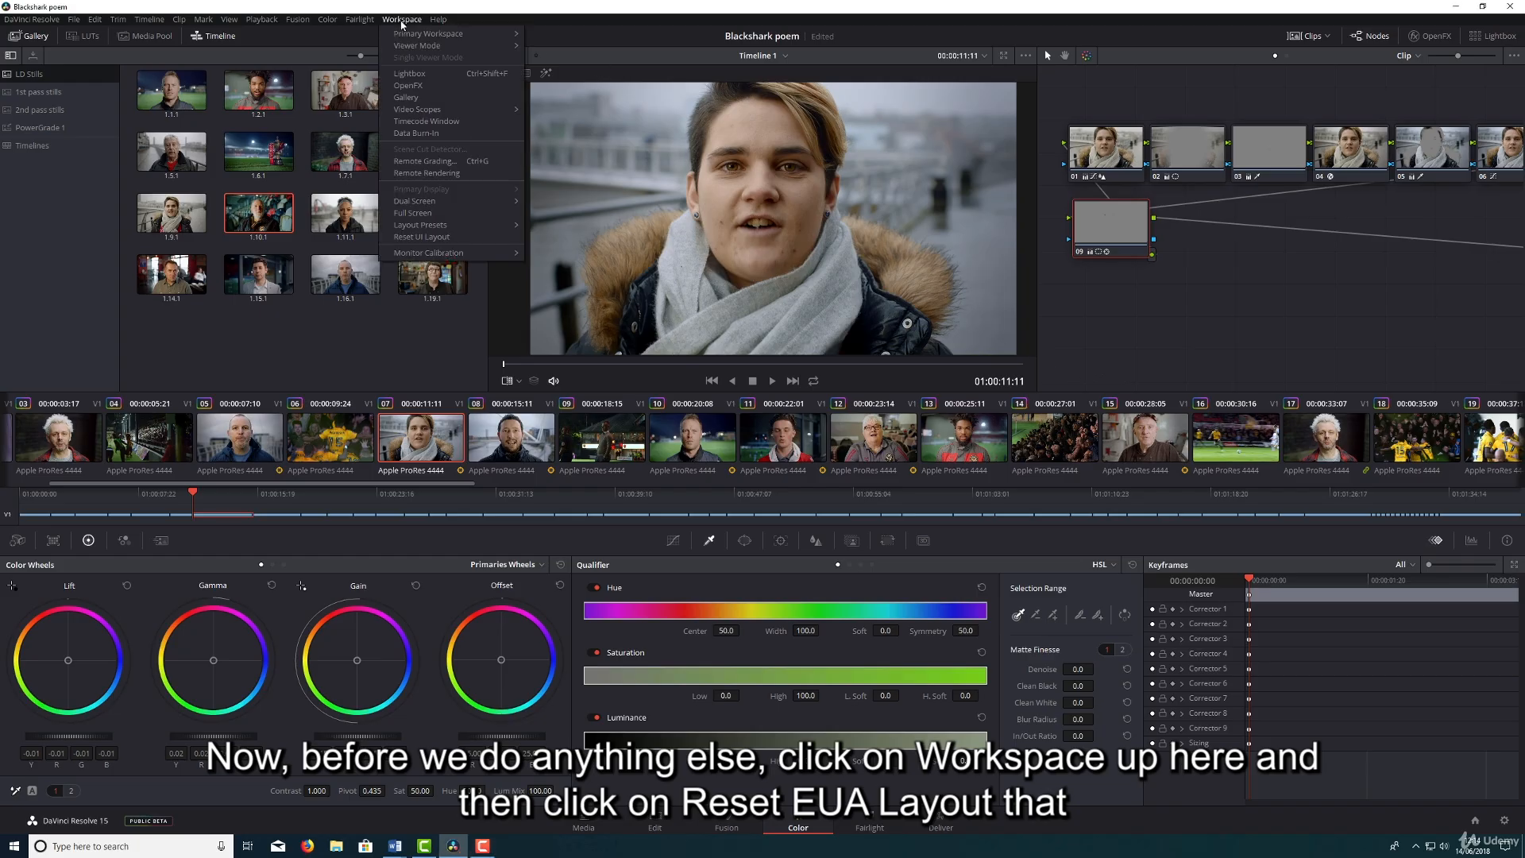
click(461, 235)
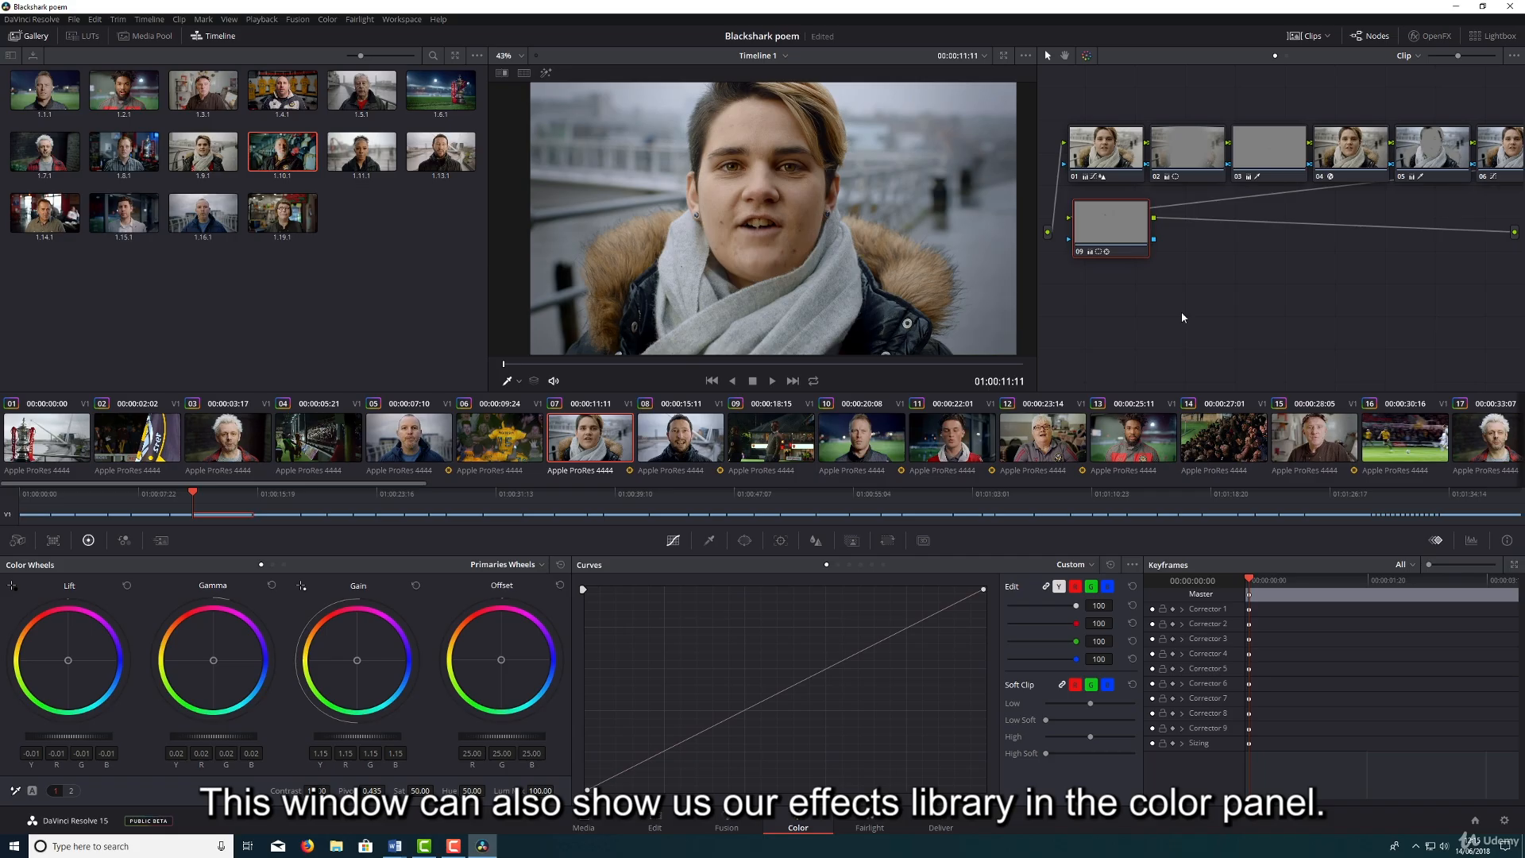
click(1430, 36)
click(1440, 36)
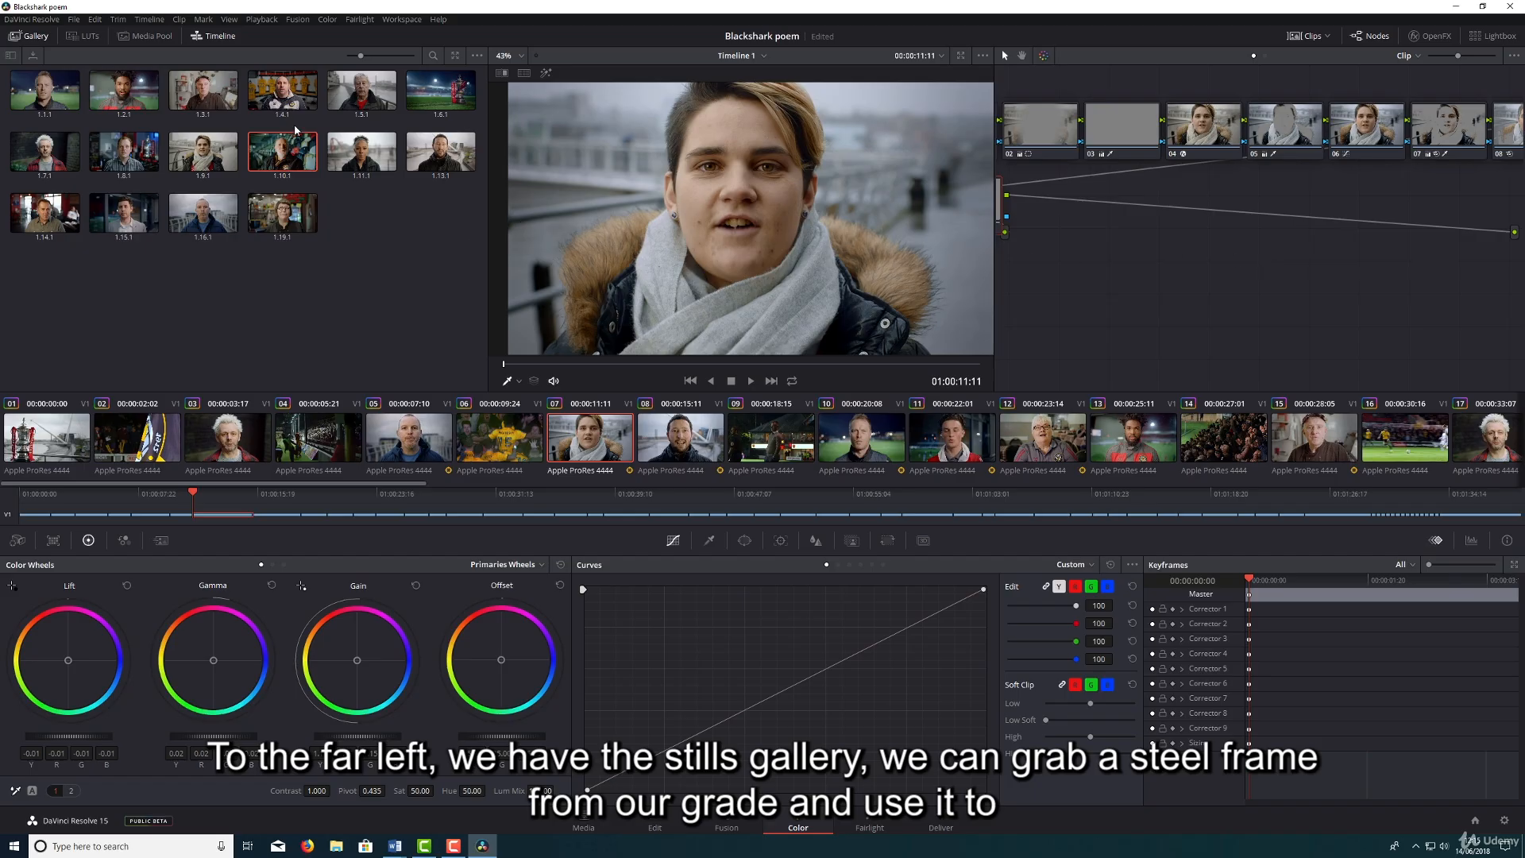
Step: Compare the current shot with still 1.10.1 using a reference wipe, turn the wipe off, and show the gallery's album list
double_click(292, 155)
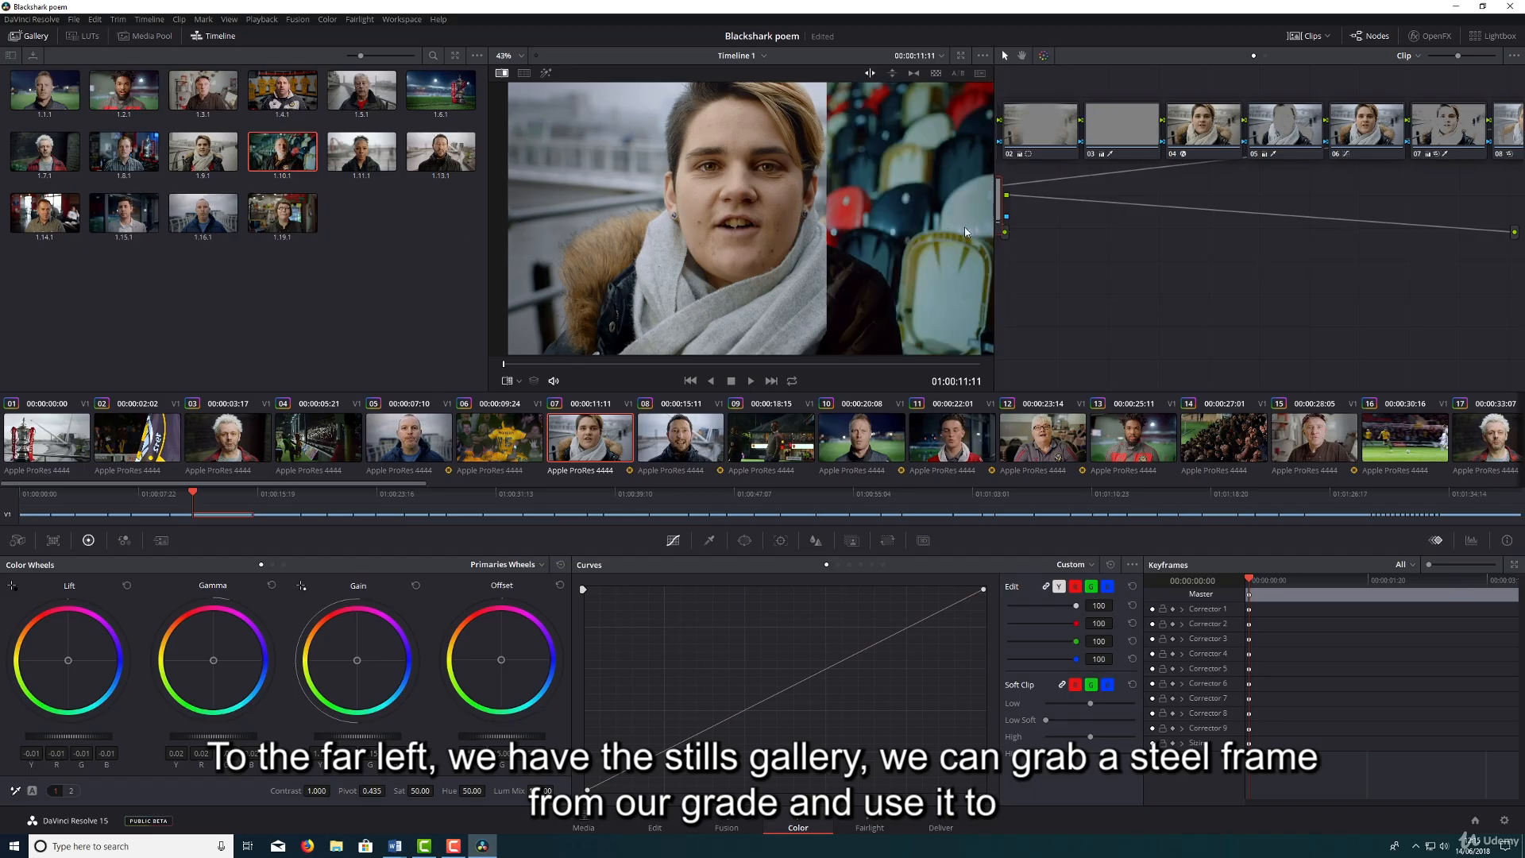
drag(875, 194, 783, 203)
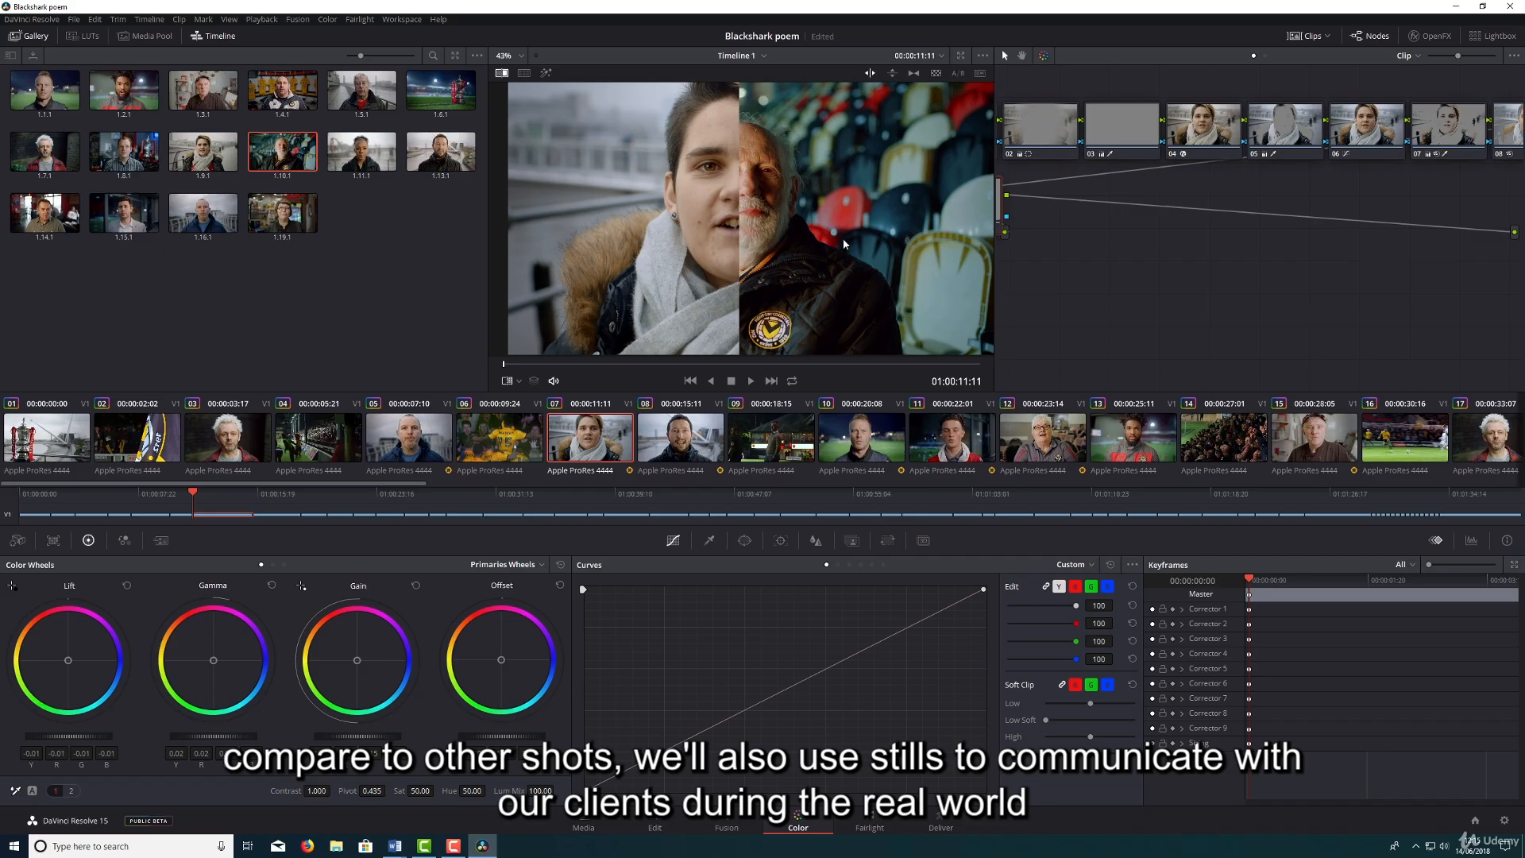
key(ctrl+w)
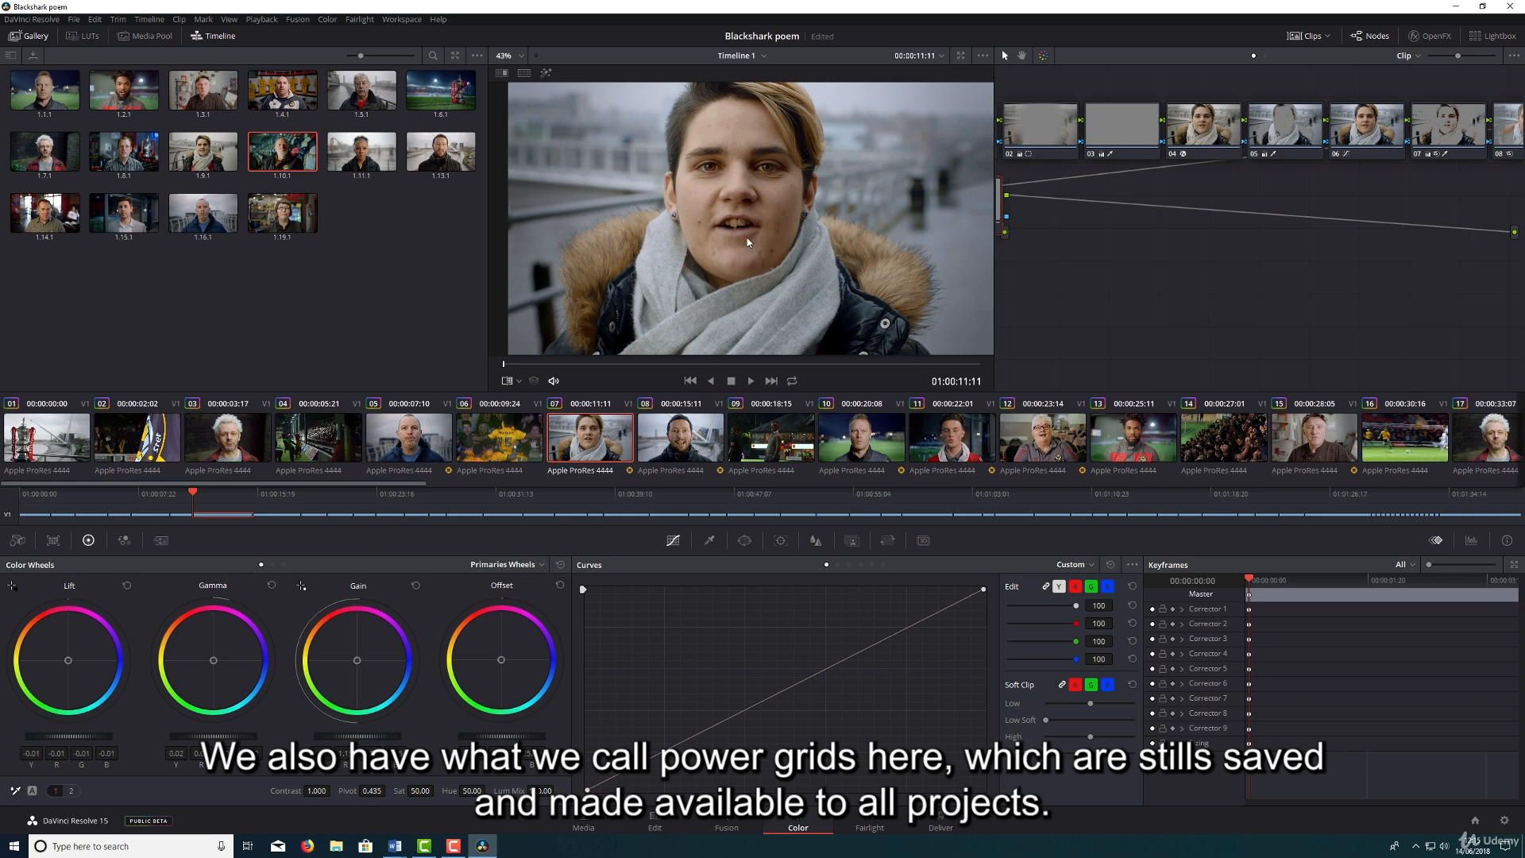
click(5, 55)
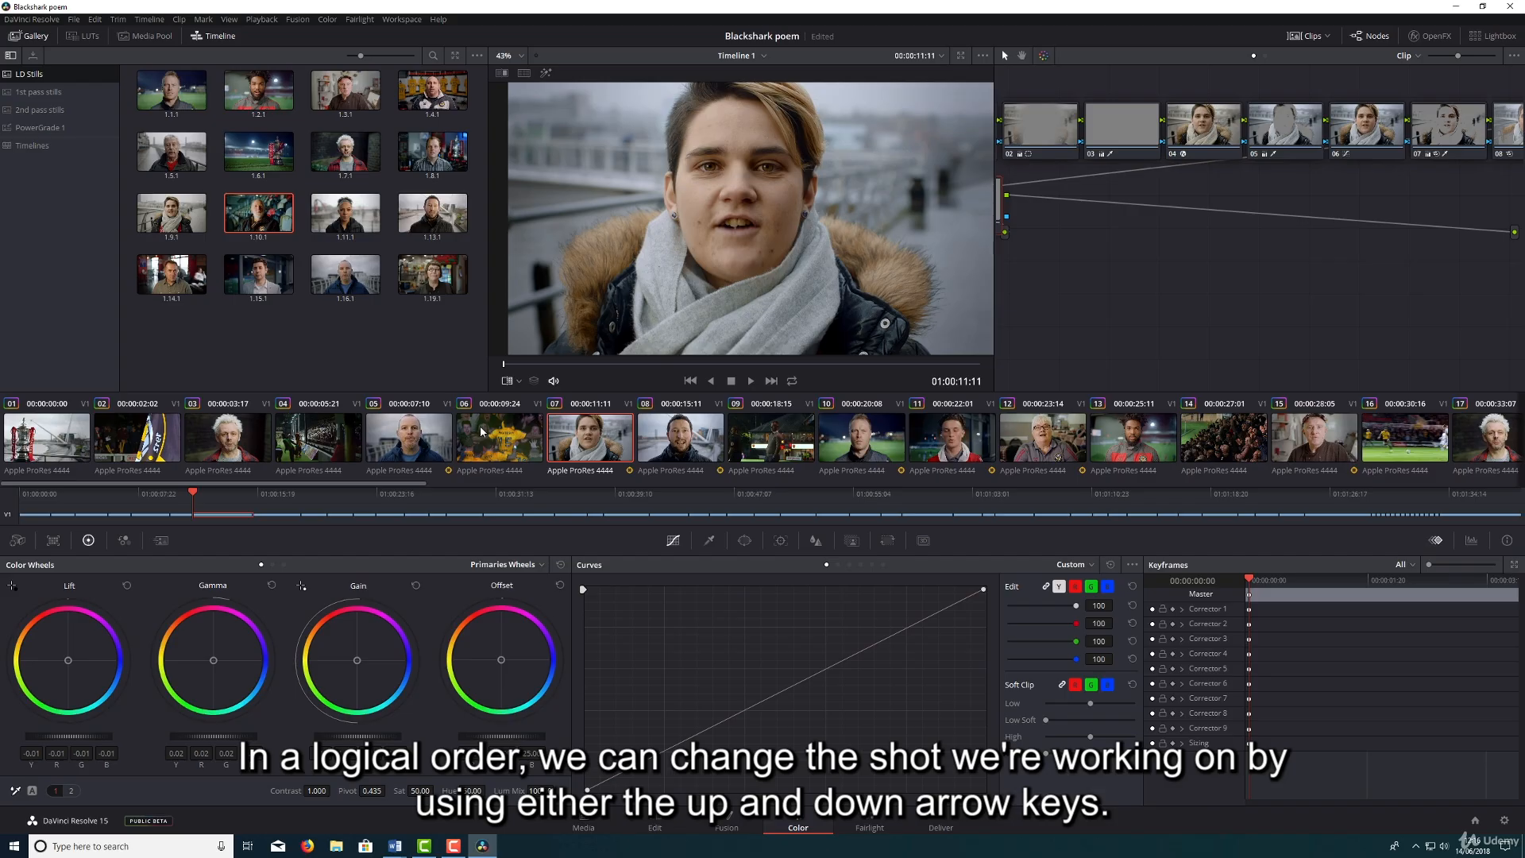
Step: Step to the neighbouring clip and back, view clip 12, return to clip 07, and show the video scopes
key(Up)
key(Down)
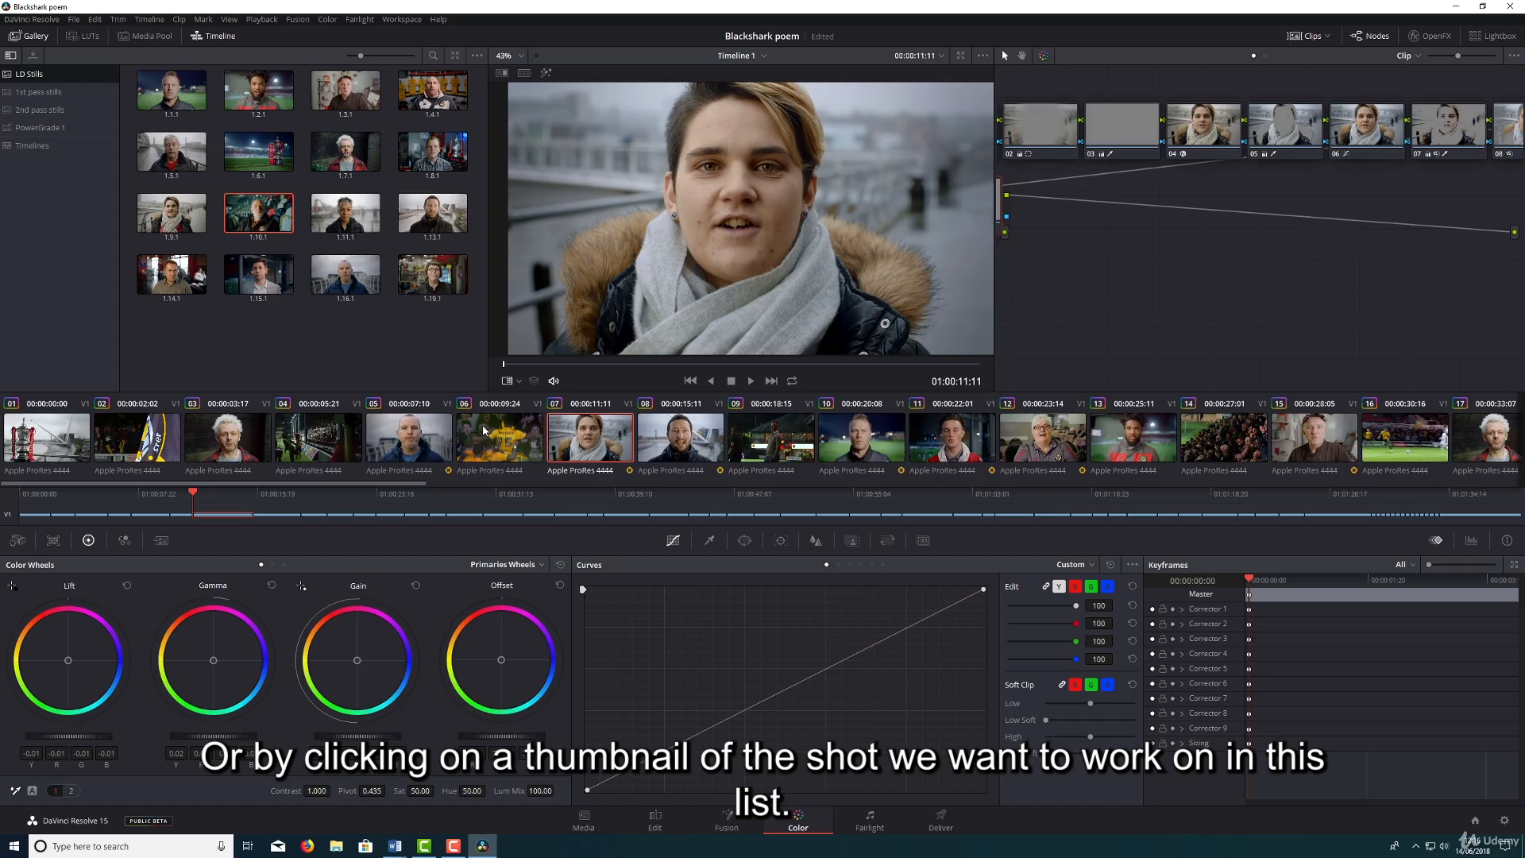
click(1024, 441)
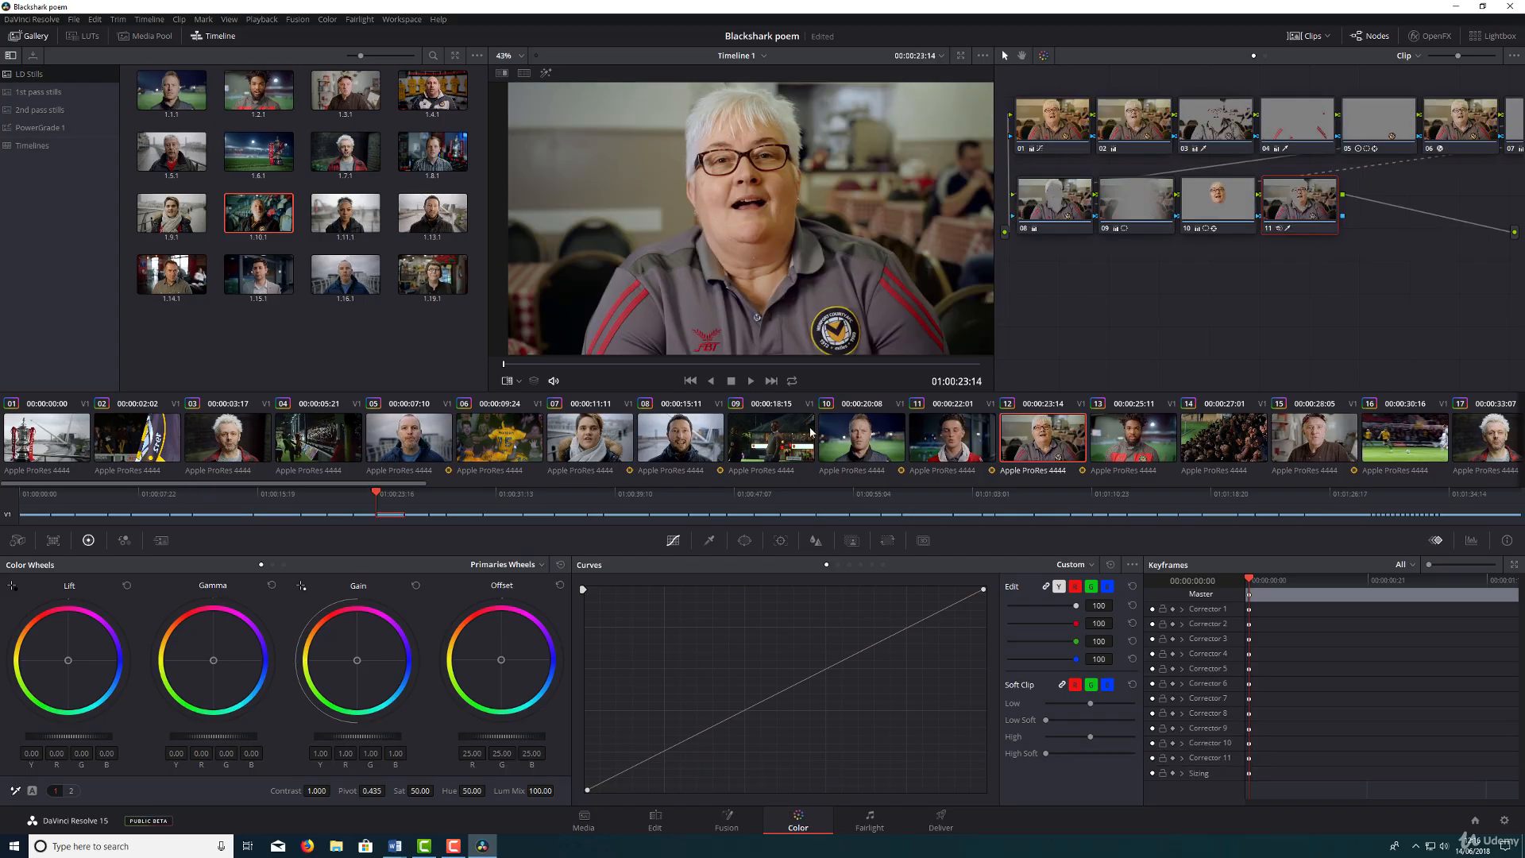
click(583, 442)
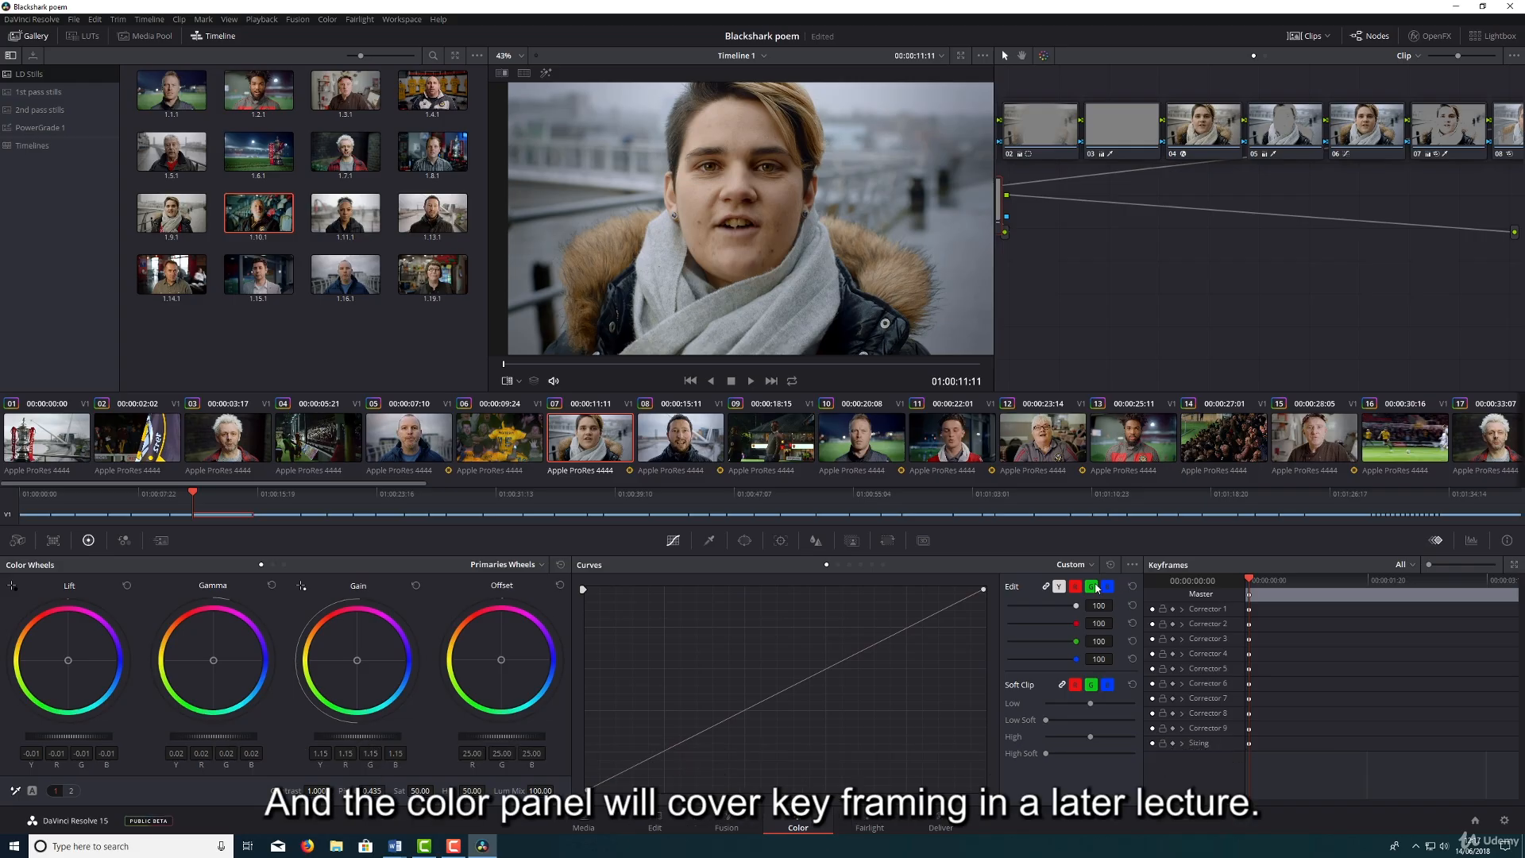
click(1475, 541)
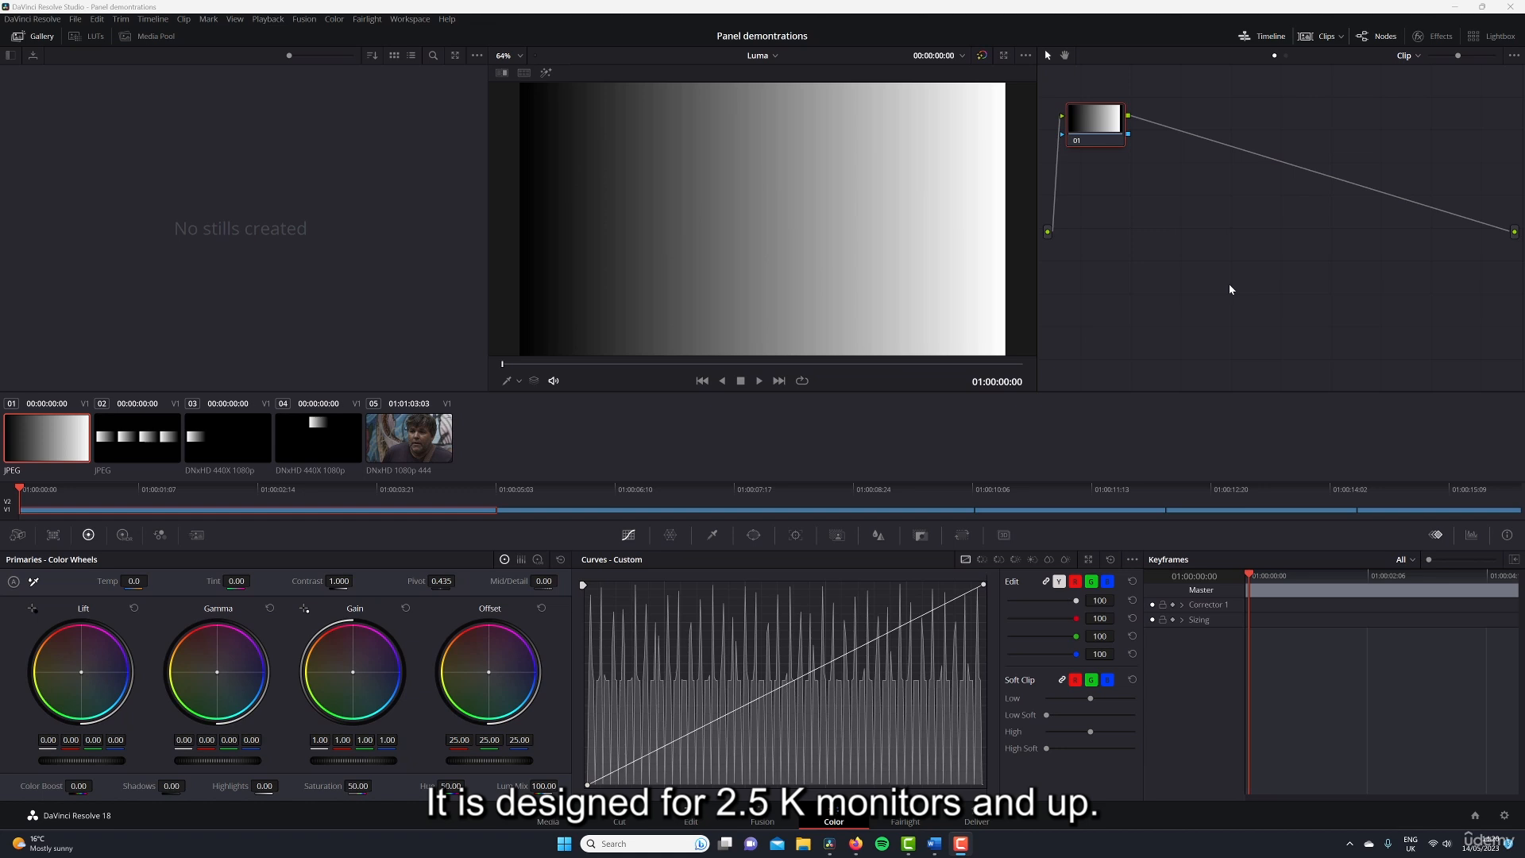
Step: Reset the interface layout in the Panel demontrations project and display the scopes as a Waveform
click(416, 22)
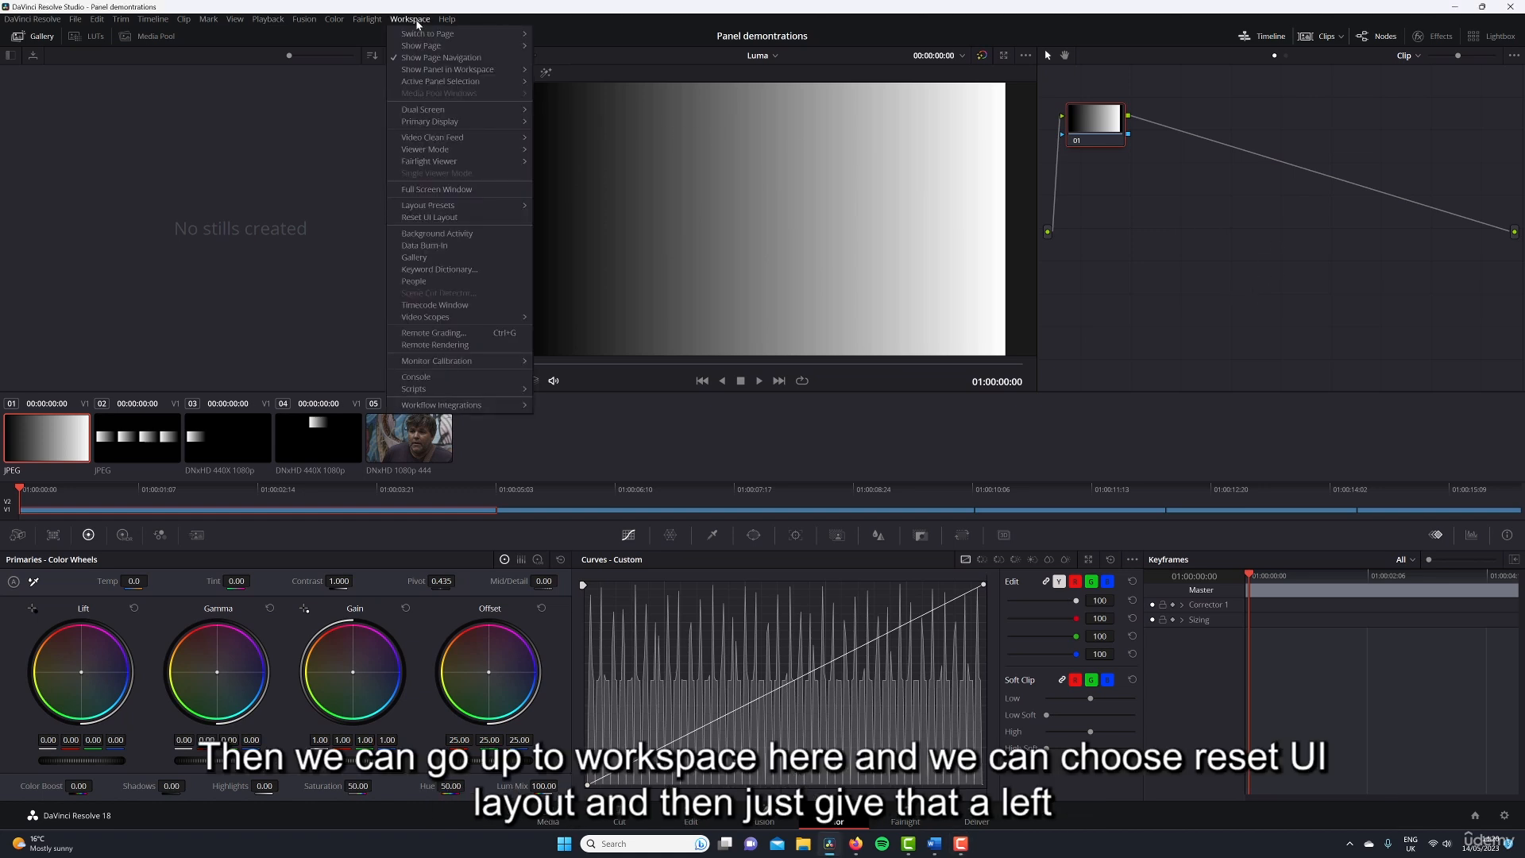
click(471, 218)
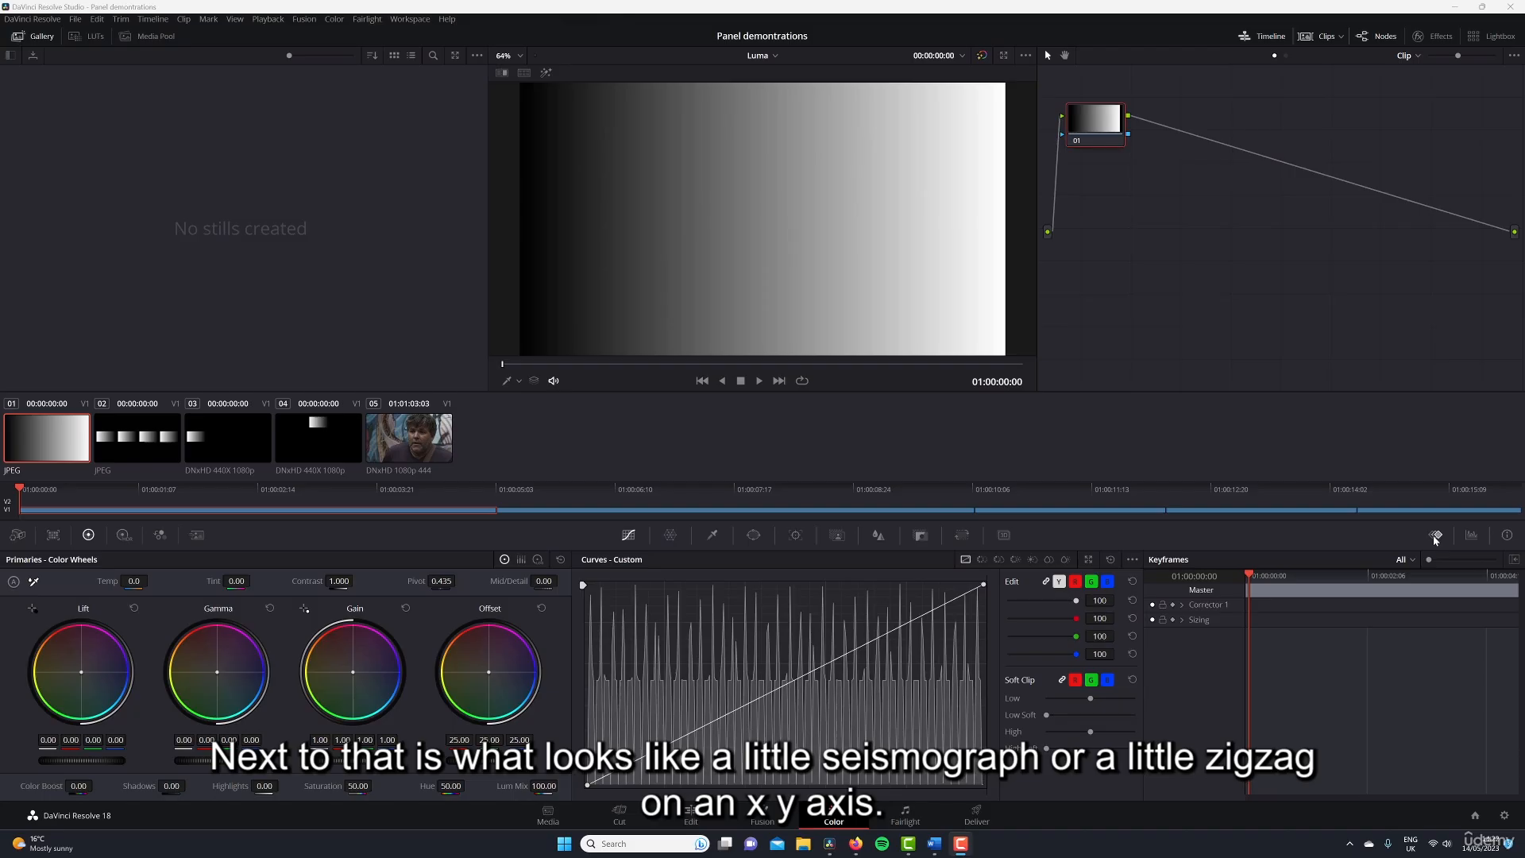
click(1470, 536)
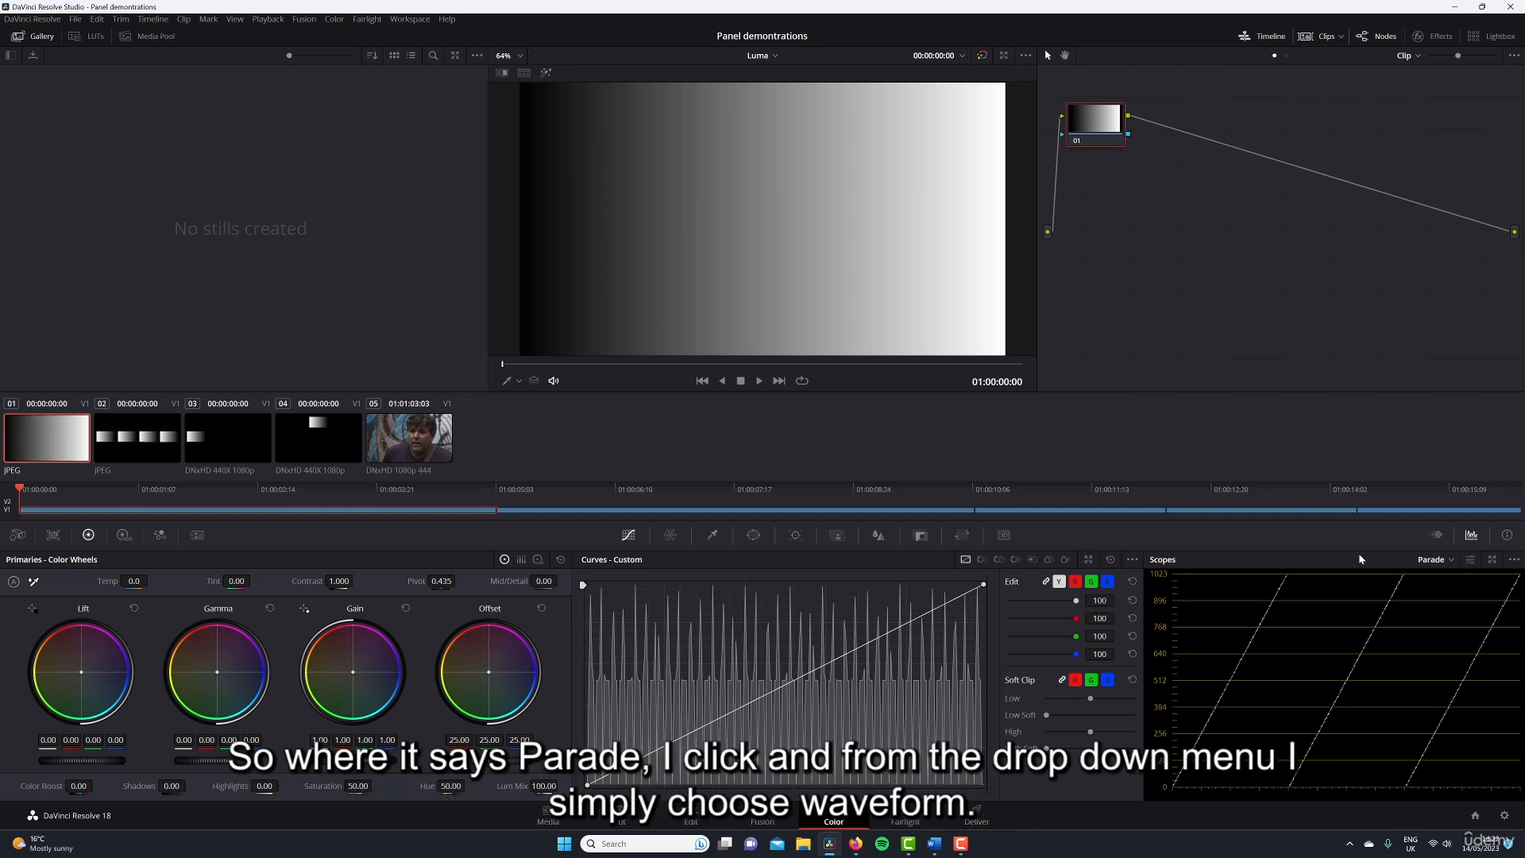
click(1448, 562)
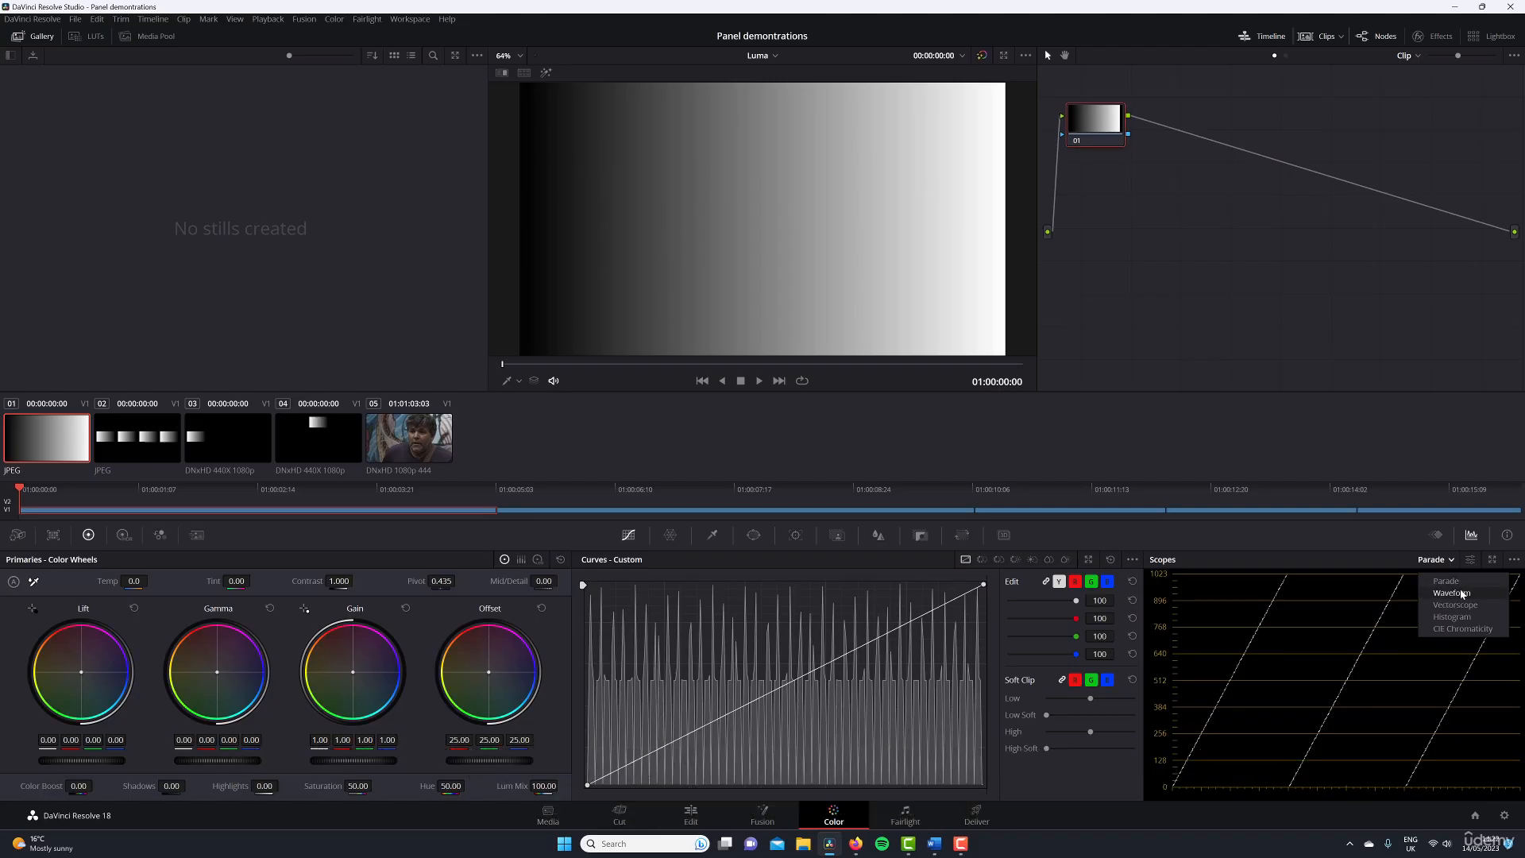
click(1460, 594)
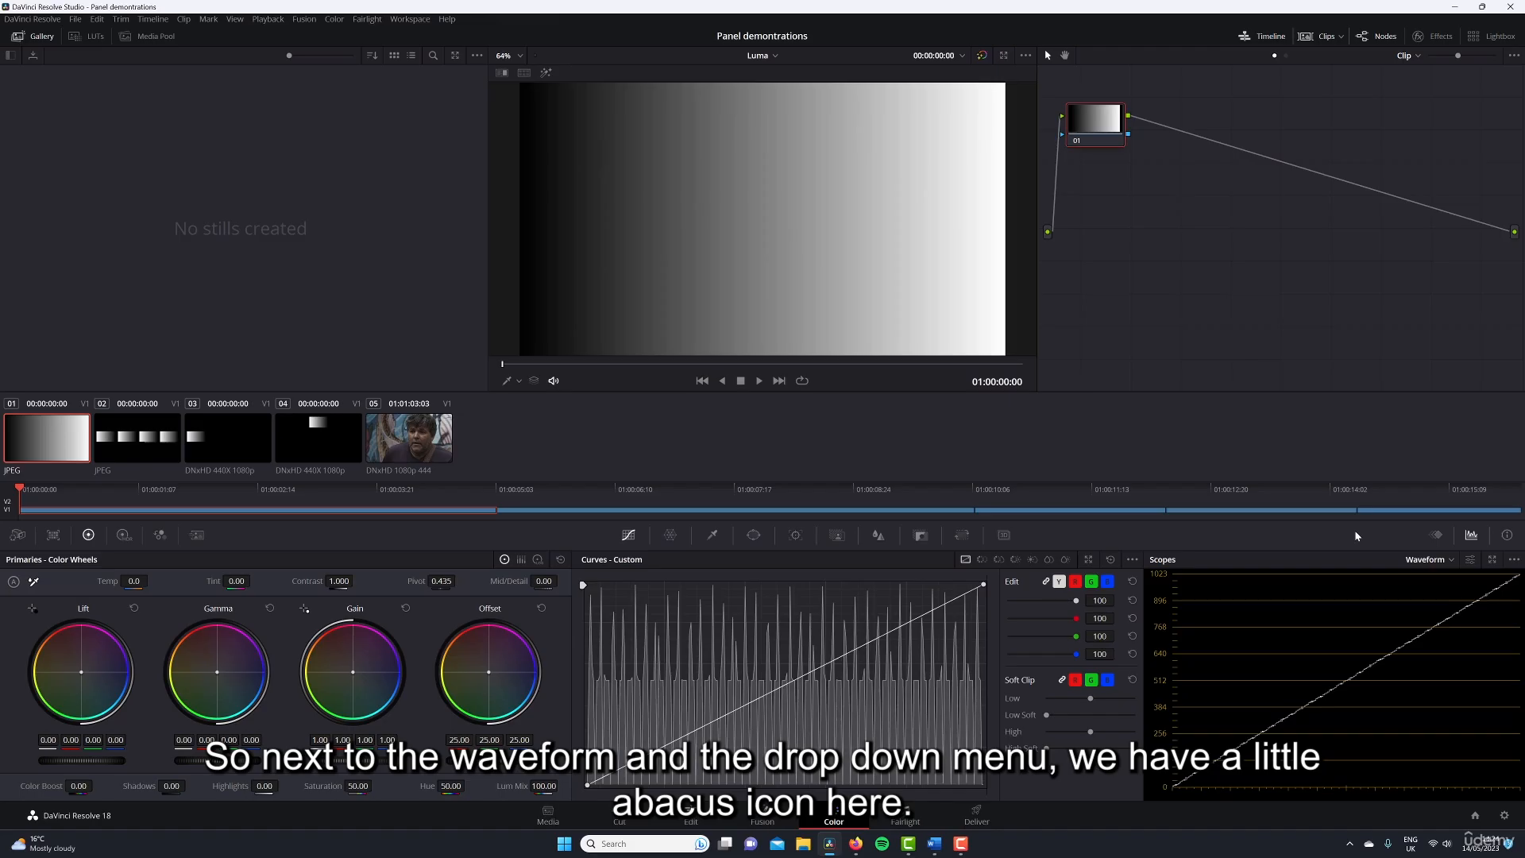
Step: Preview the waveform scope's CbCr and RGB modes, and set it to show luma (Y) only
click(1471, 560)
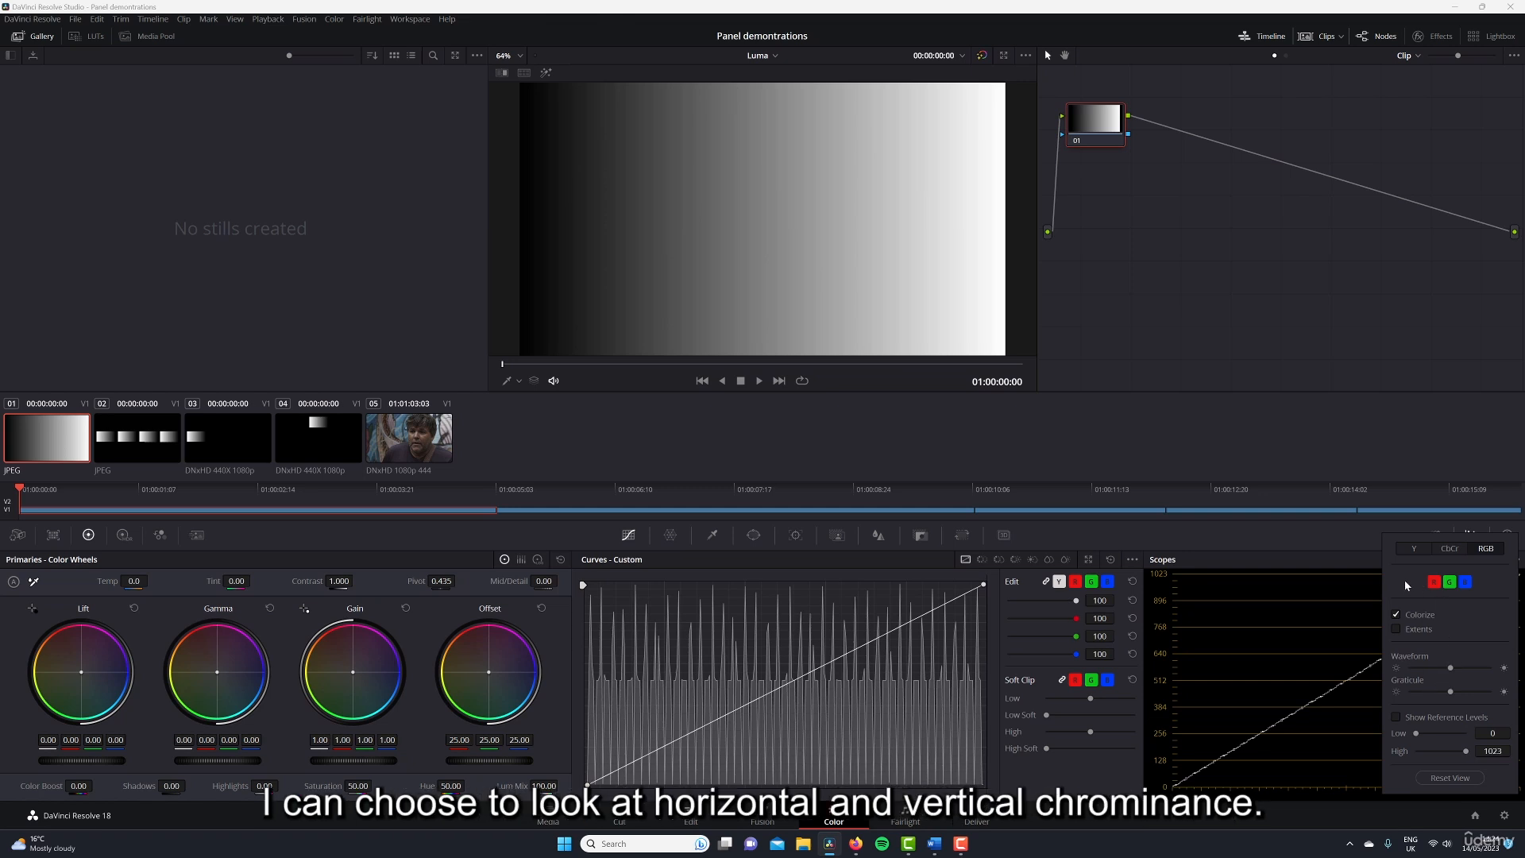
click(1458, 549)
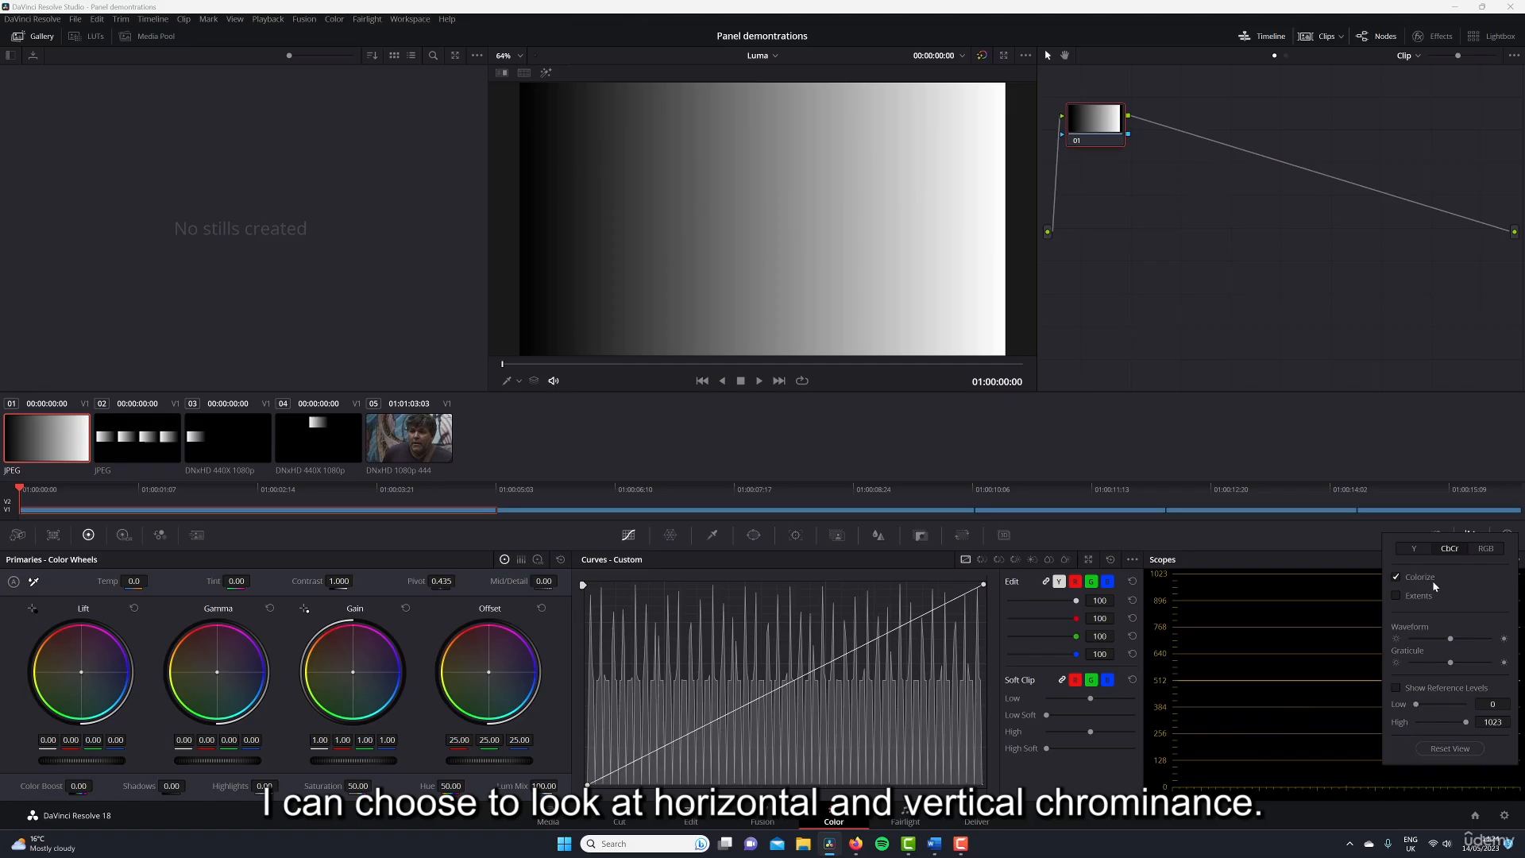
click(1485, 547)
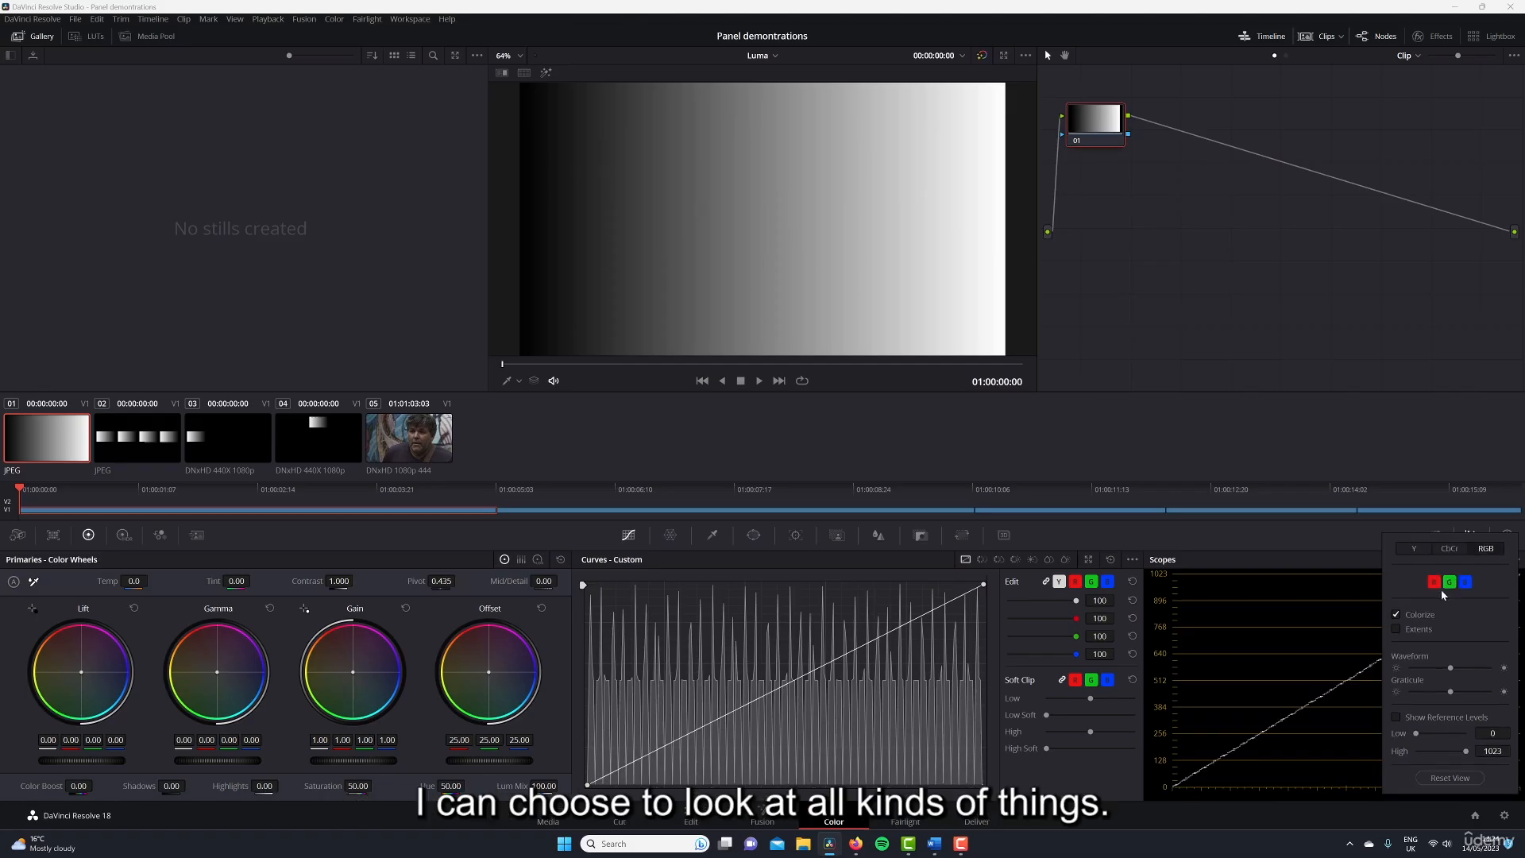
click(1413, 549)
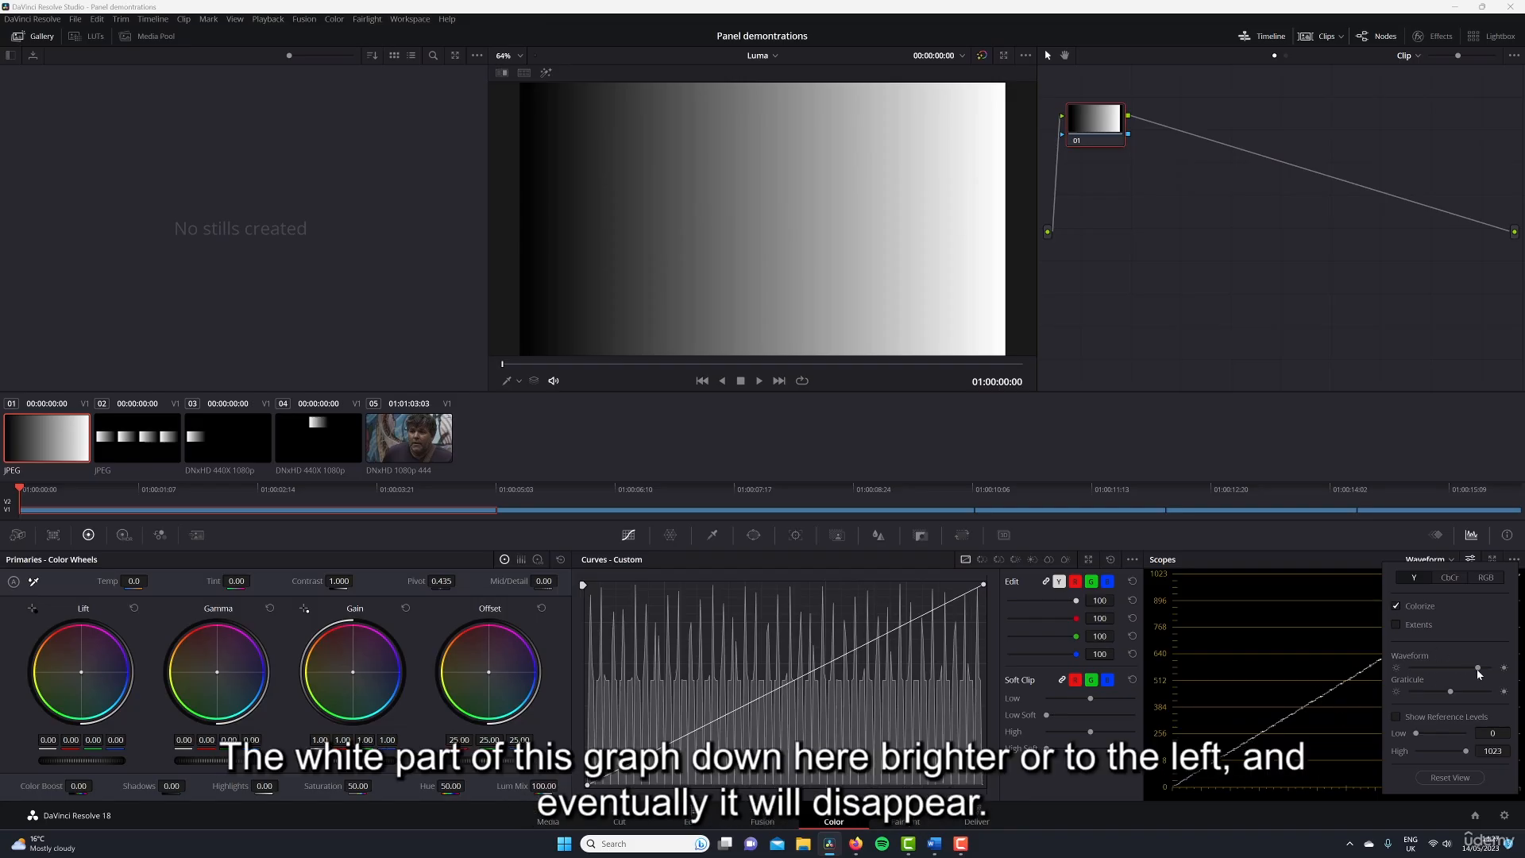
Step: Make the waveform trace slightly brighter and the graticule slightly dimmer in the scope settings
drag(1442, 672, 1323, 640)
drag(1409, 668, 1463, 673)
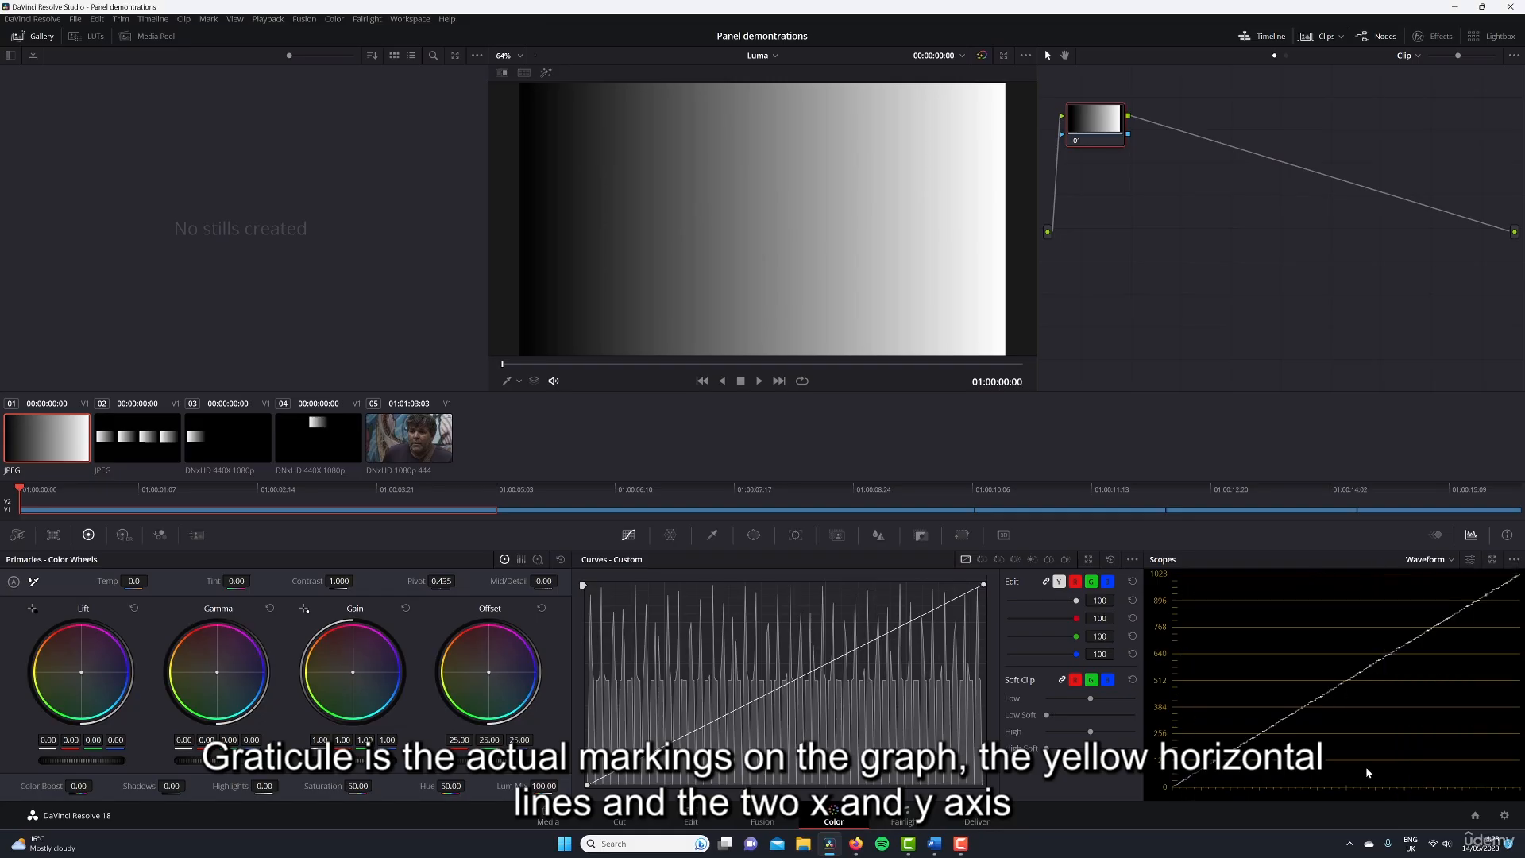
click(1470, 561)
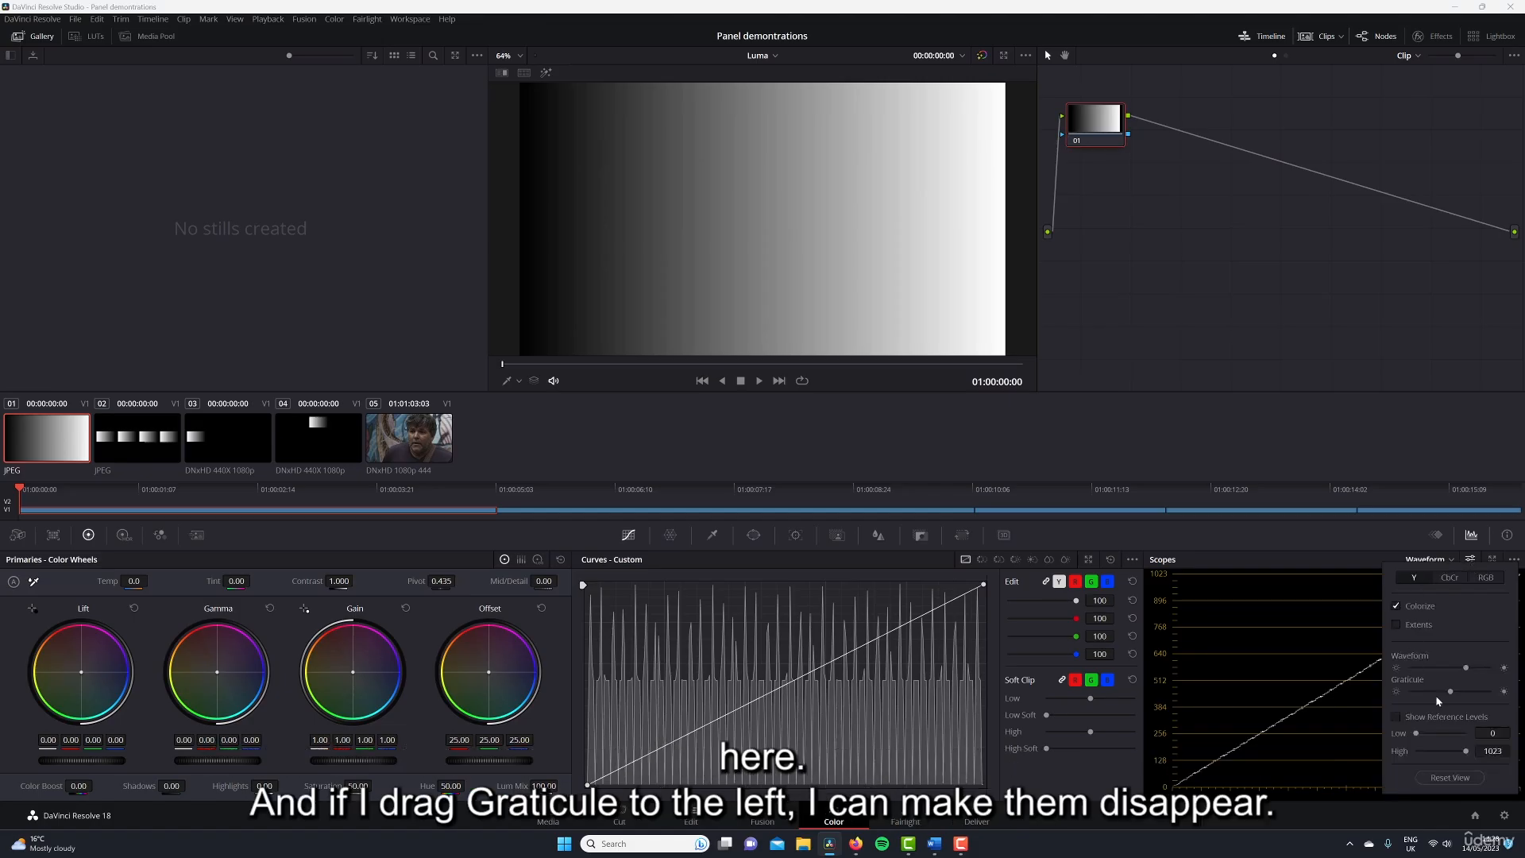
mouse_move(1448, 694)
mouse_down()
mouse_move(1404, 695)
mouse_move(1517, 693)
mouse_move(1433, 696)
mouse_up()
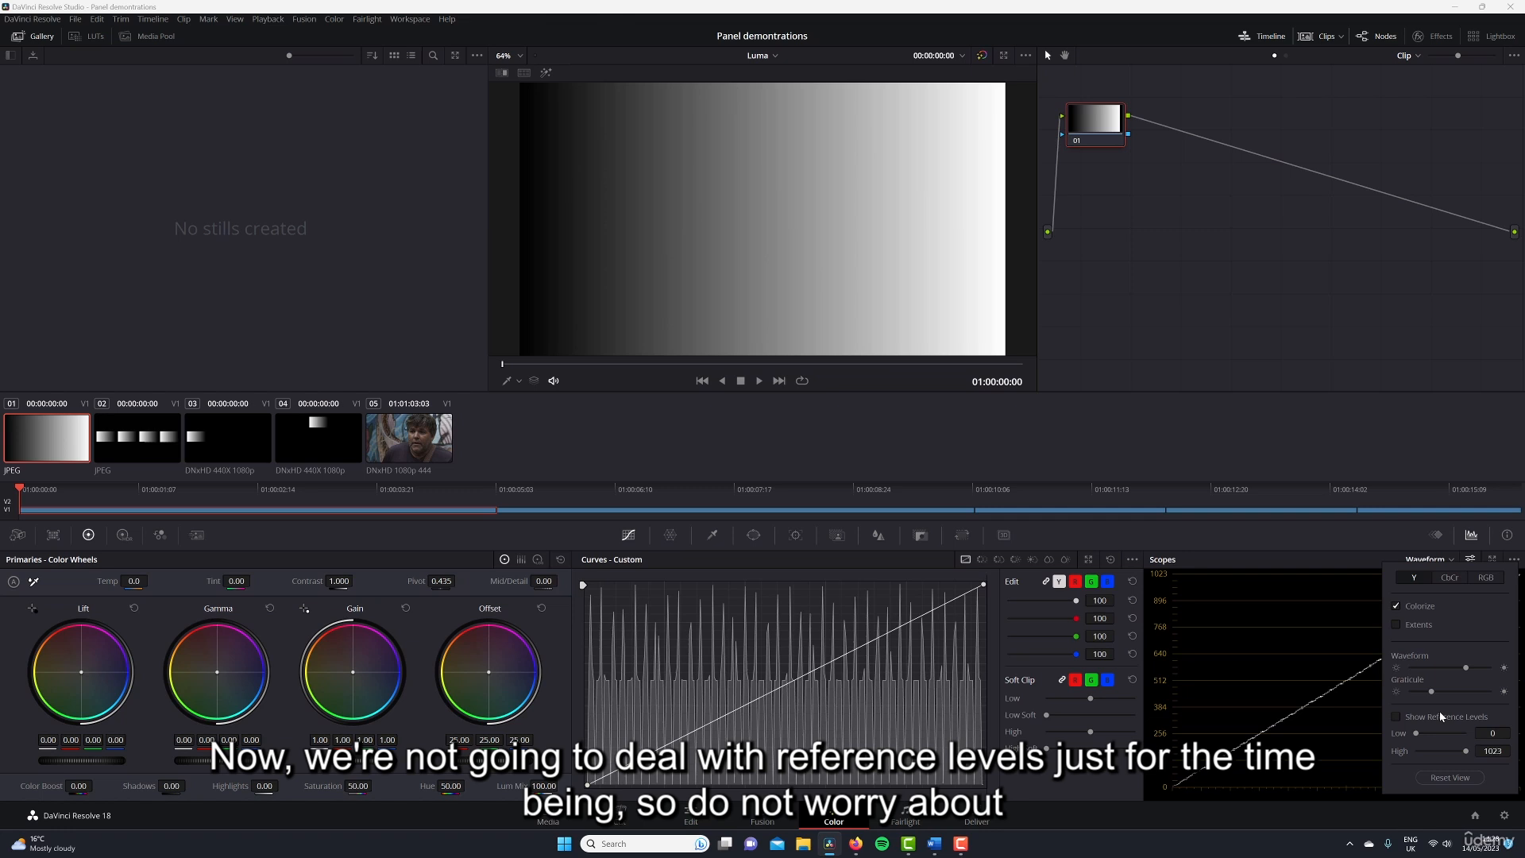
click(1324, 543)
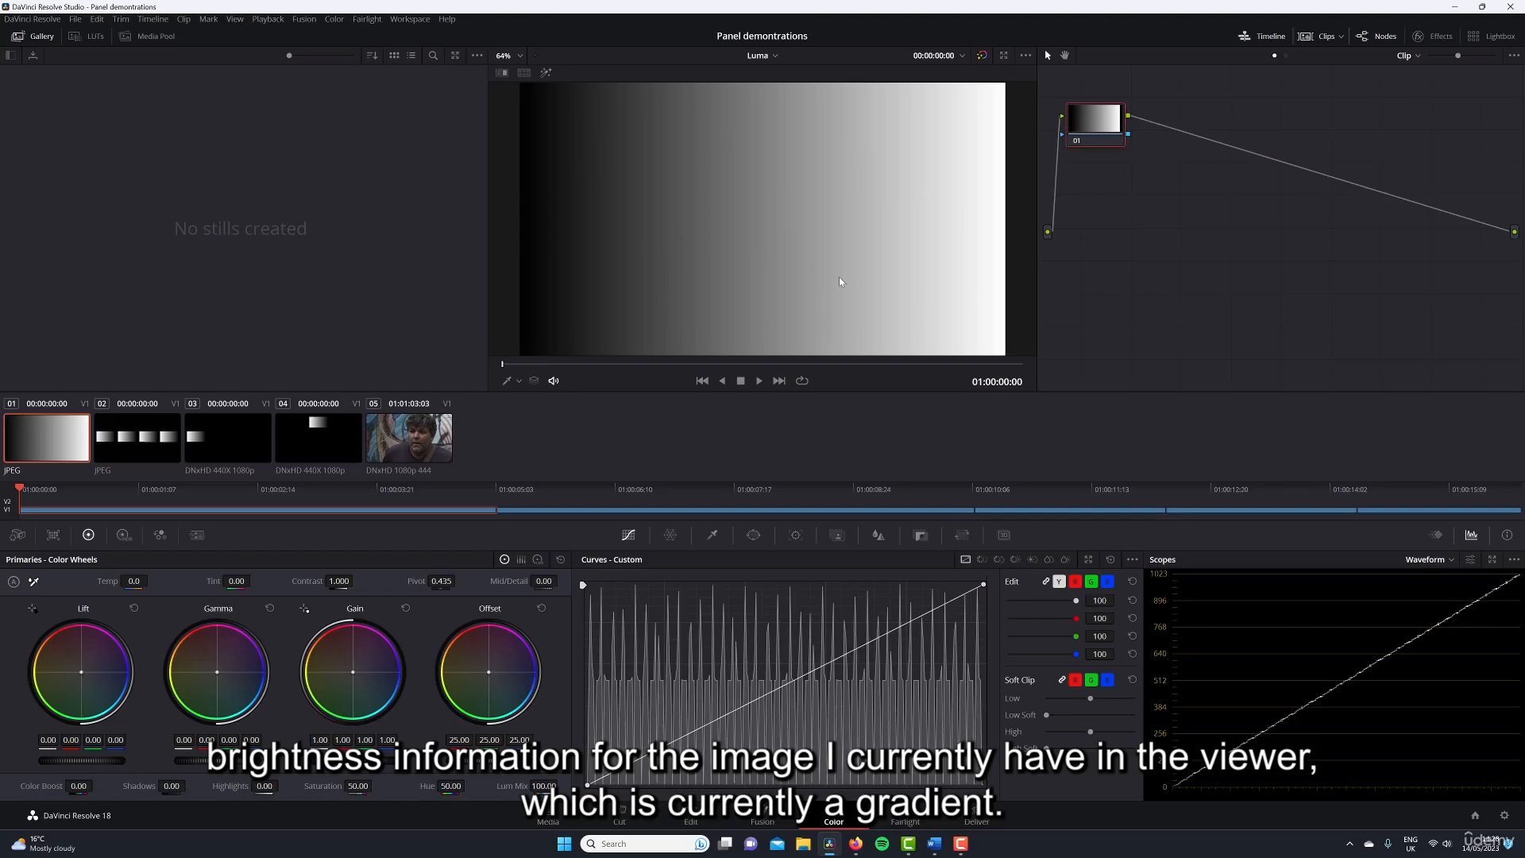
Step: View the waveform for clip 05 showing the man, and return to the gradient in clip 01
click(420, 439)
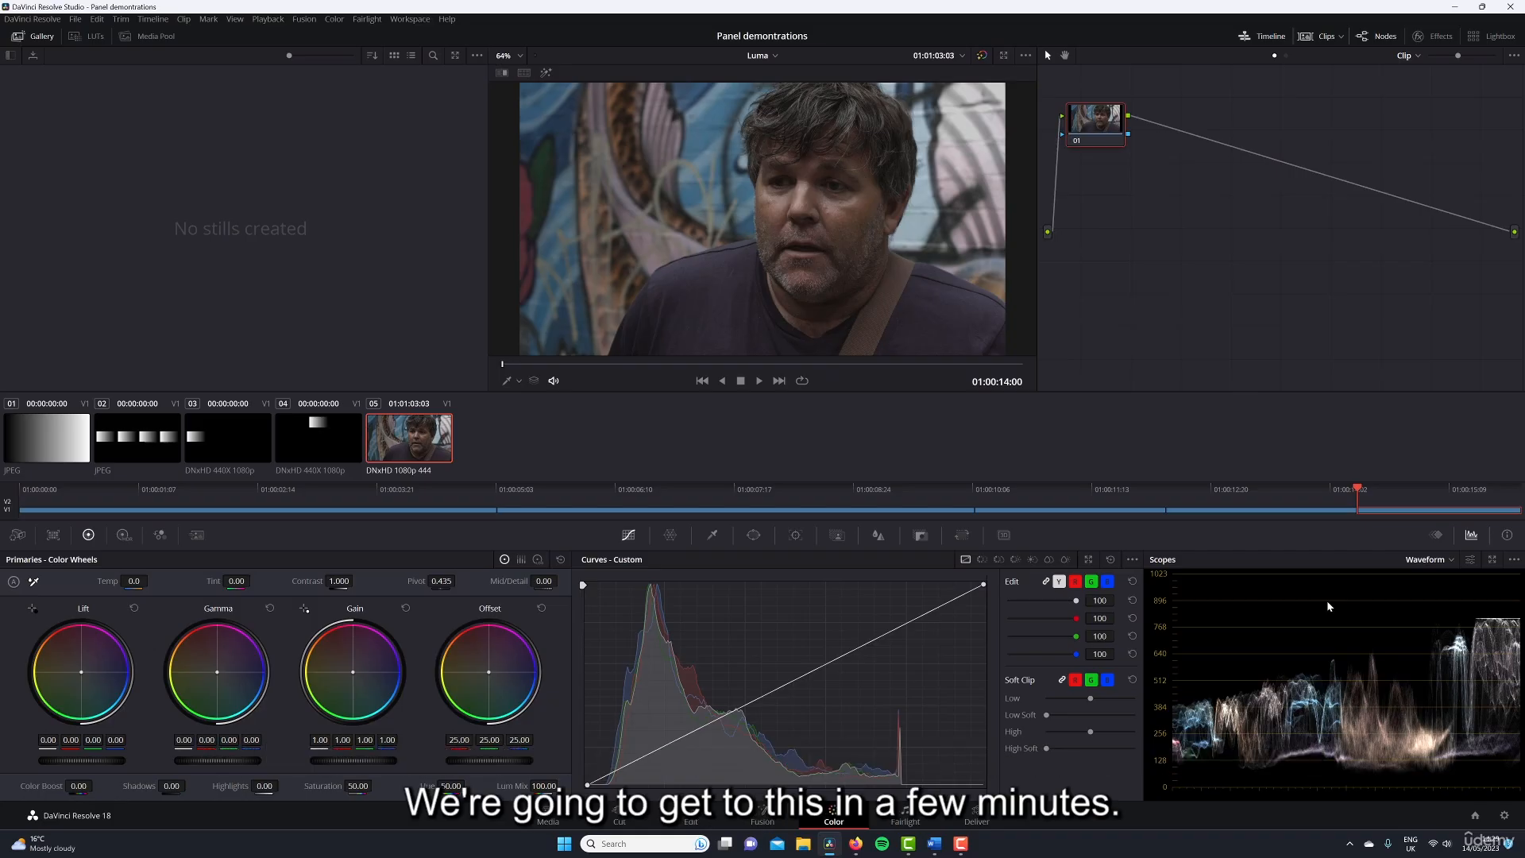
click(45, 446)
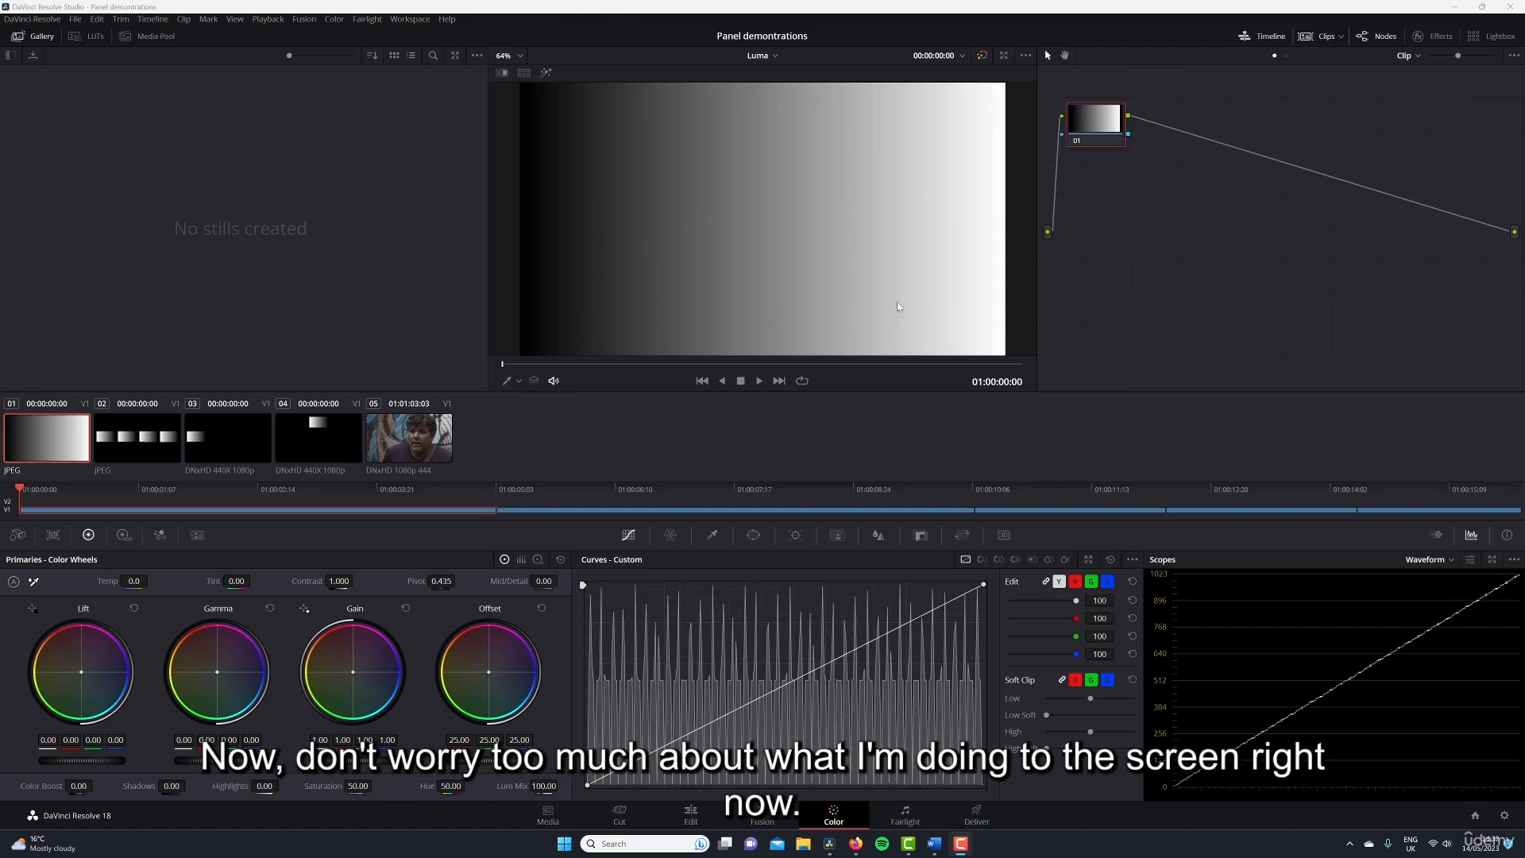
Step: Expand the viewer to full size, zoom the gradient image out to 73%, and move it up to the viewer's upper edge
key(shift+f)
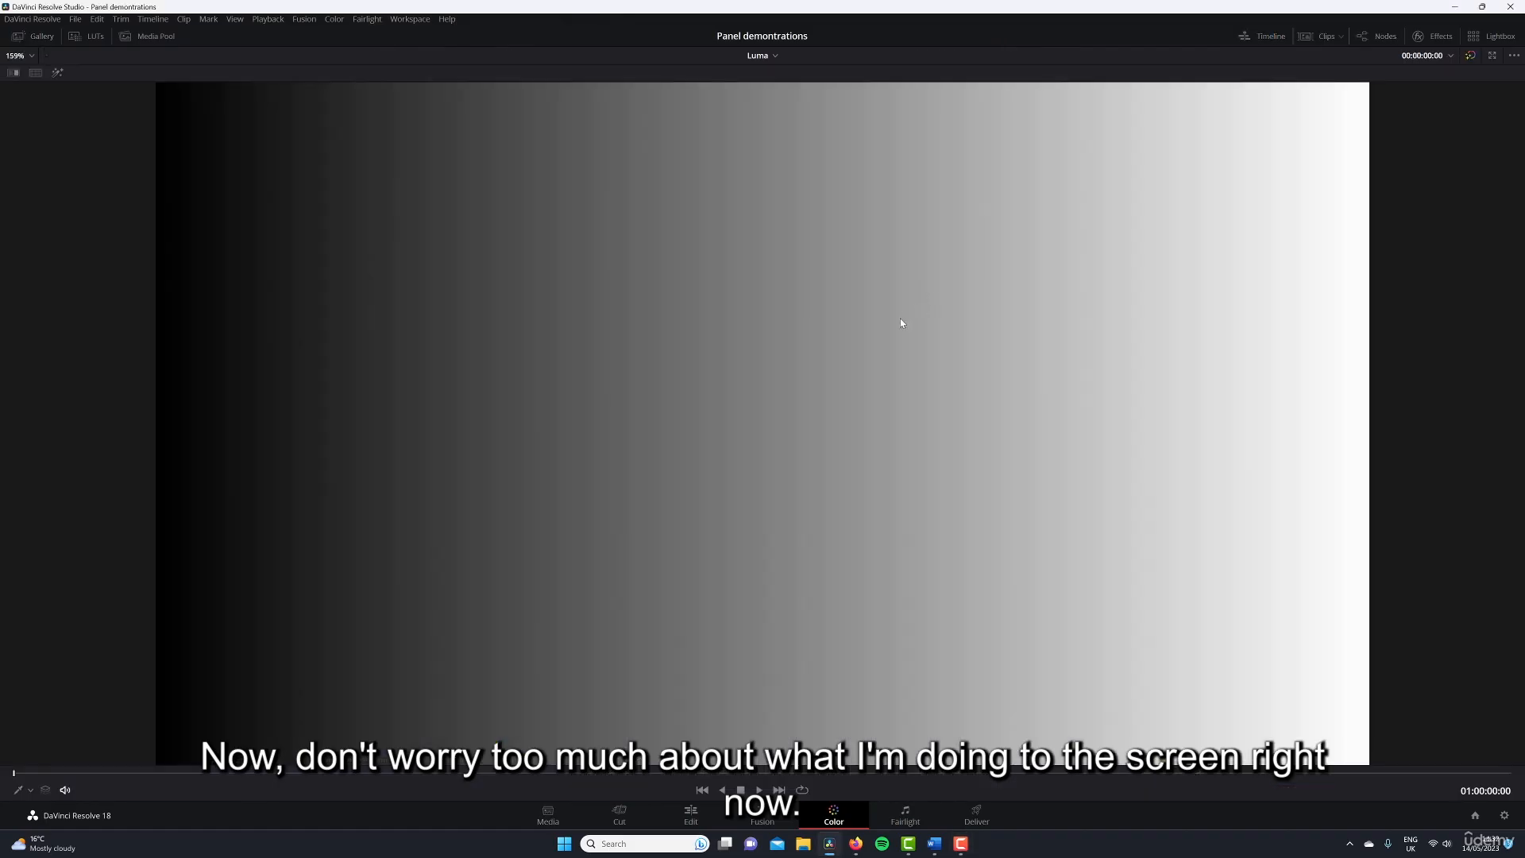
scroll(901, 323, down, 5)
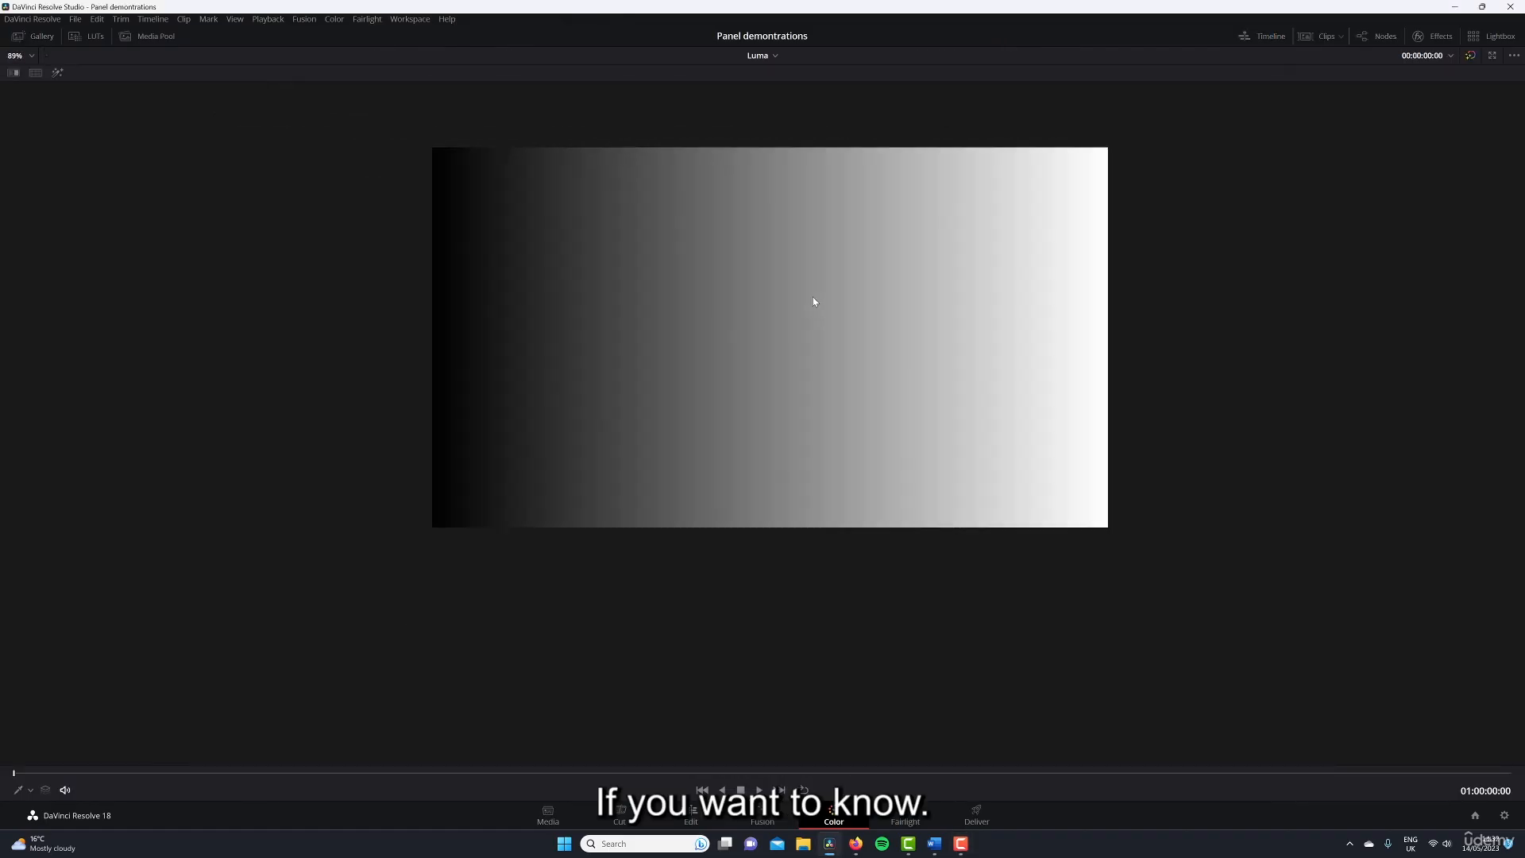
scroll(815, 264, down, 2)
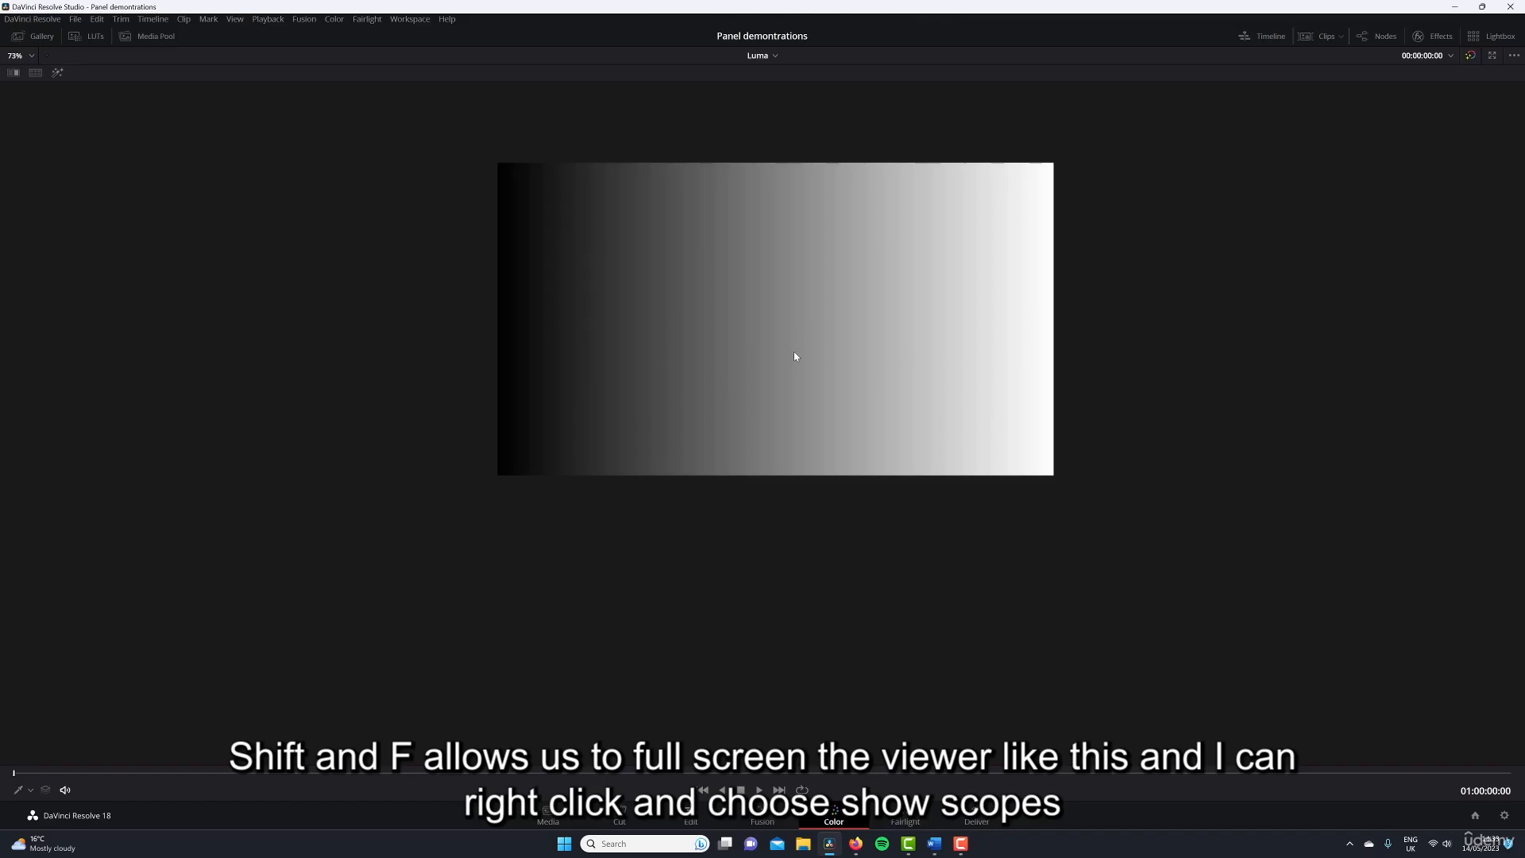
drag(794, 351, 794, 239)
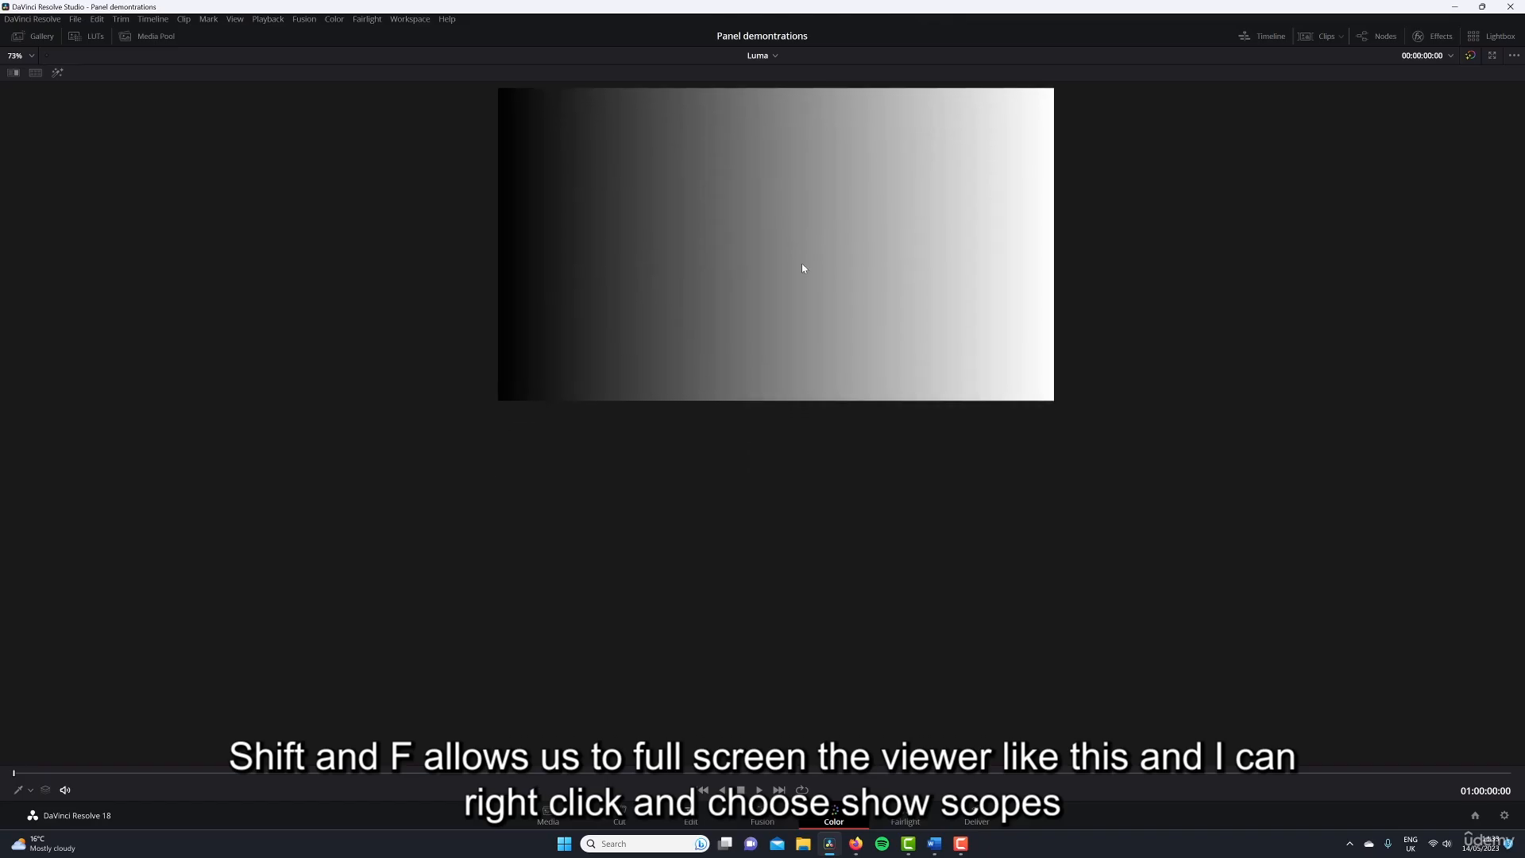
Step: Show the floating scopes window from the viewer and move it down so more of the gradient image is uncovered
right_click(781, 354)
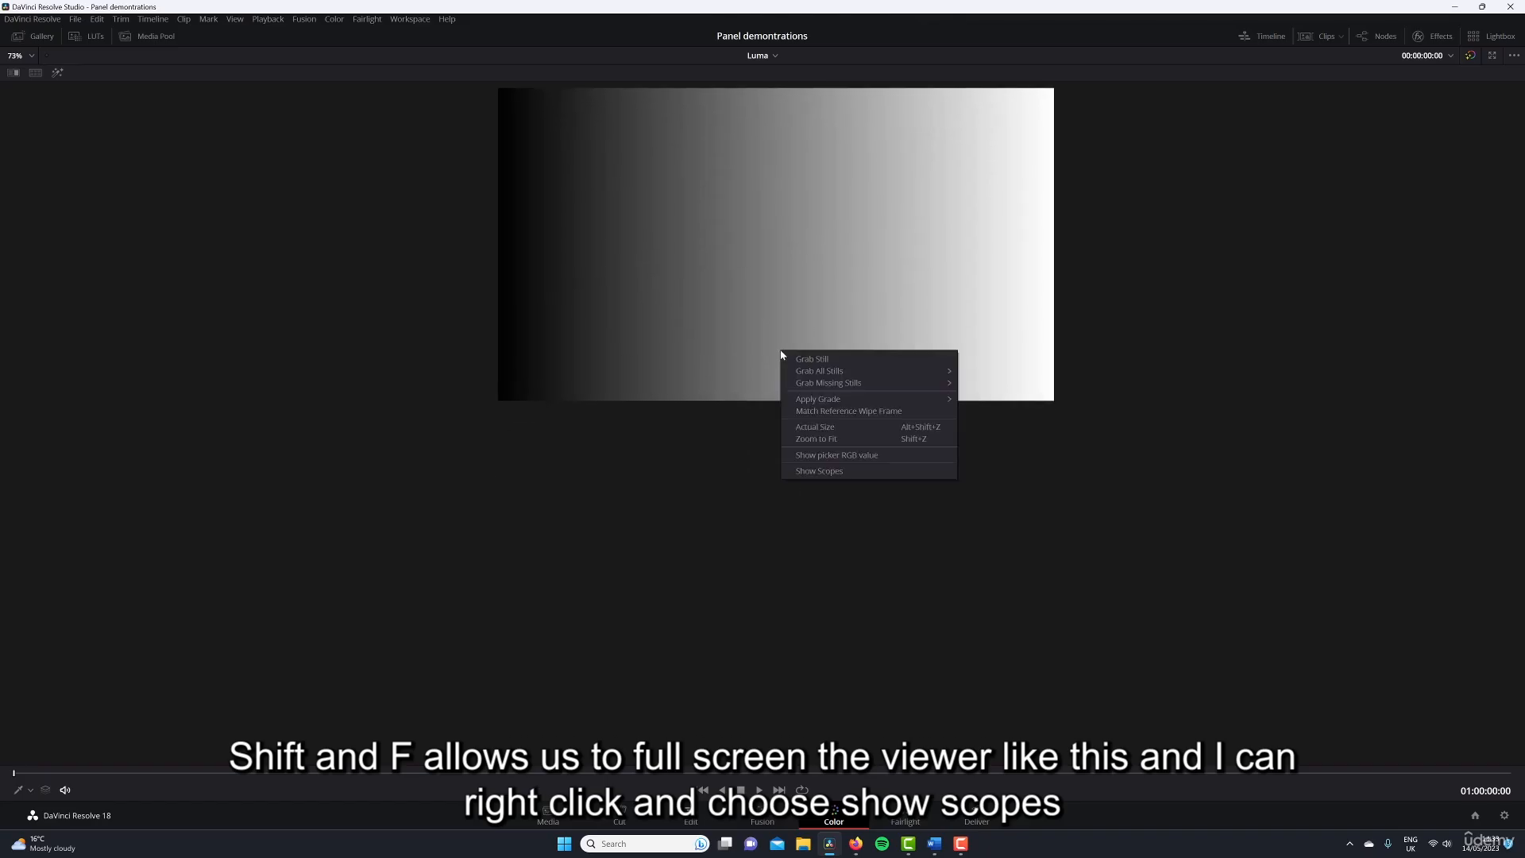
click(855, 471)
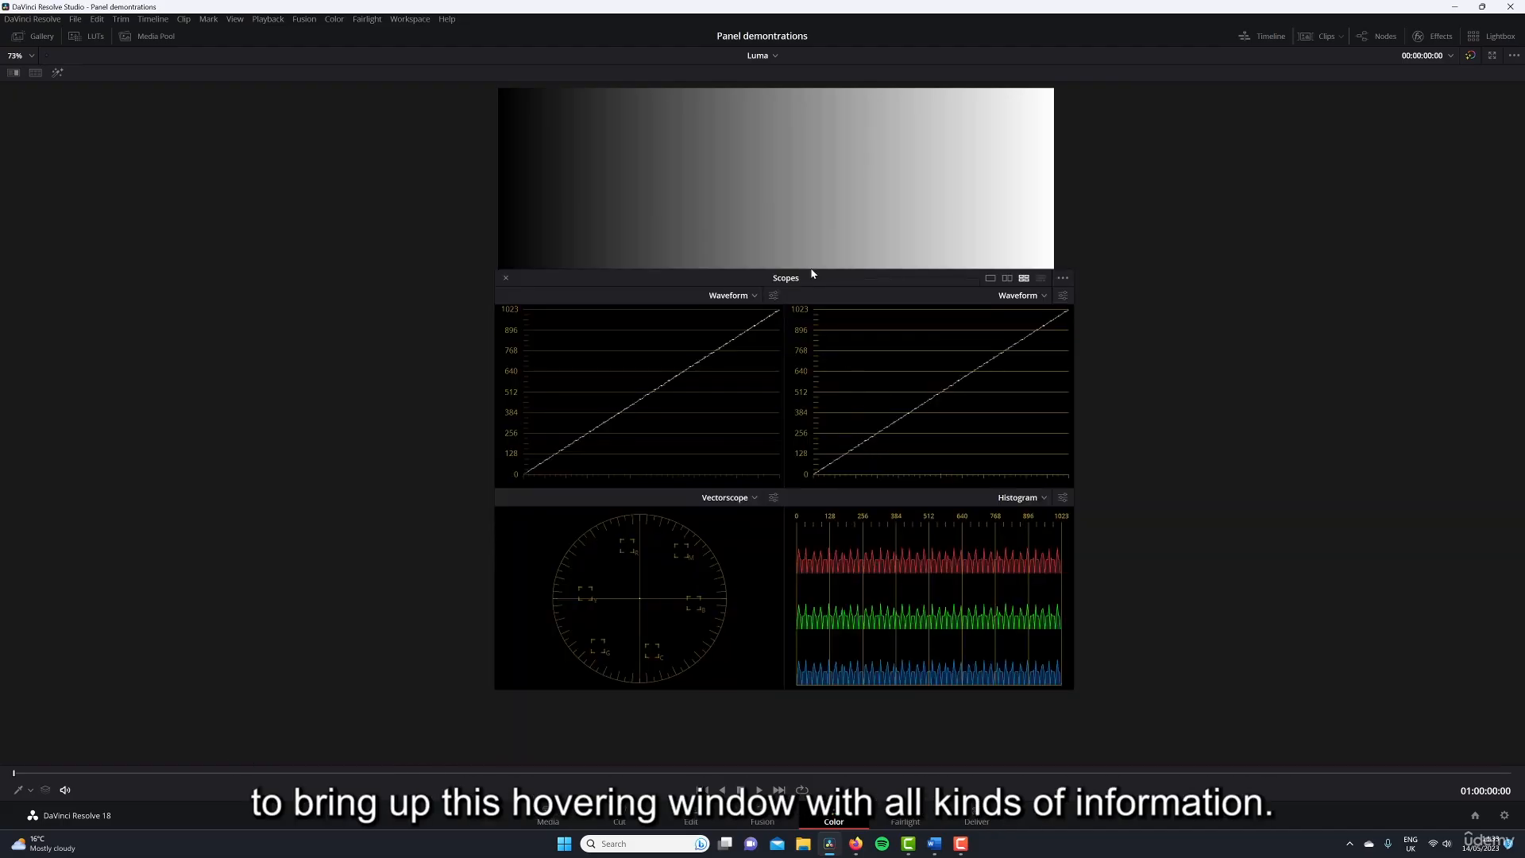
drag(810, 274, 811, 346)
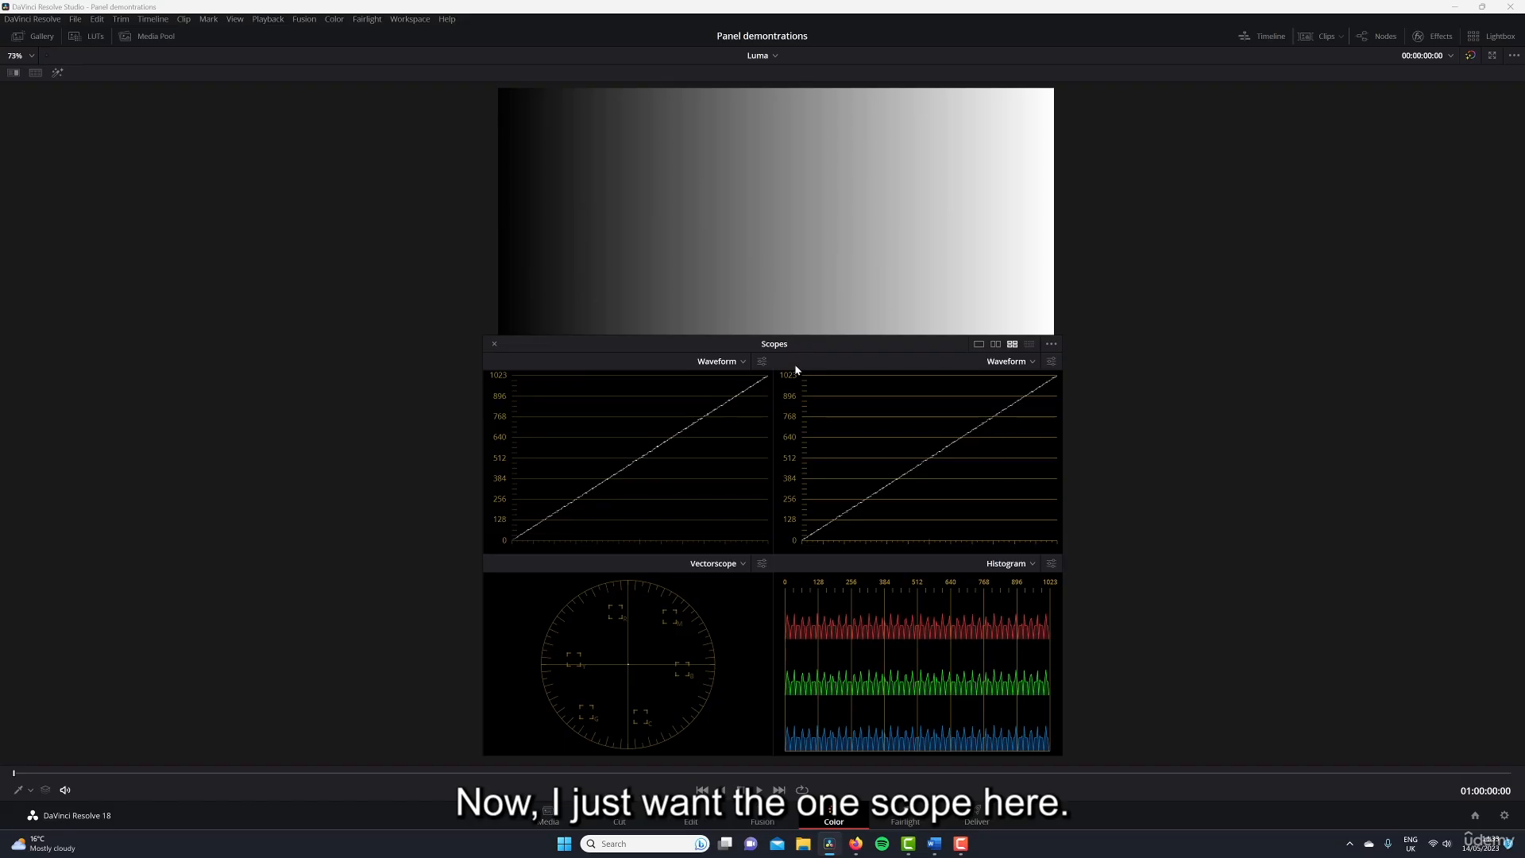
Step: Reduce the floating scopes window to a single scope, keeping Waveform as its type
click(980, 346)
click(1007, 364)
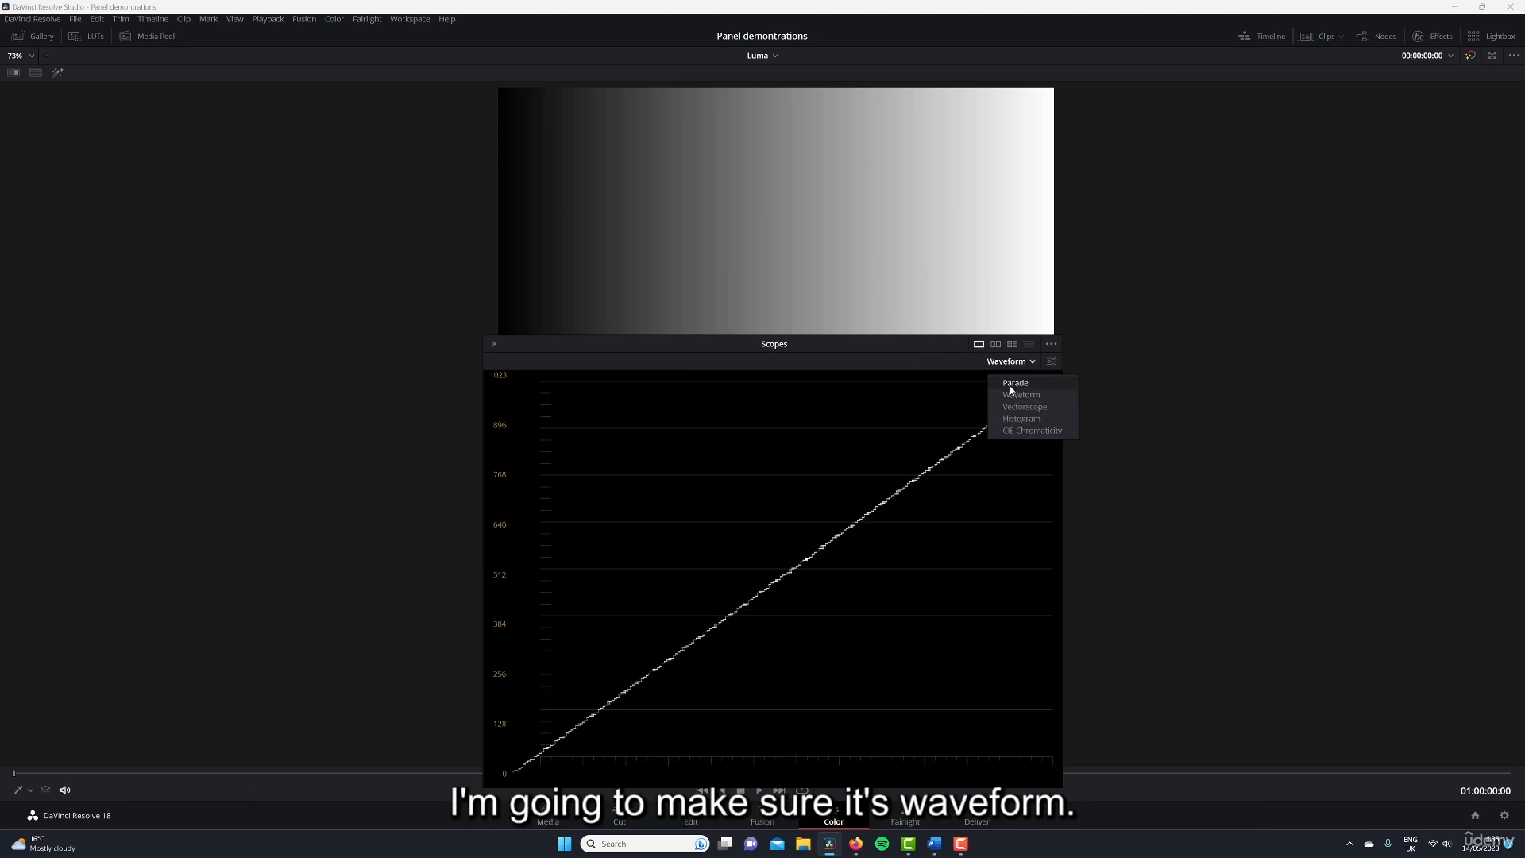
click(933, 350)
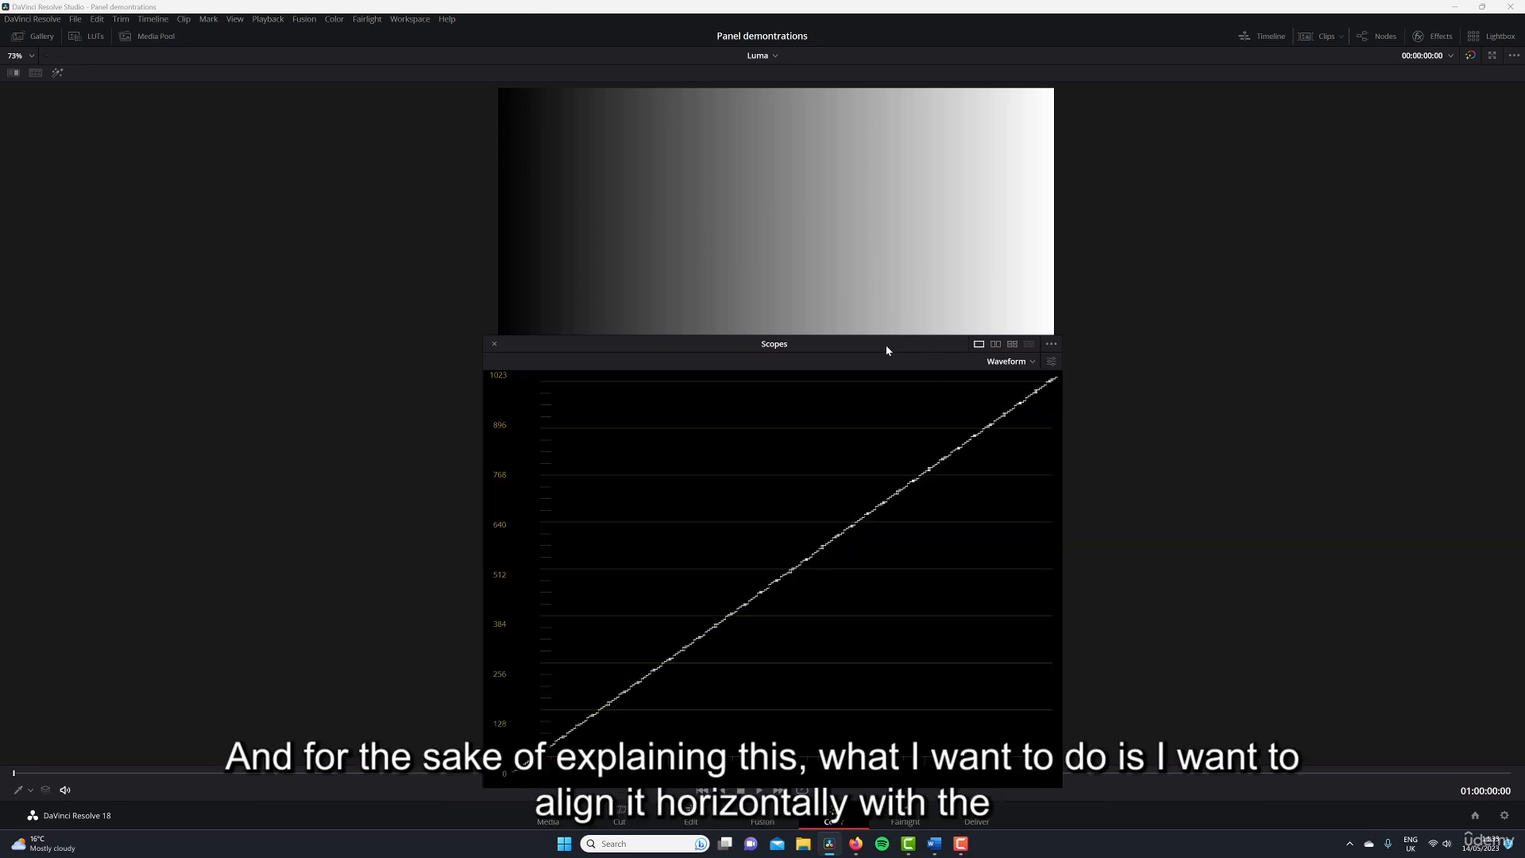
Step: Resize and move the floating scopes window so the waveform lines up horizontally beneath the gradient image
drag(888, 351, 850, 344)
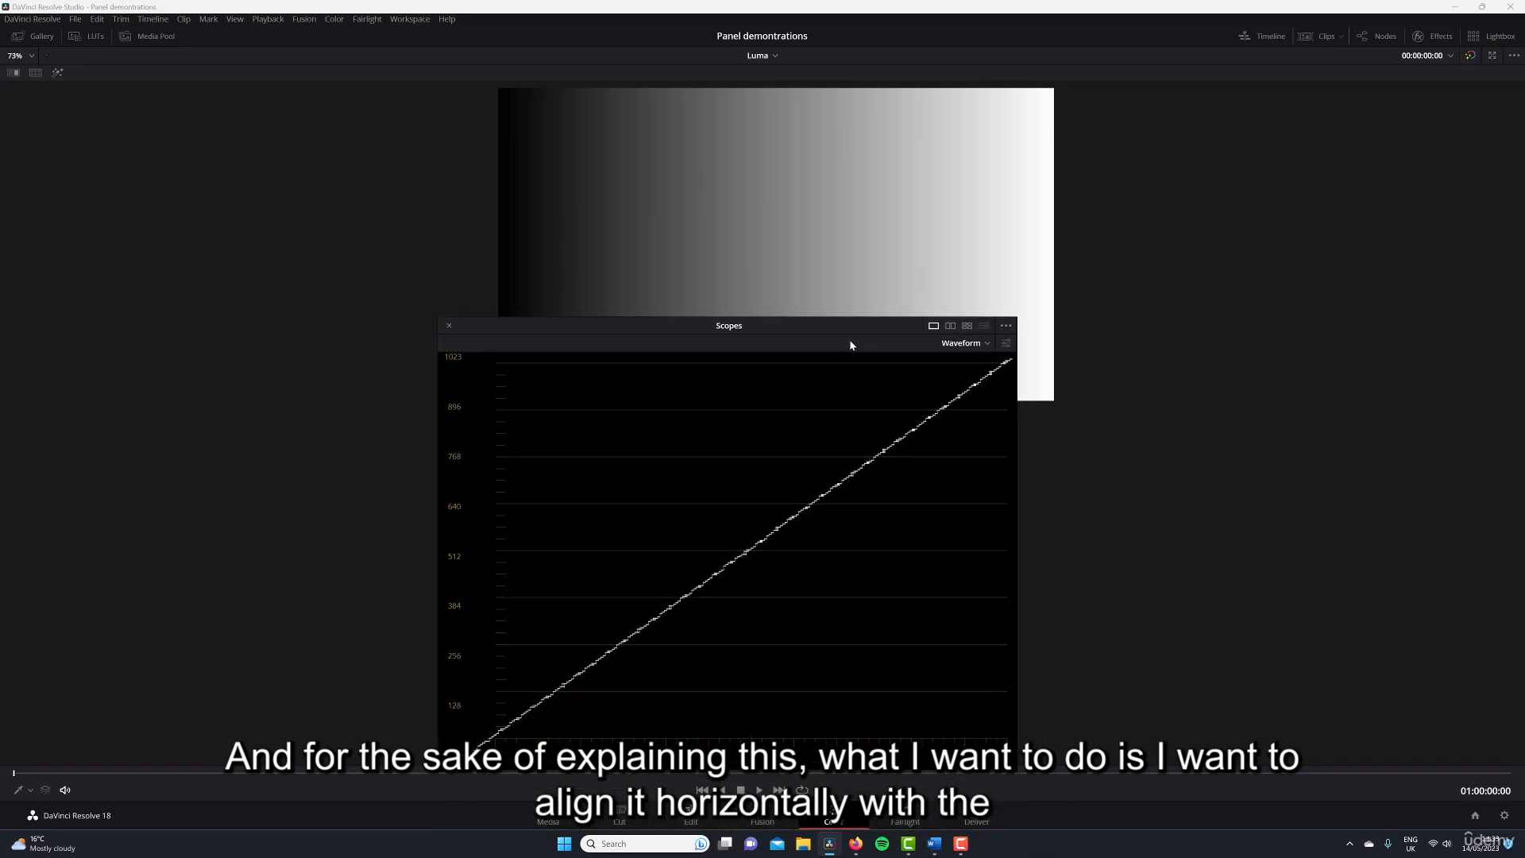
drag(1016, 769, 1052, 765)
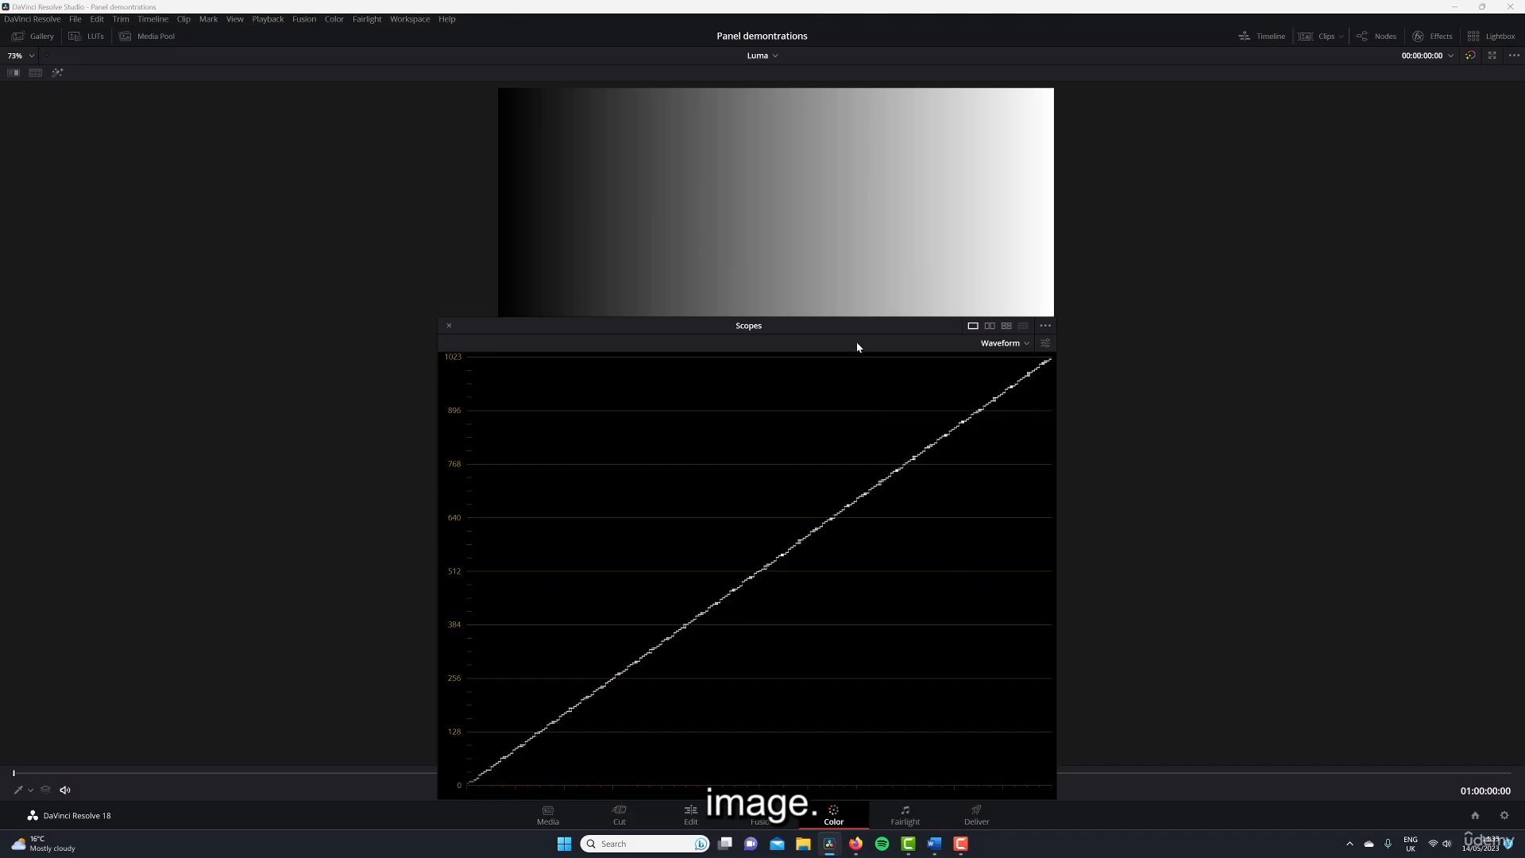
drag(856, 344, 891, 326)
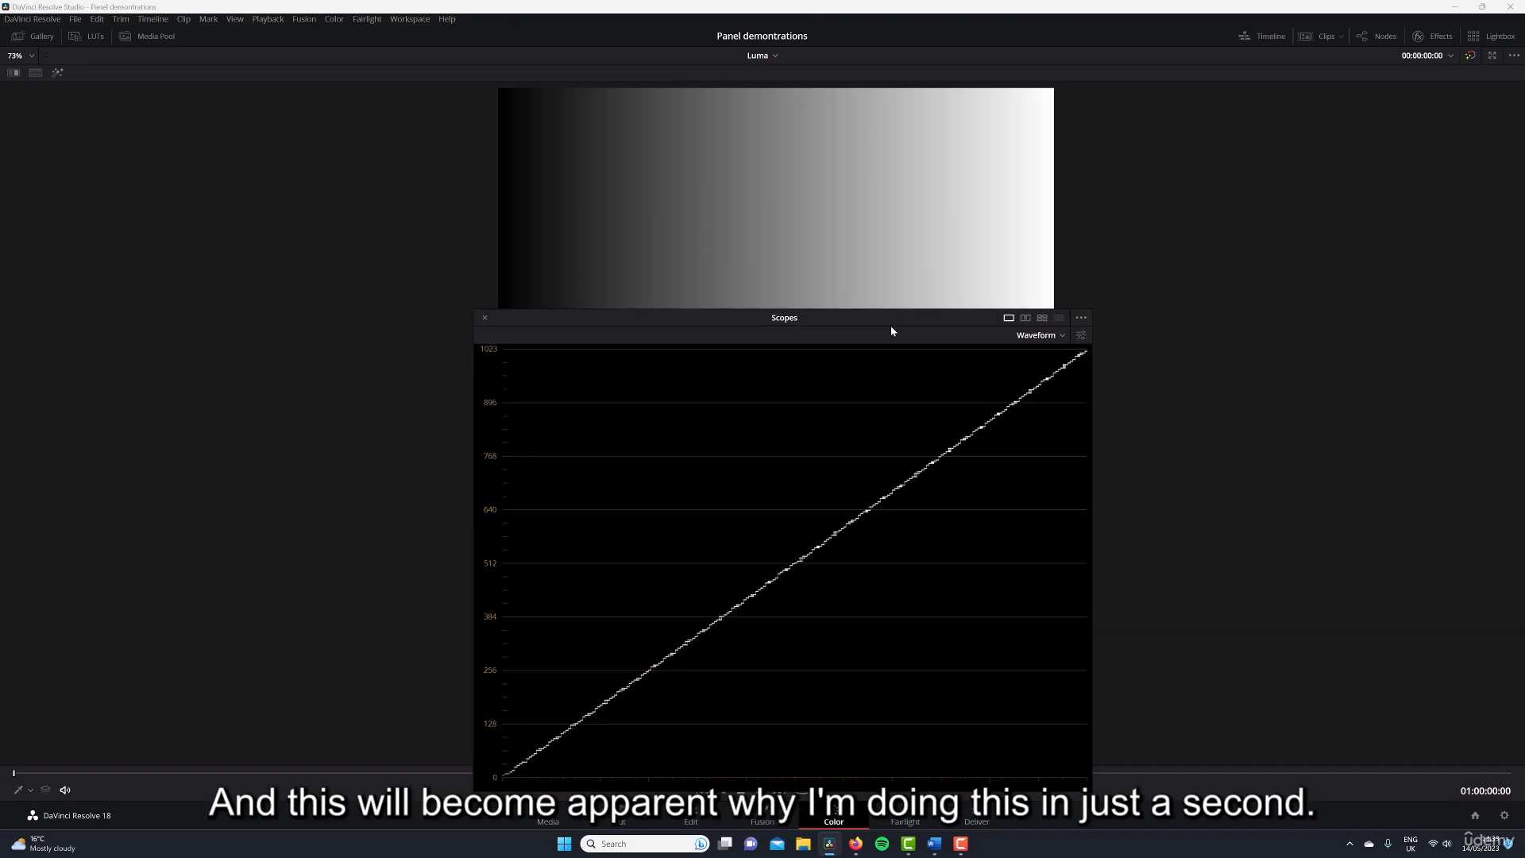
drag(1093, 792, 1056, 763)
drag(860, 335, 863, 386)
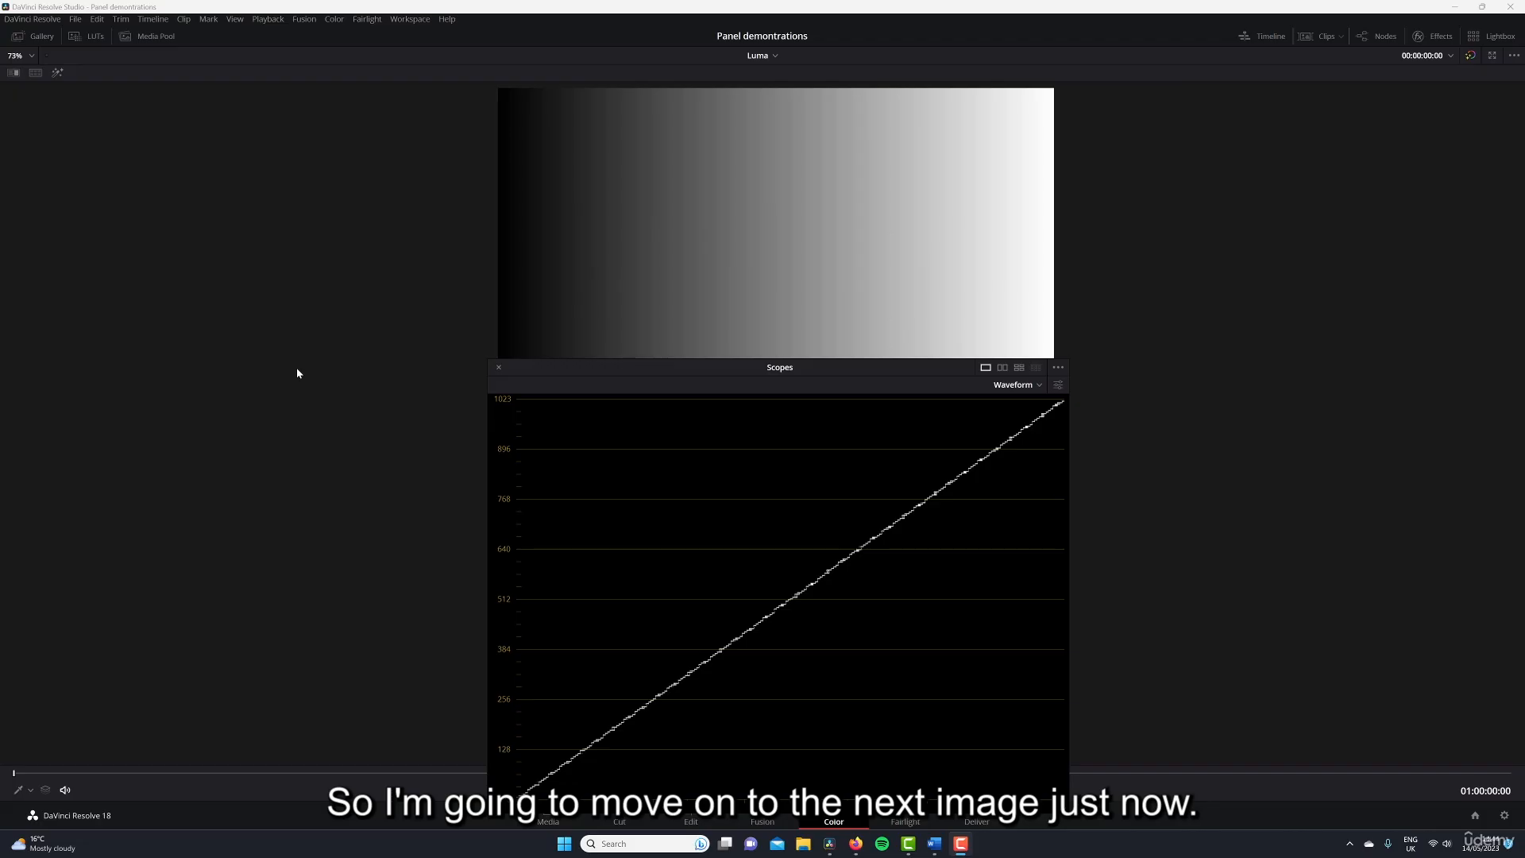
Step: View the waveforms for the four-gradient clip and the single-gradient clip, and play on through the moving gradient
key(Down)
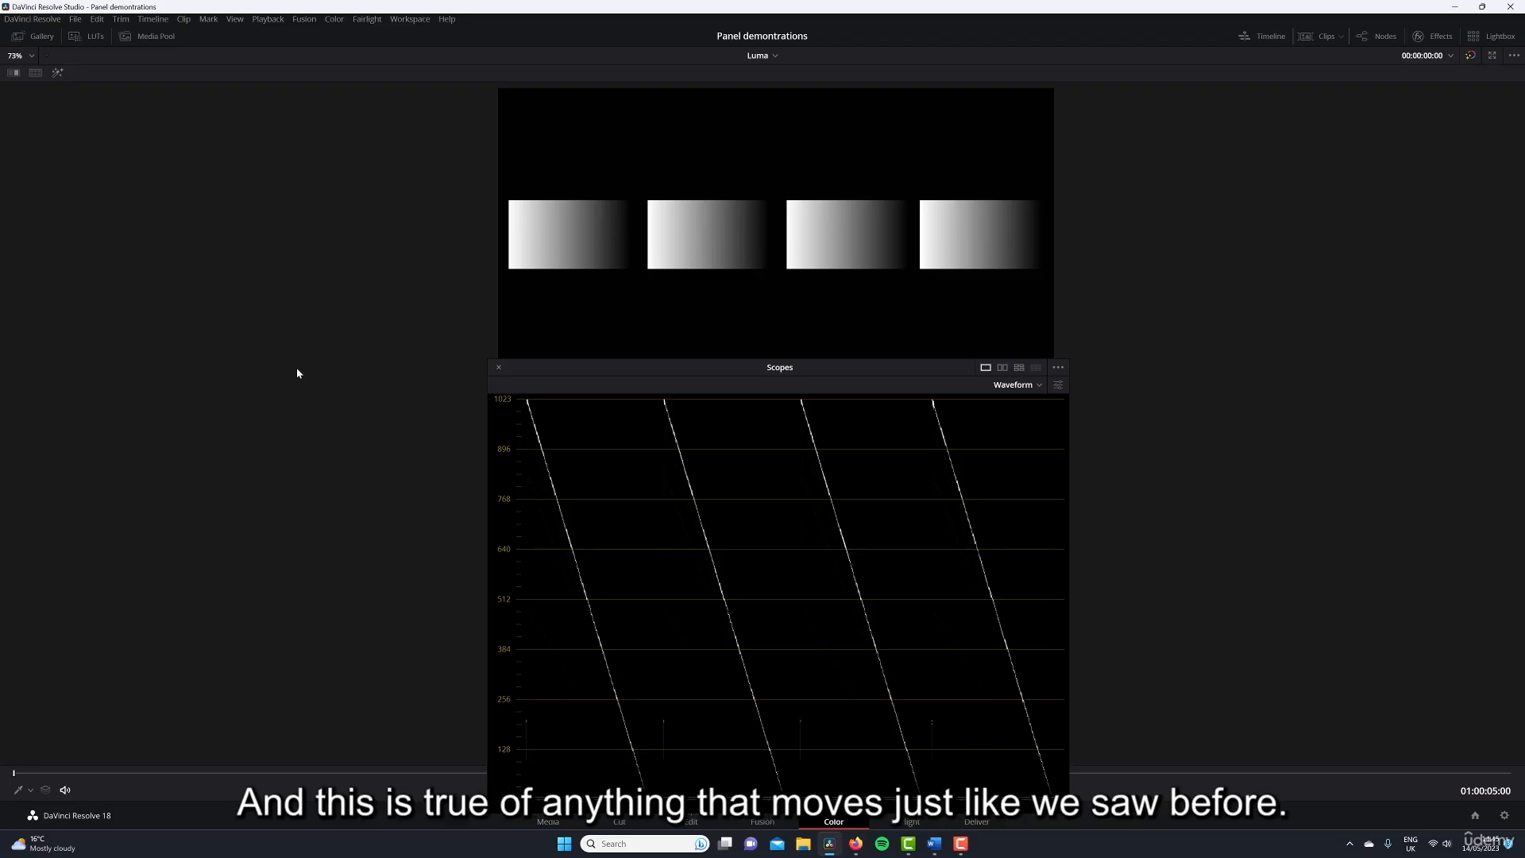
key(Down)
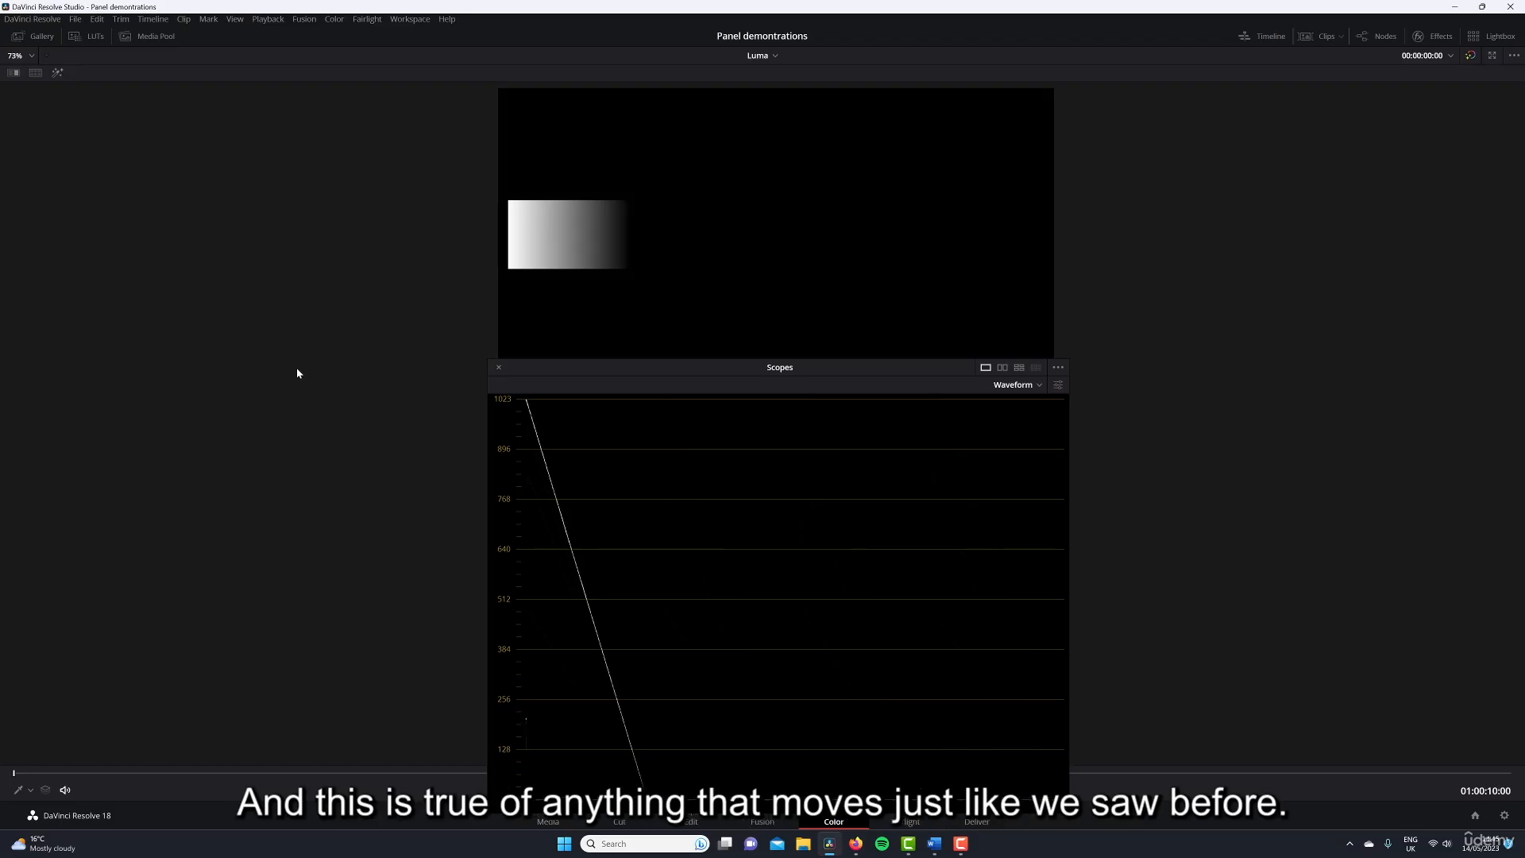
key(space)
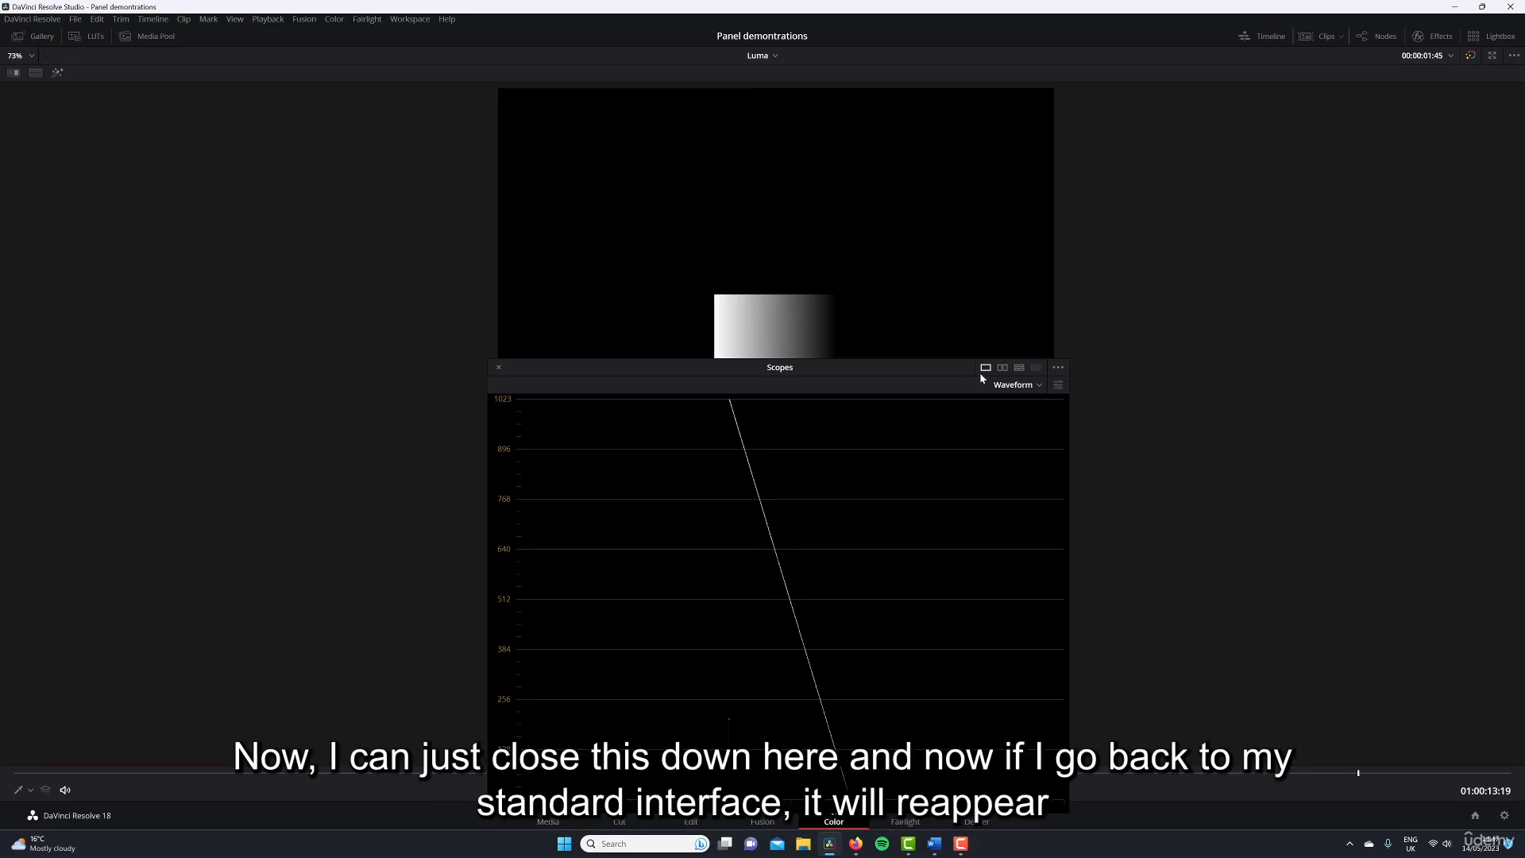
Step: Close the floating scopes window, restore the standard Color page layout, and select clip 05 showing the man
click(498, 368)
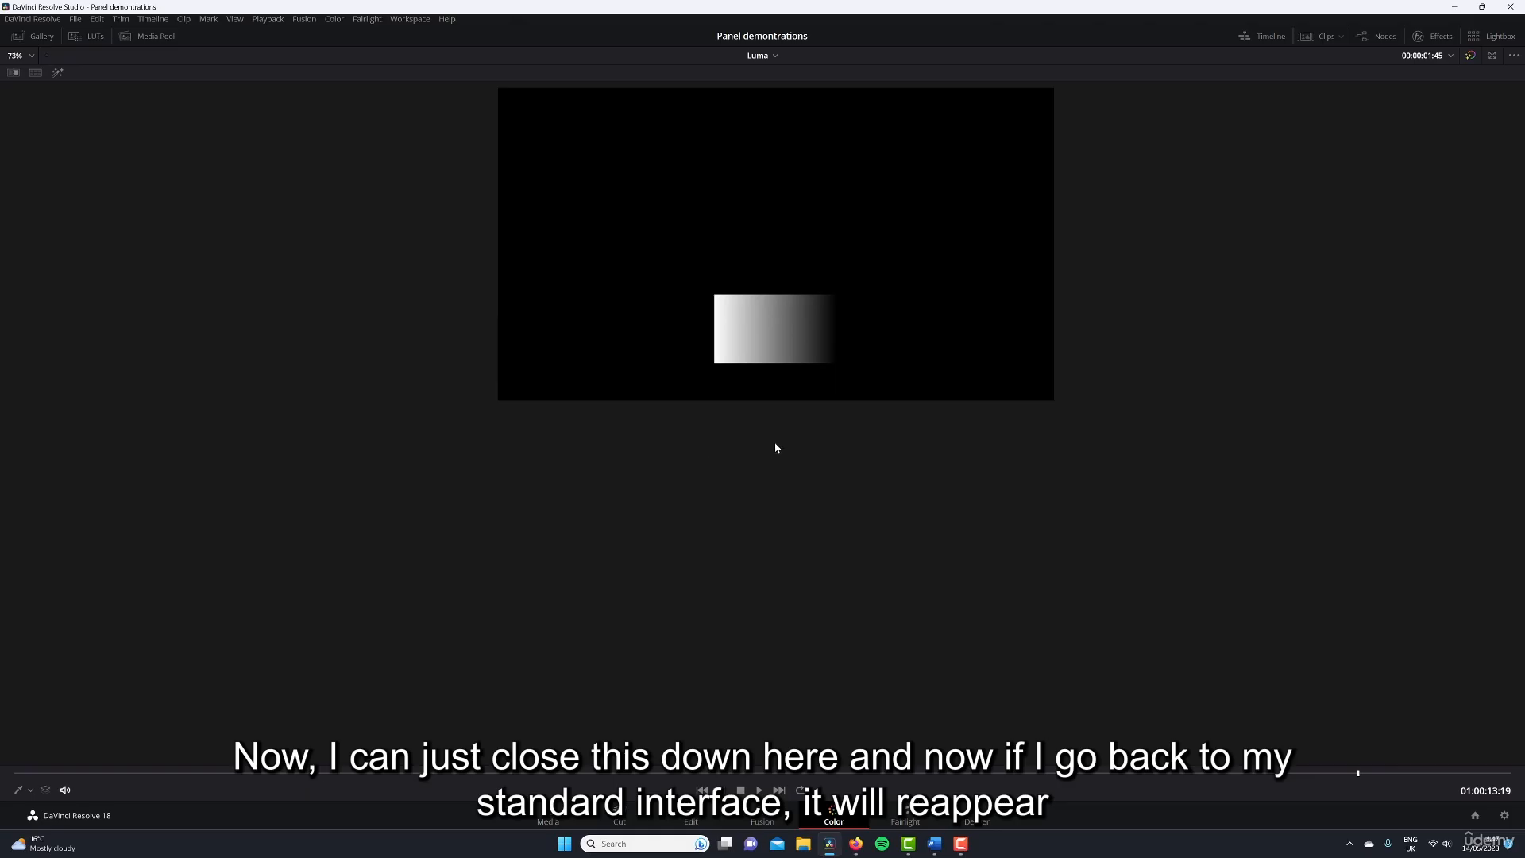
key(alt+f)
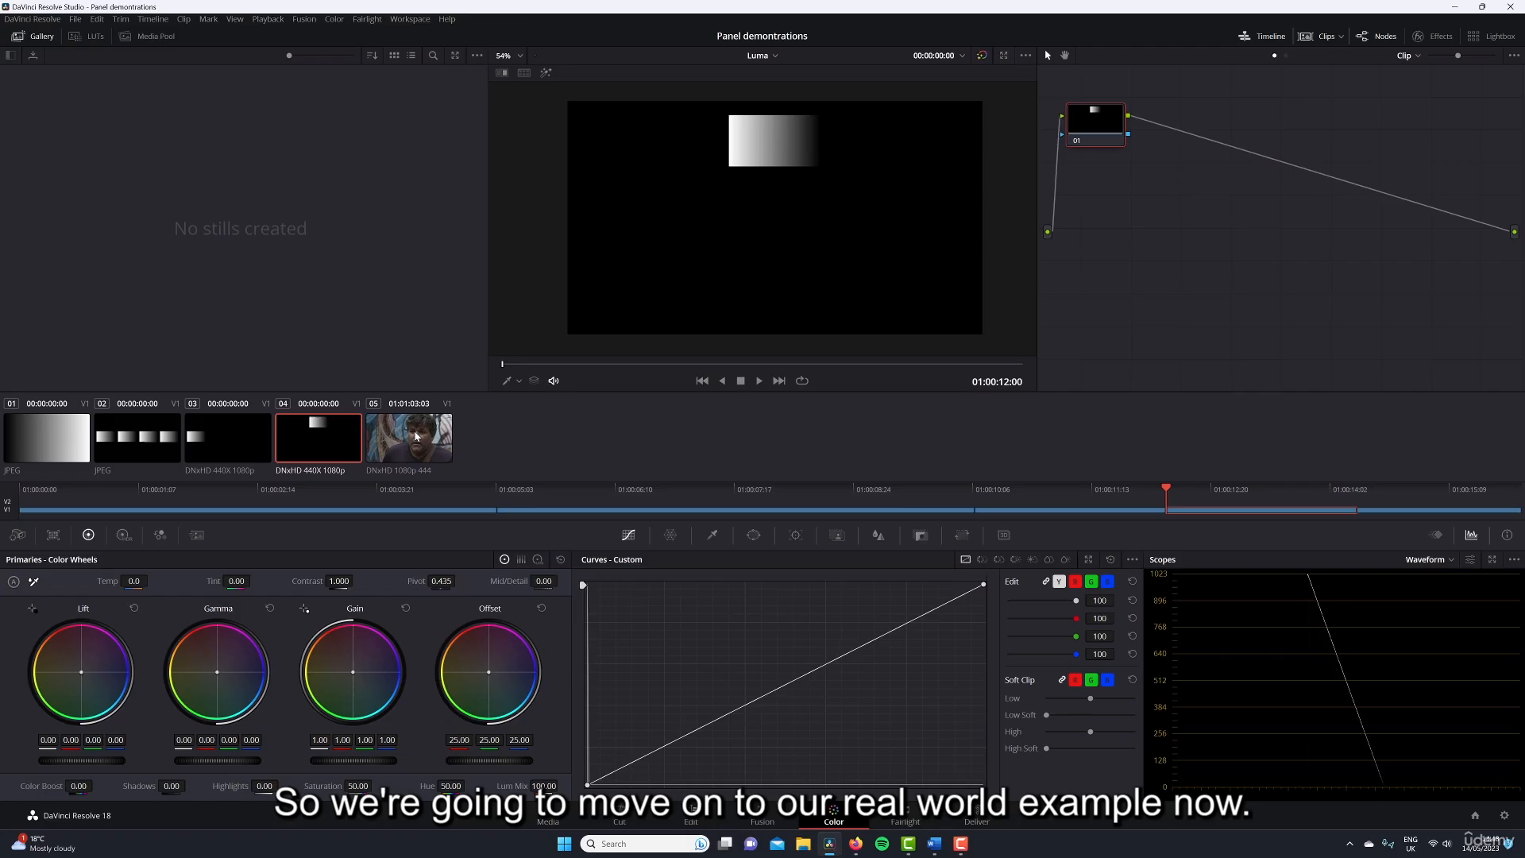
click(416, 436)
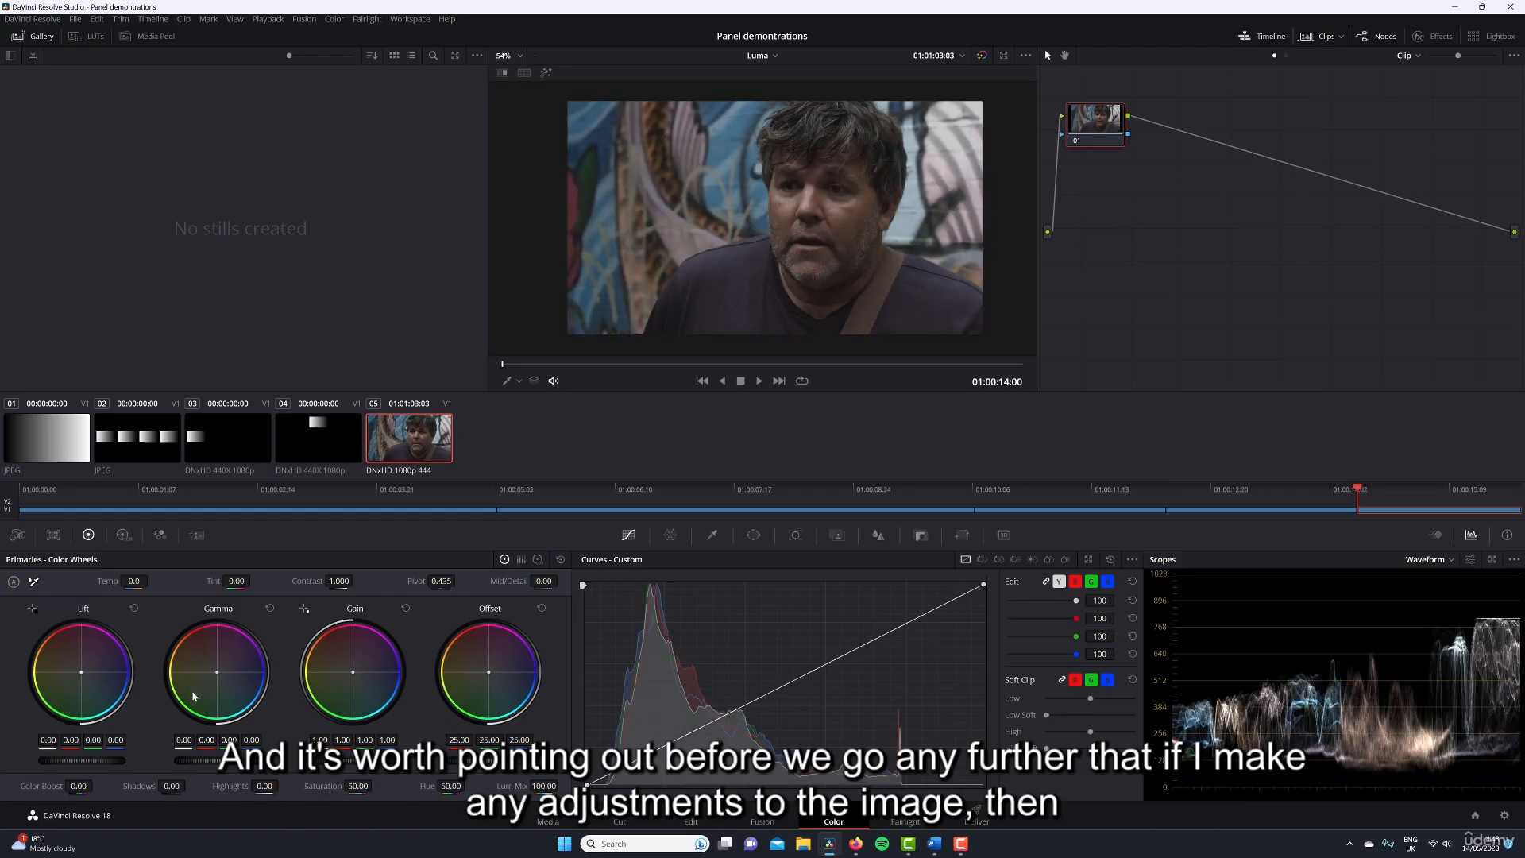
Step: Try lowering the Lift and raising the Gain master wheels on clip 05, and reset all primaries
mouse_move(117, 761)
mouse_down()
mouse_move(89, 760)
mouse_move(143, 761)
mouse_move(104, 761)
mouse_up()
drag(353, 761, 363, 761)
click(560, 559)
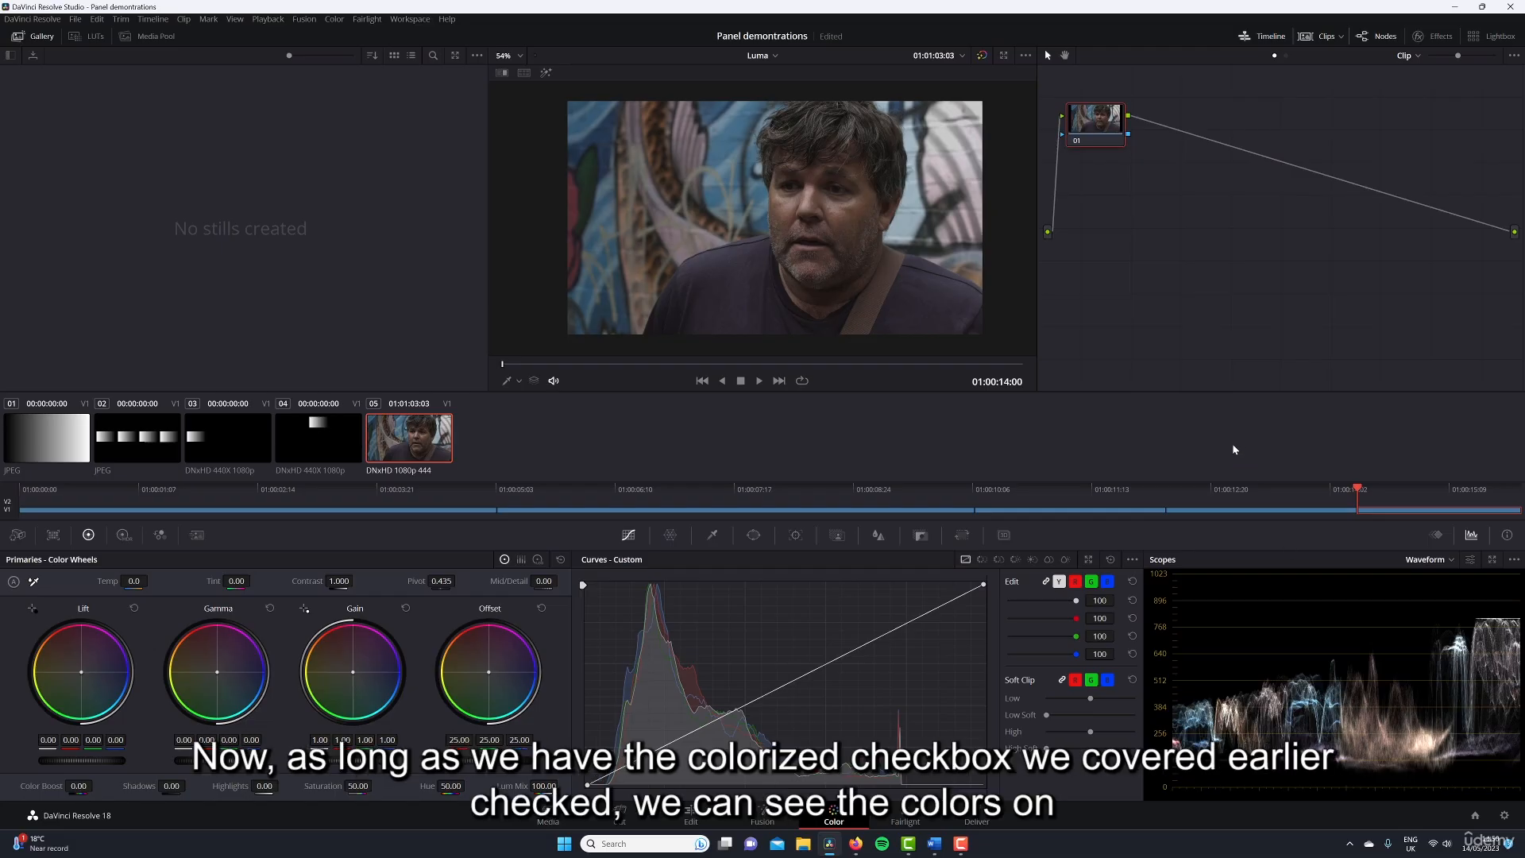
Step: Turn off Colorize in the waveform scope's settings to compare the trace, and turn it back on
click(1470, 560)
click(1470, 560)
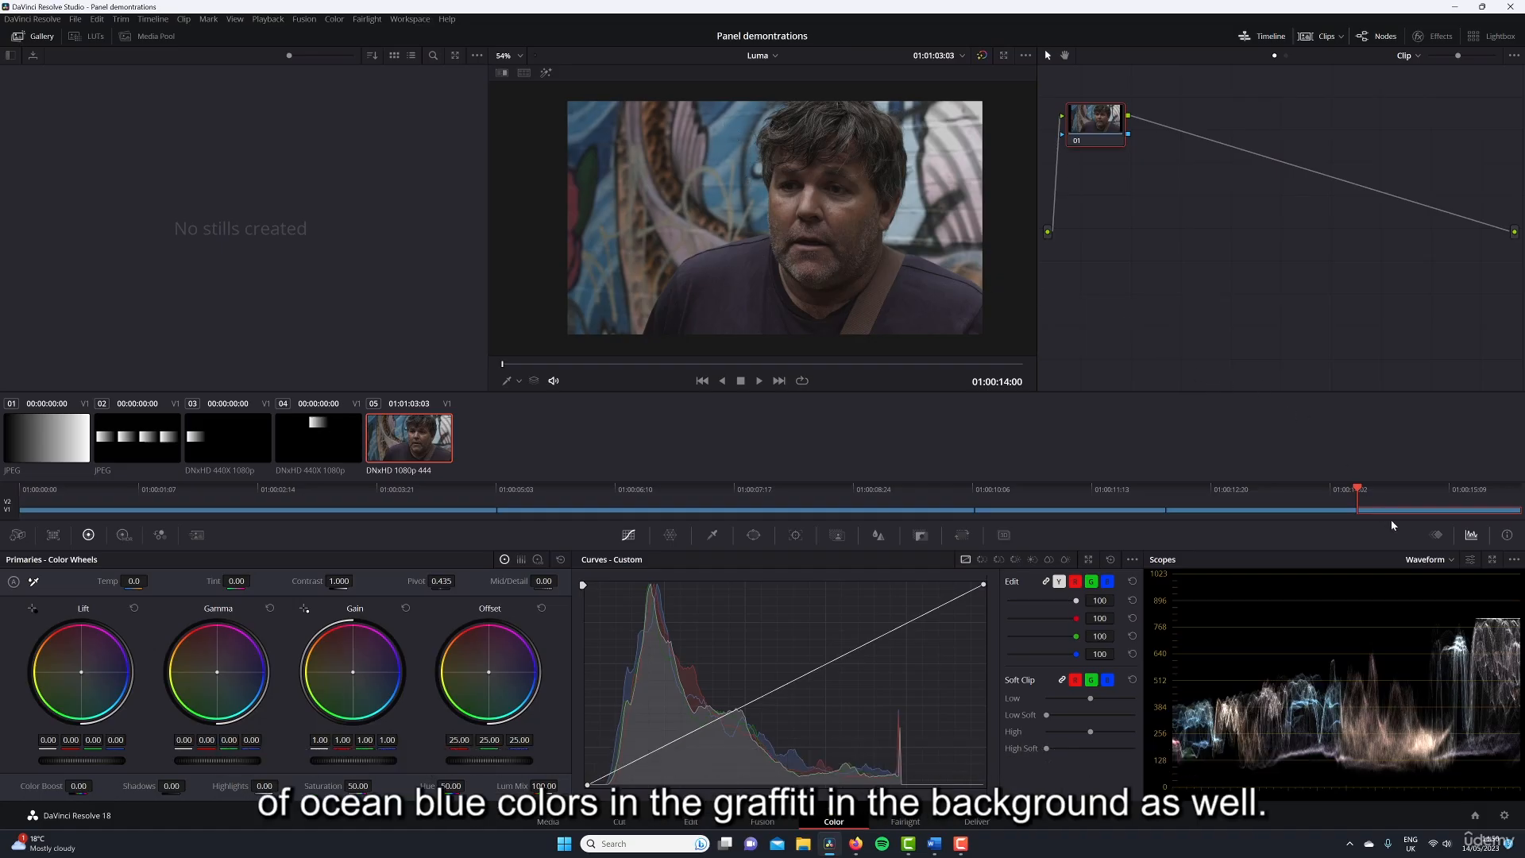
click(1470, 559)
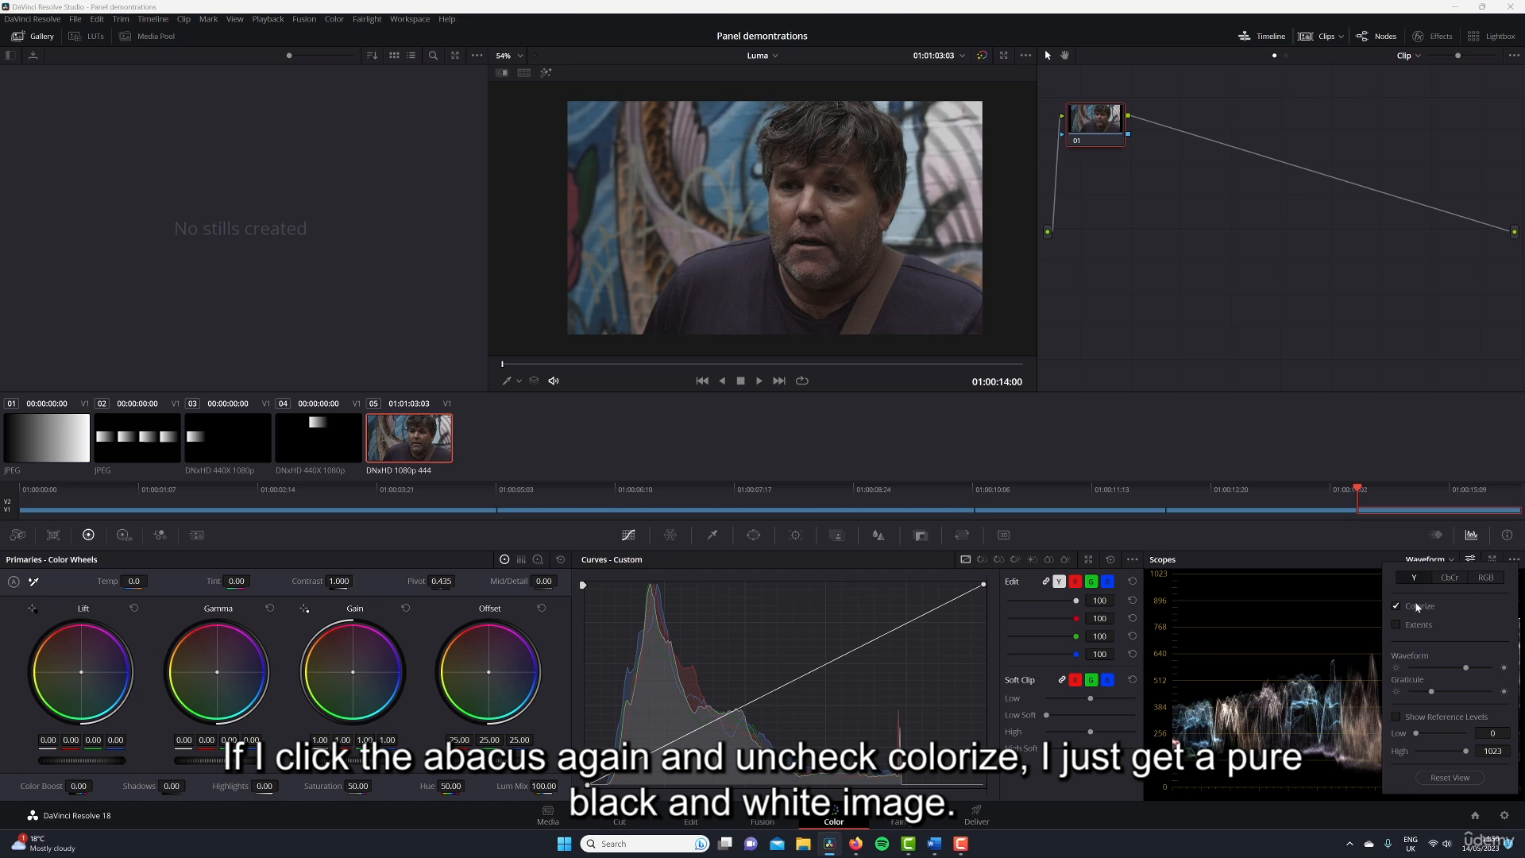
click(1270, 442)
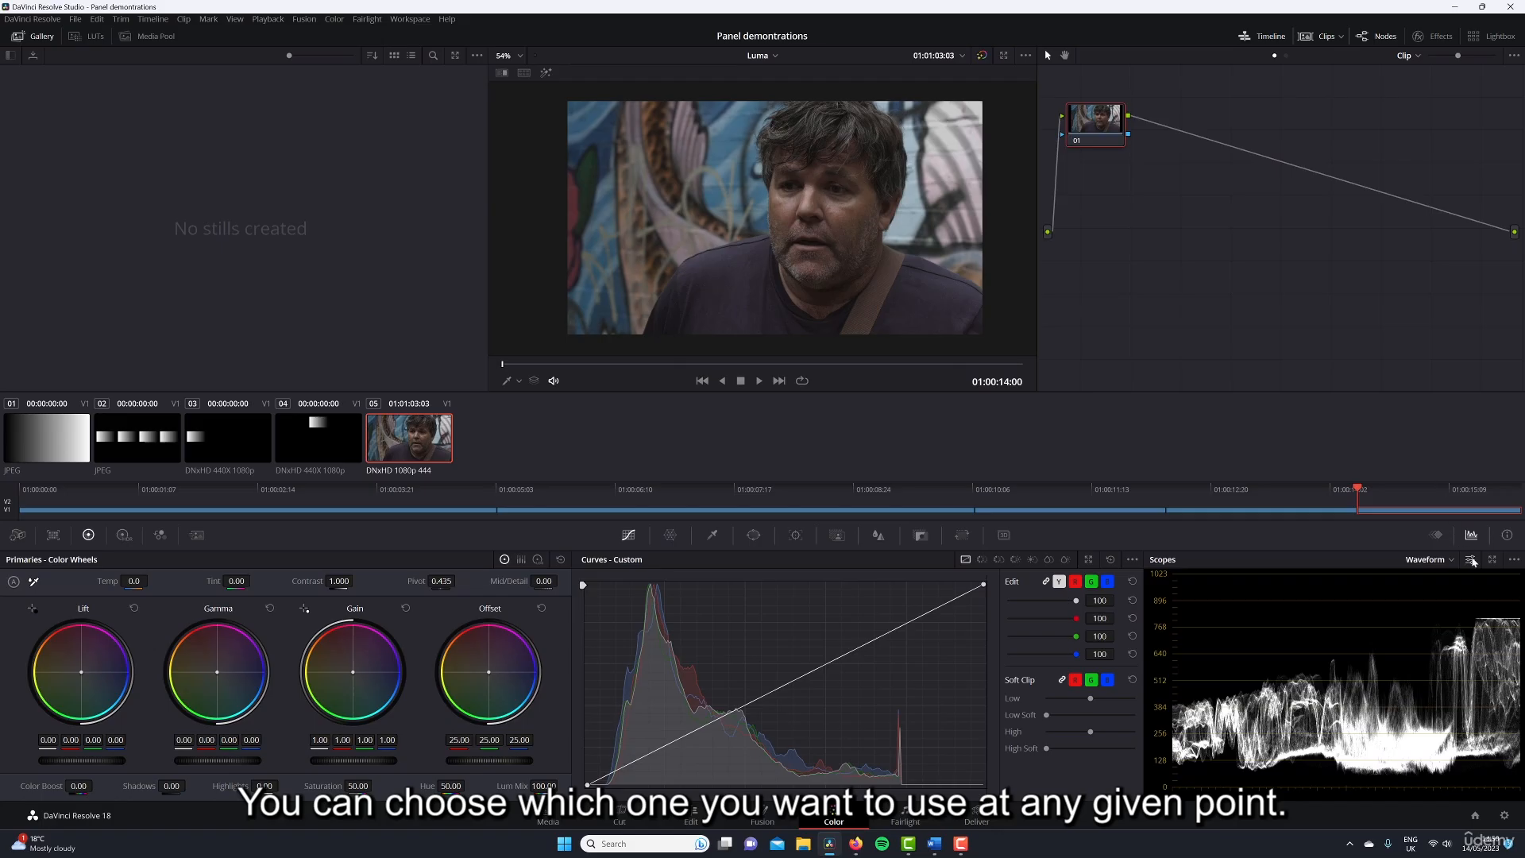
click(1470, 559)
click(1395, 605)
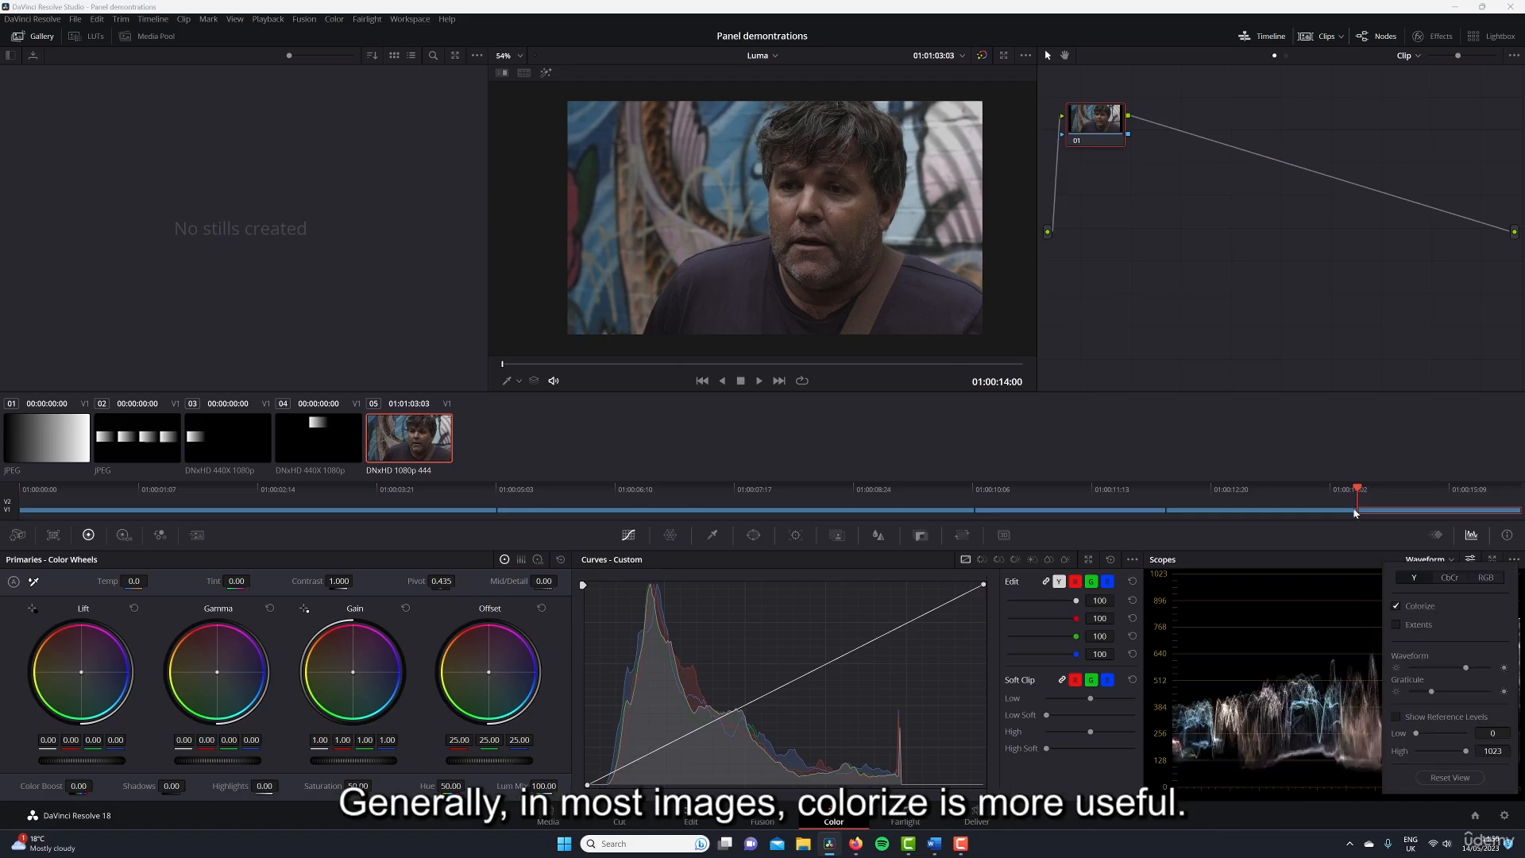
click(1337, 410)
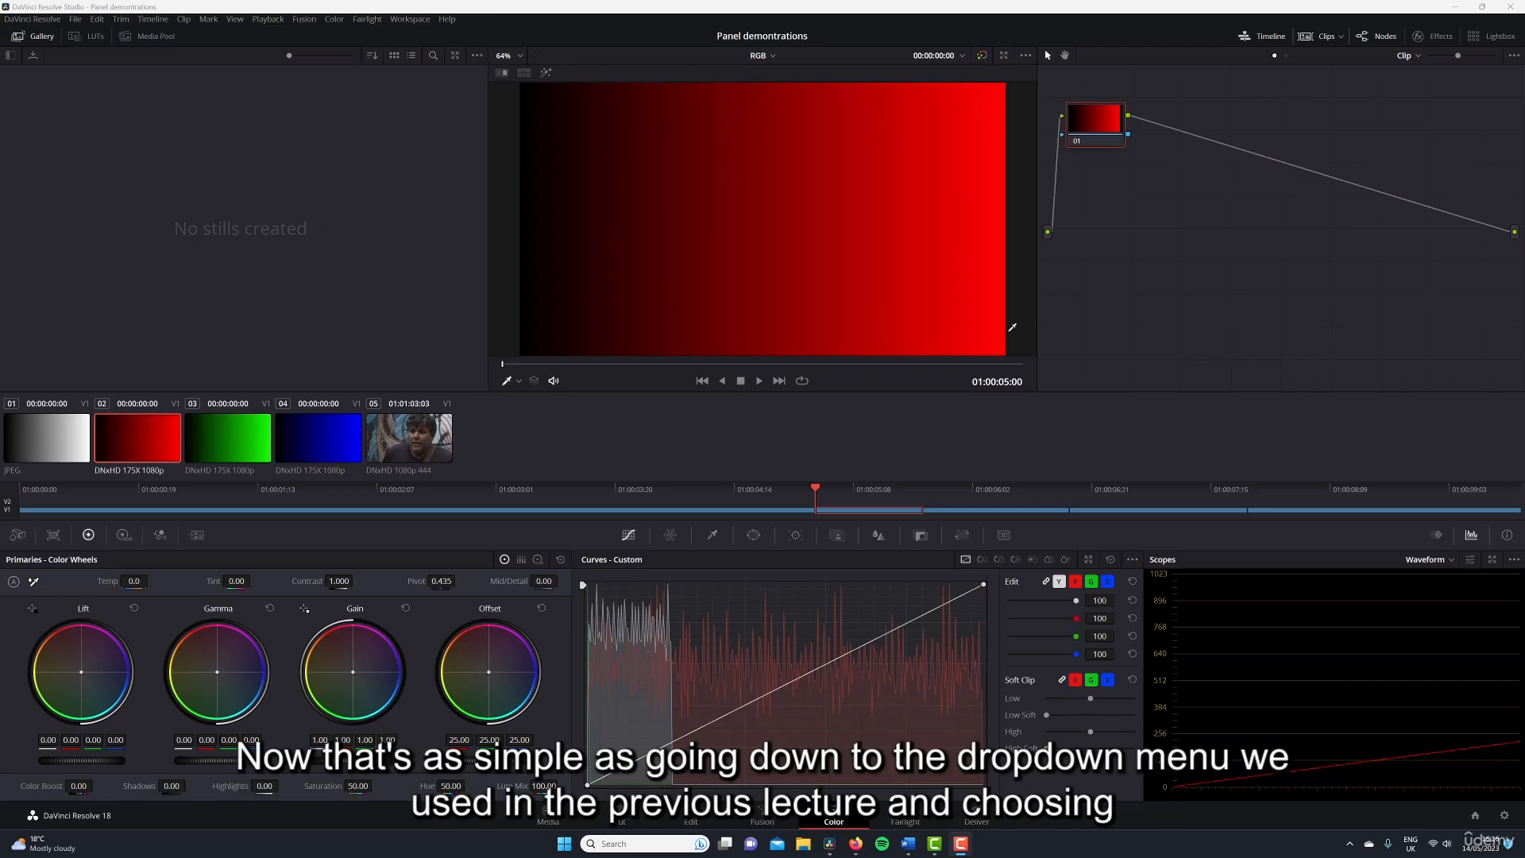
Step: Change the scope type to Parade and go back to the grey gradient in clip 01
click(1447, 562)
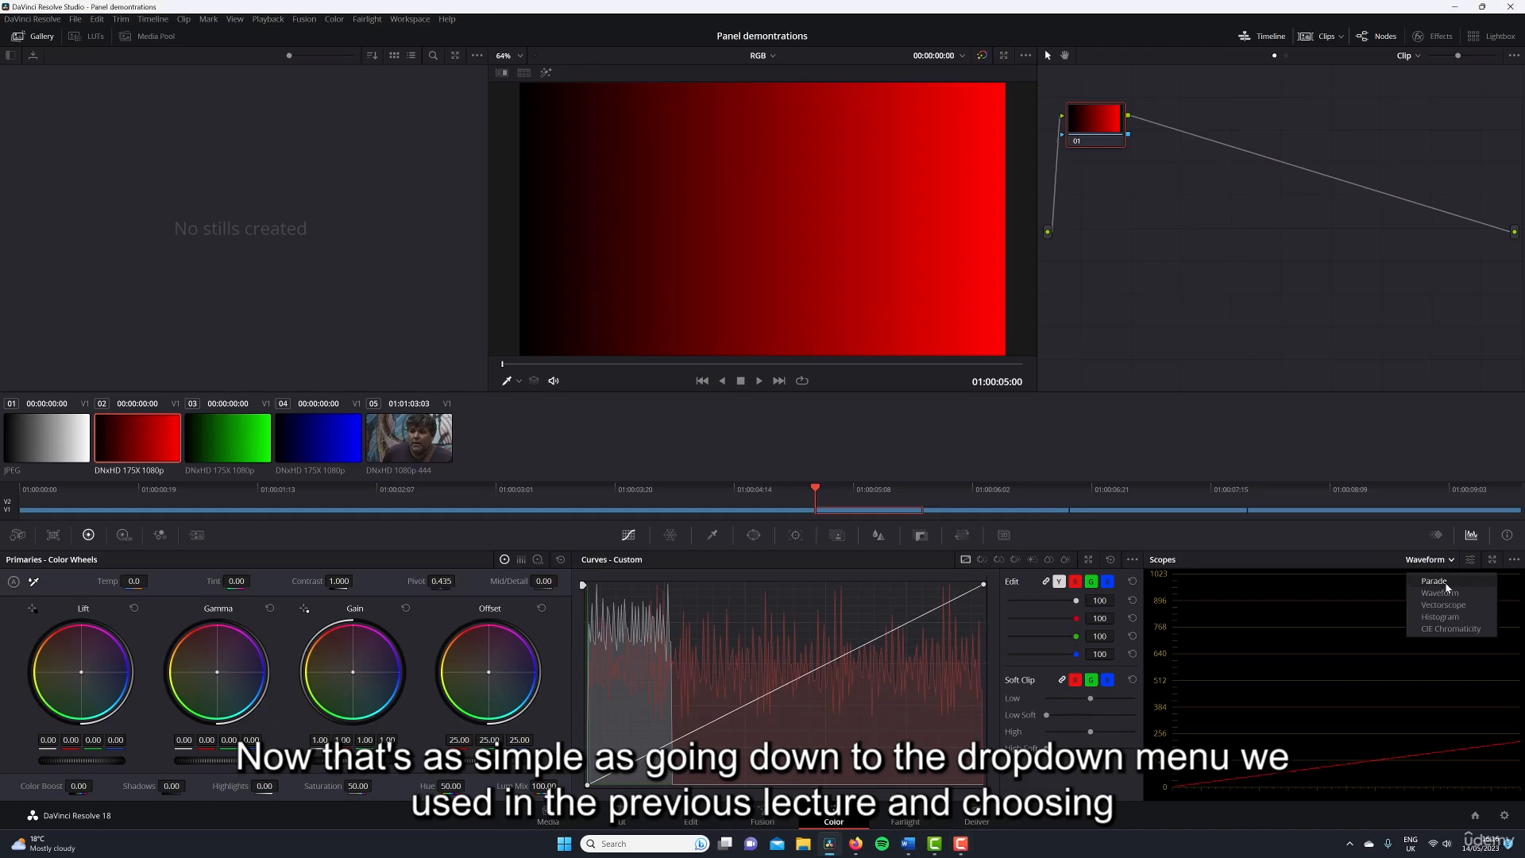
click(1447, 582)
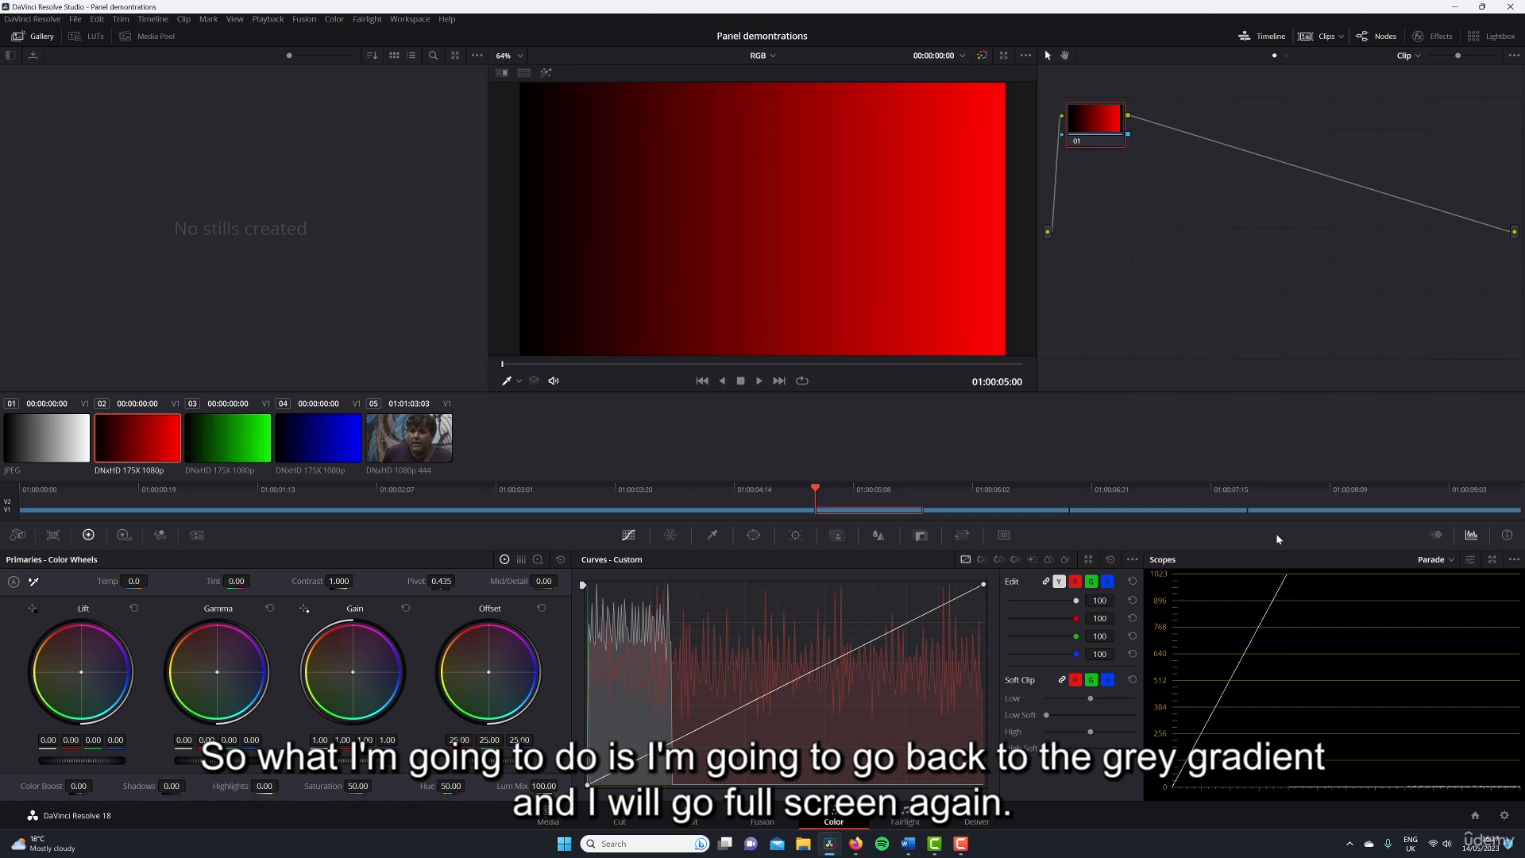
key(Up)
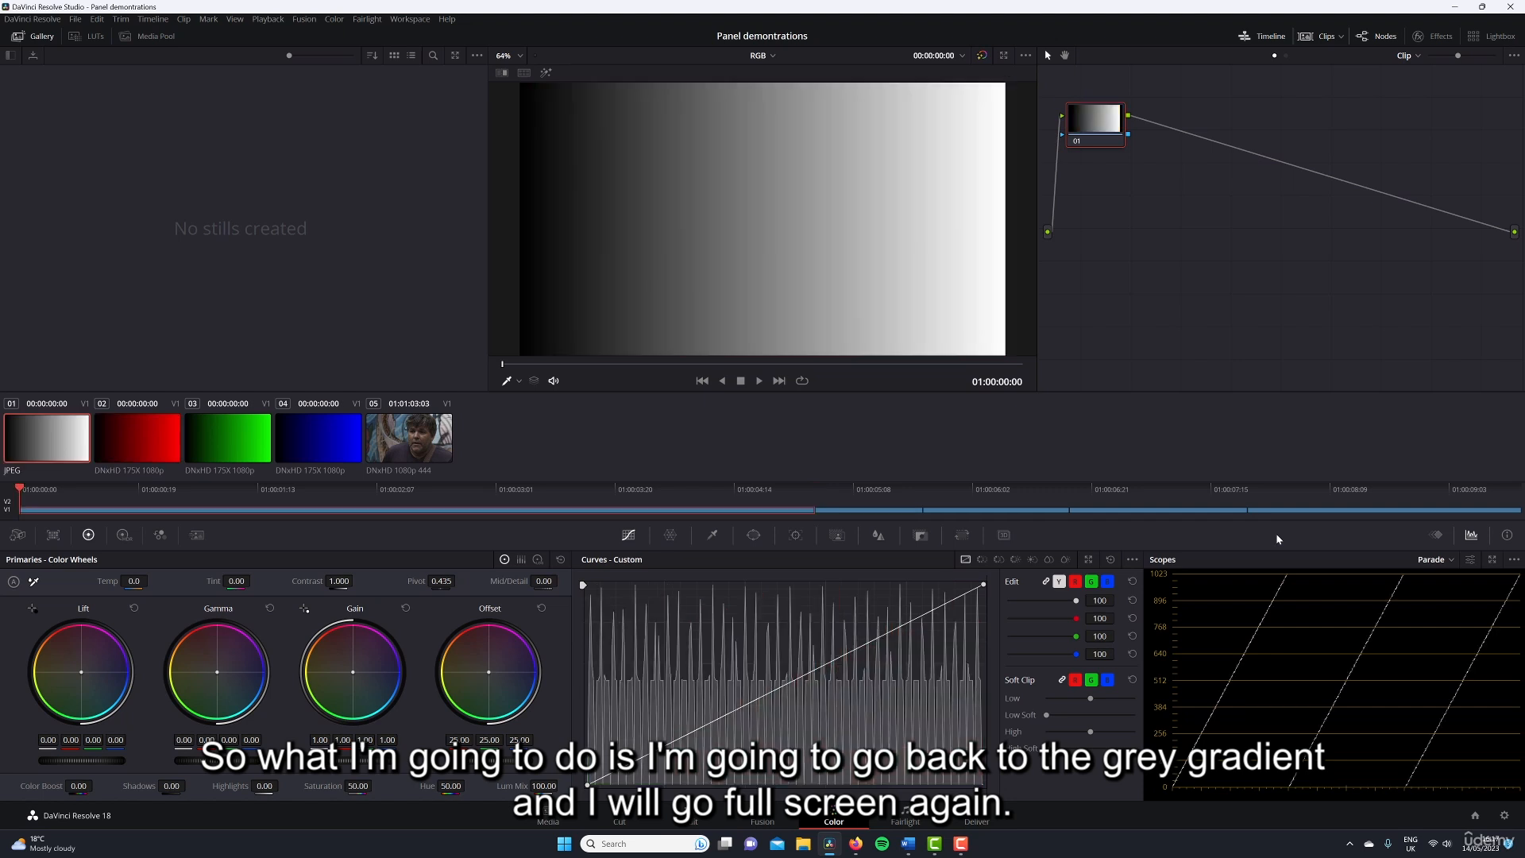
Step: Expand the viewer to full size, zoom the grey gradient out to 77%, and move it up to the viewer's upper edge
key(alt+f)
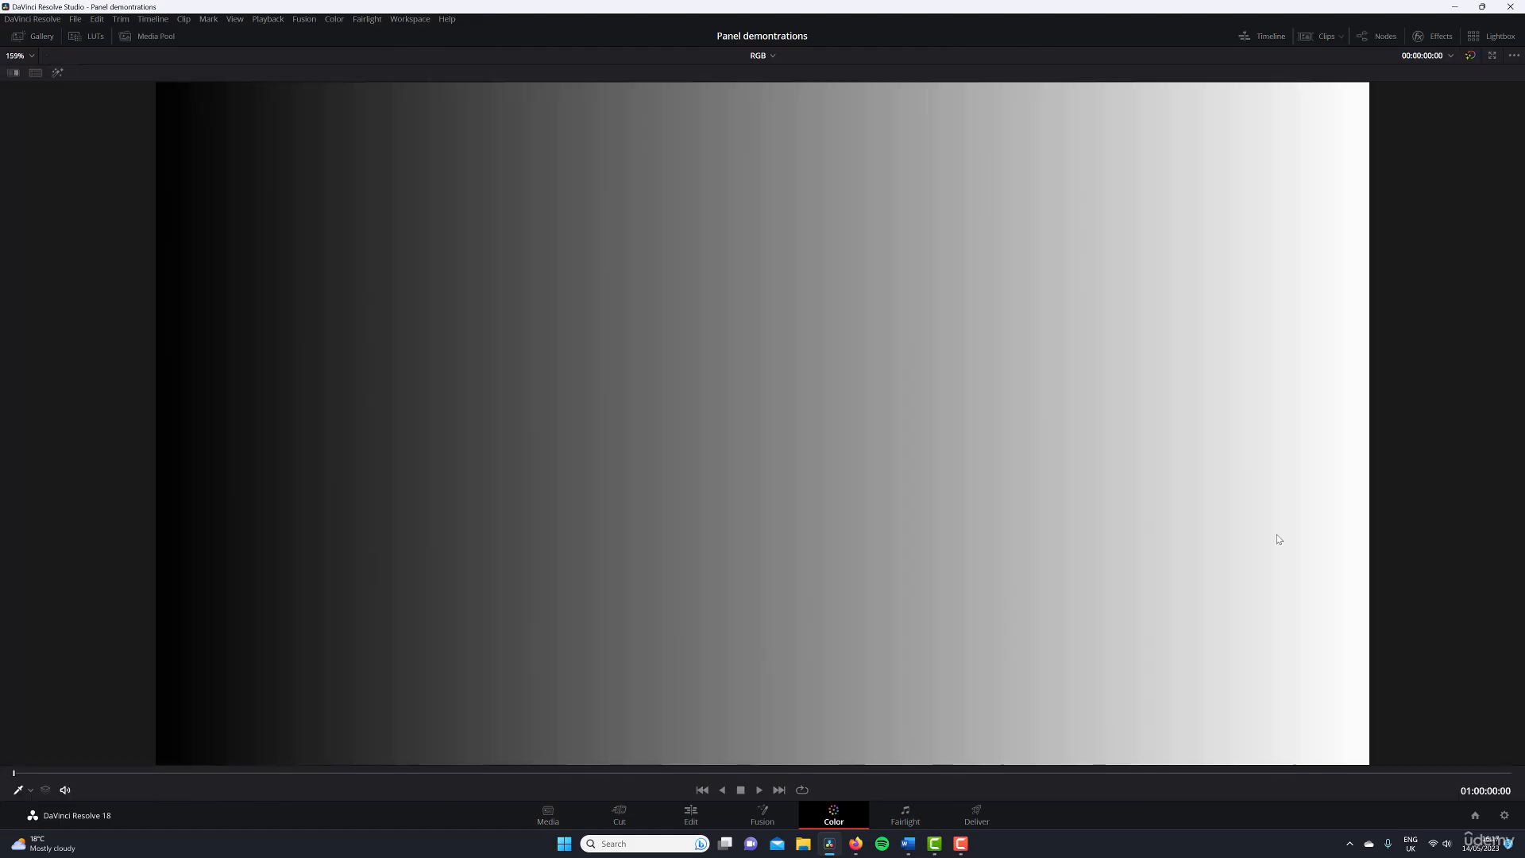
scroll(917, 421, down, 4)
drag(777, 471, 783, 295)
Step: Show the floating scopes window and resize it beneath the gradient so the parade spans about the image's width
right_click(782, 201)
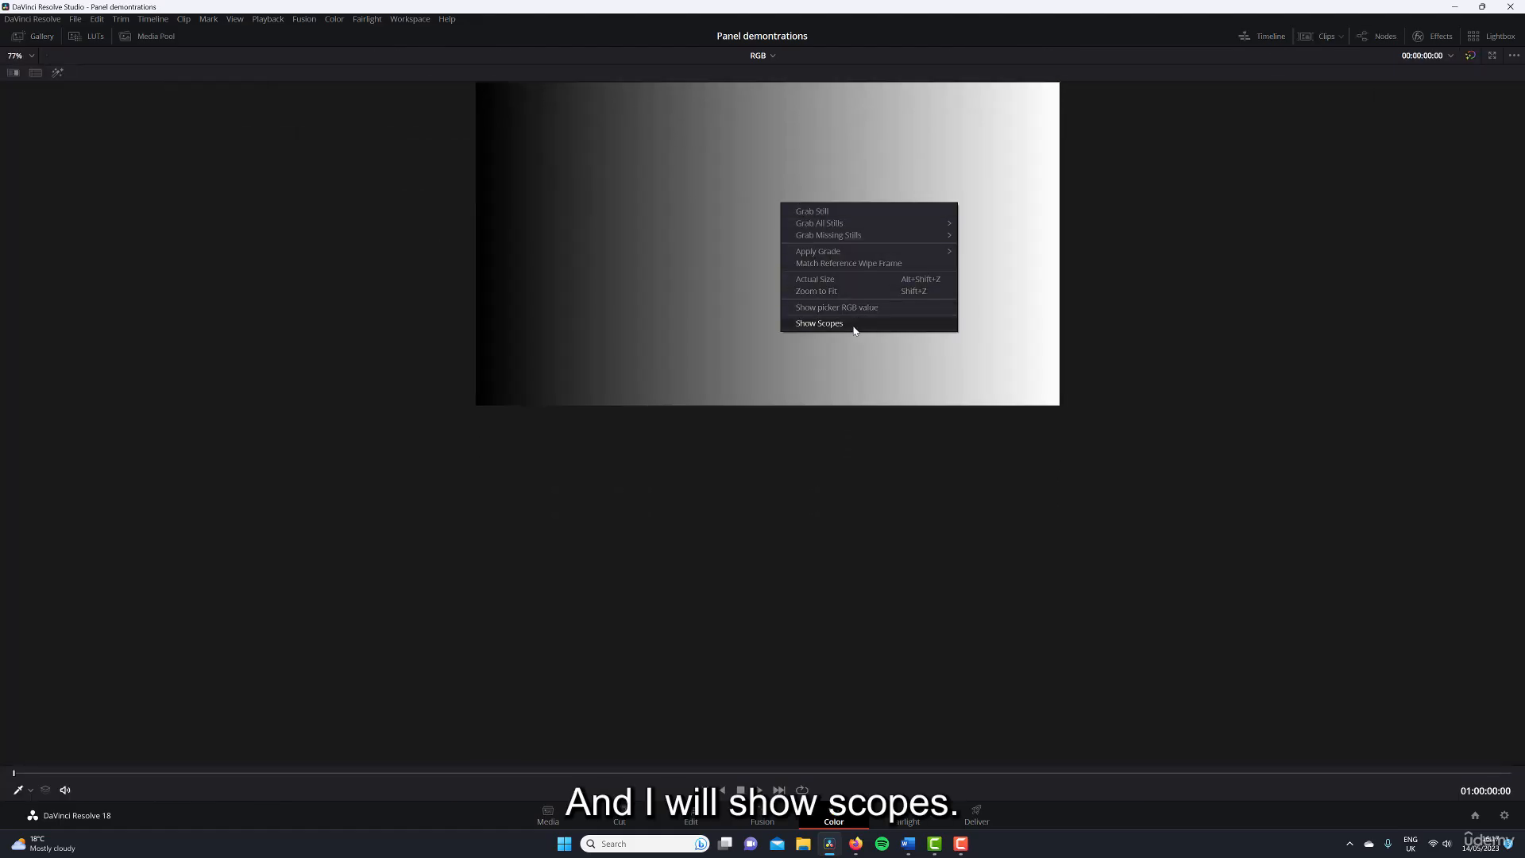
click(853, 323)
drag(867, 371, 832, 368)
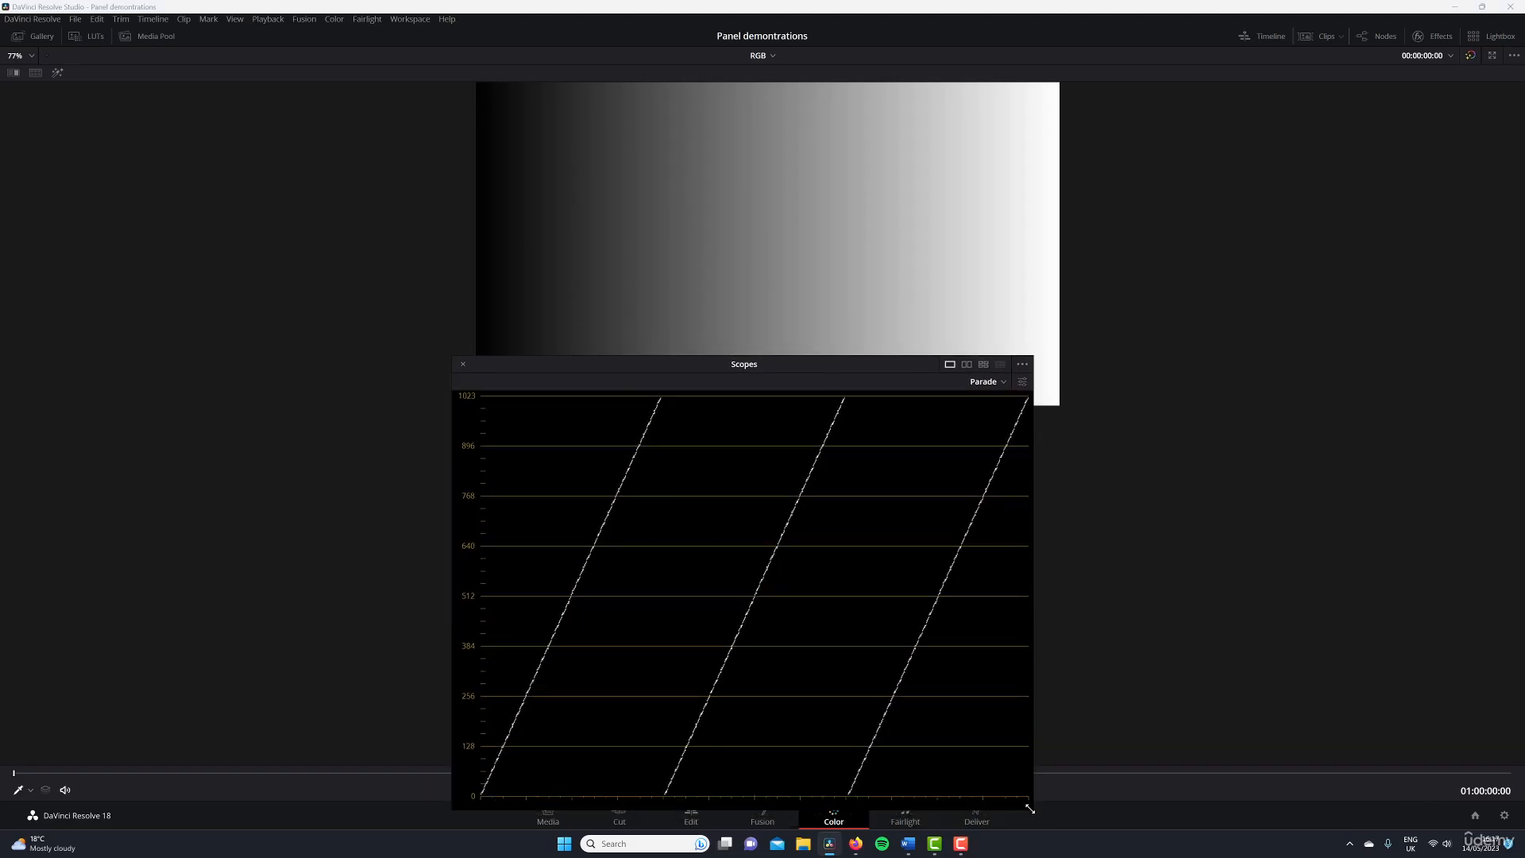
drag(1030, 809, 1061, 826)
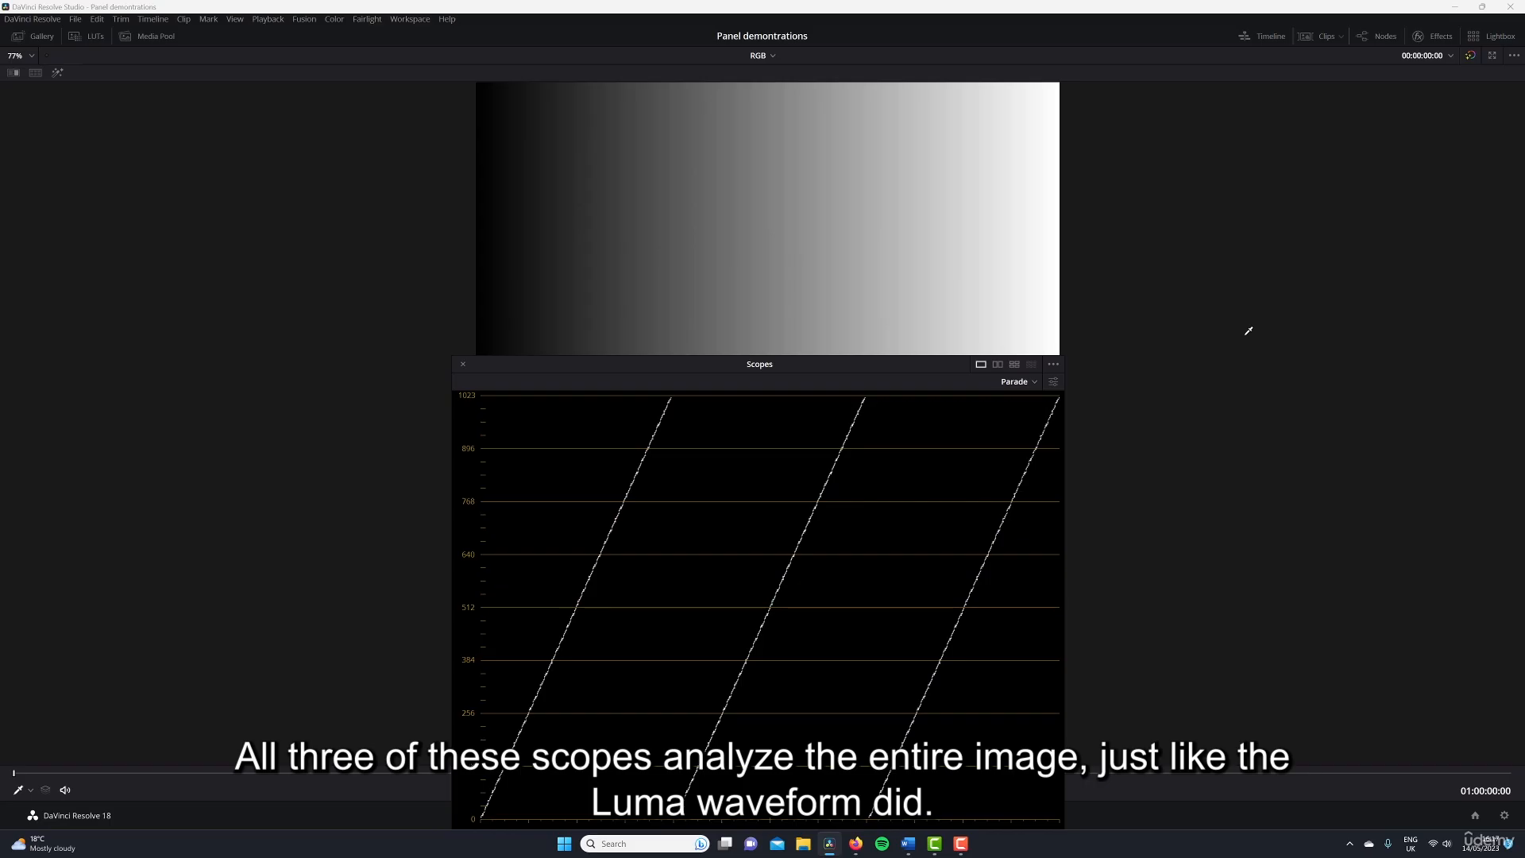
Step: Step through the red, green and blue gradient clips to the man's shot in clip 05, examining each one's parade
key(Down)
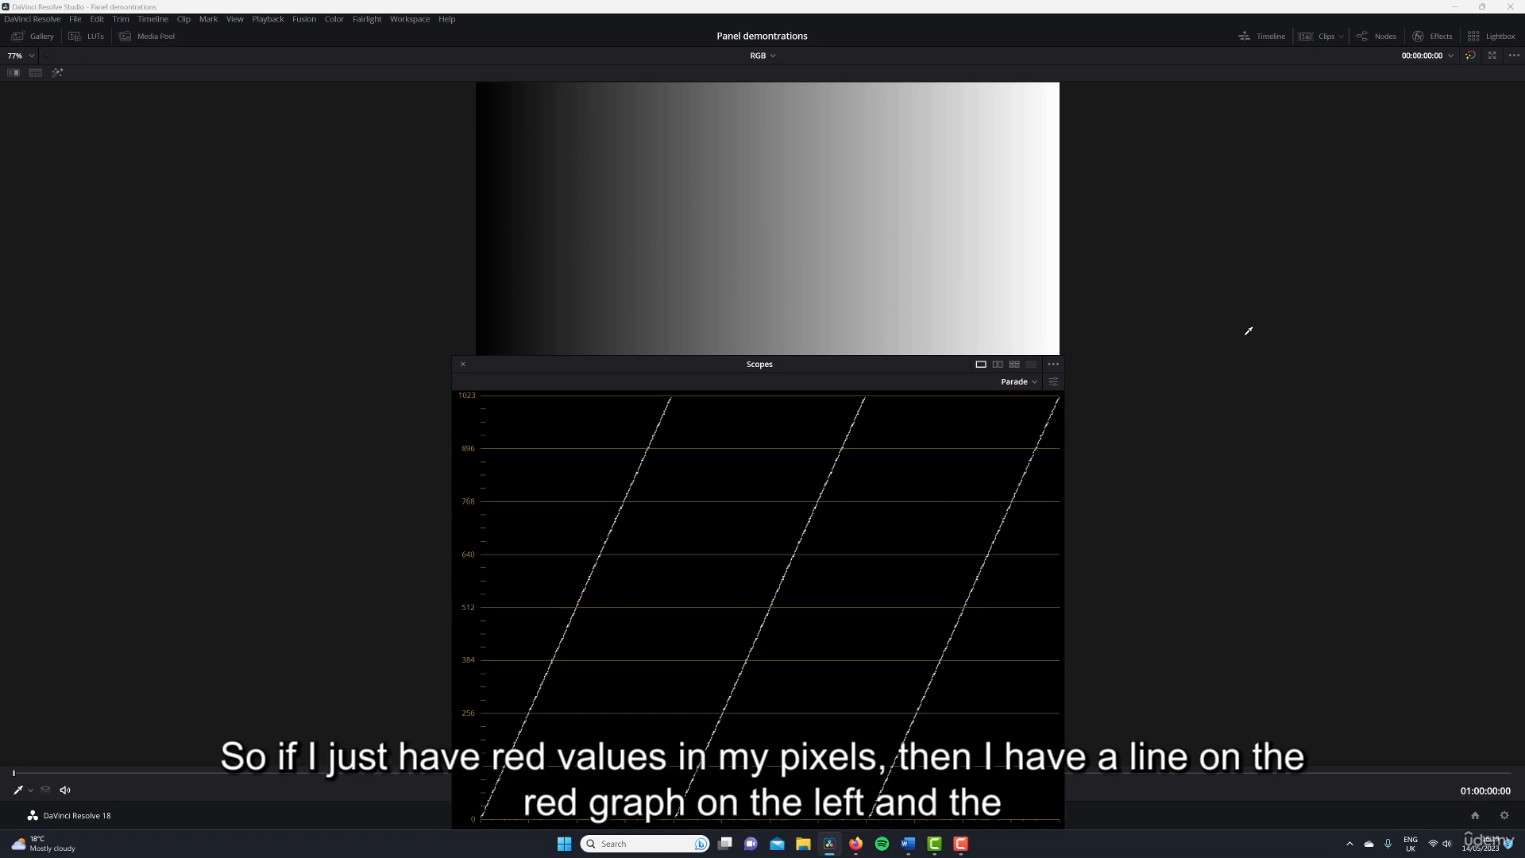
key(Down)
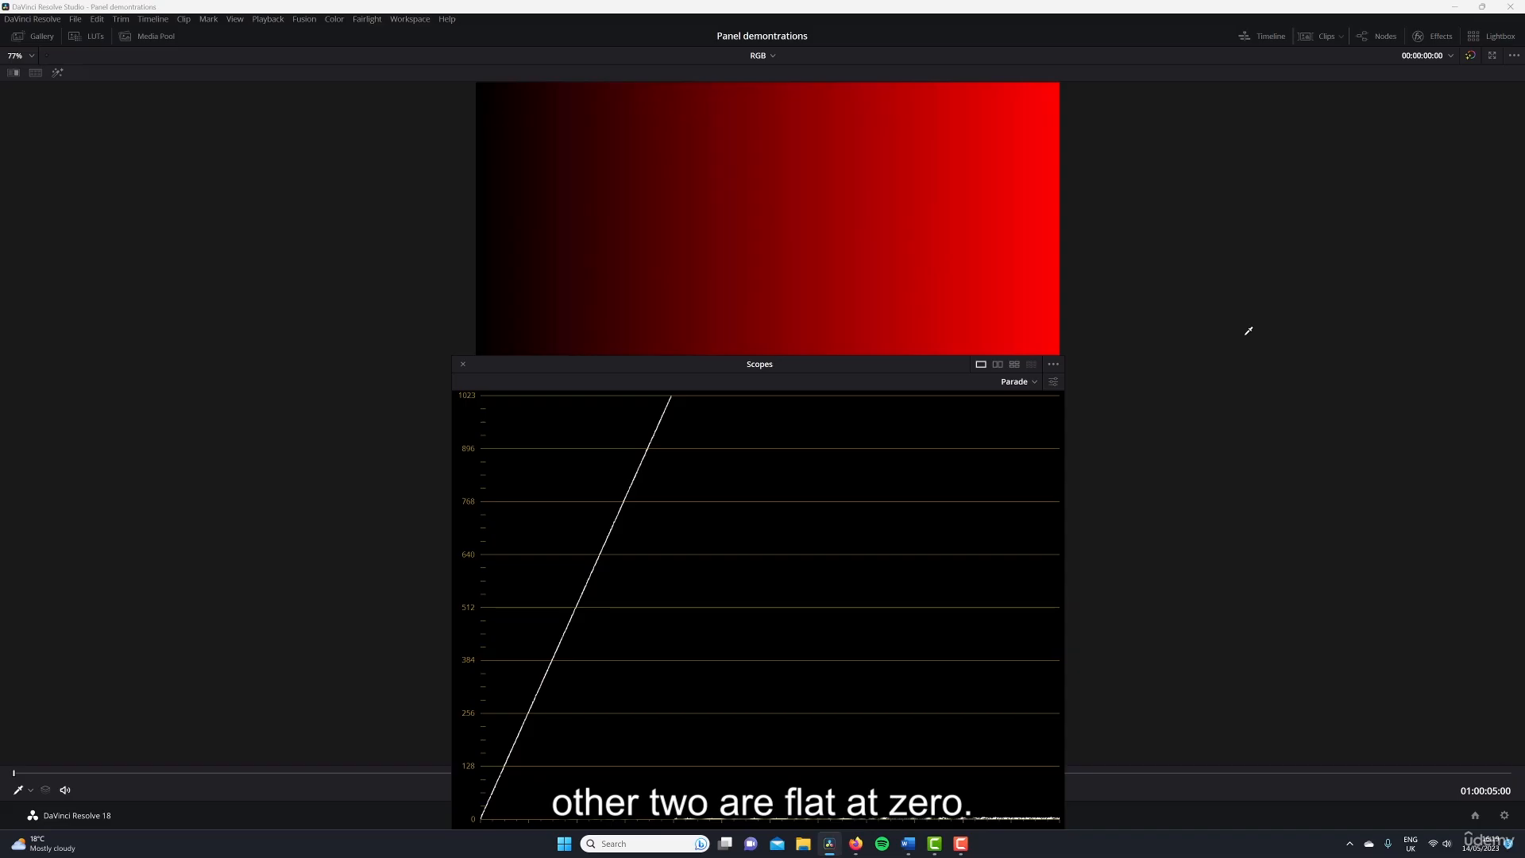
key(Down)
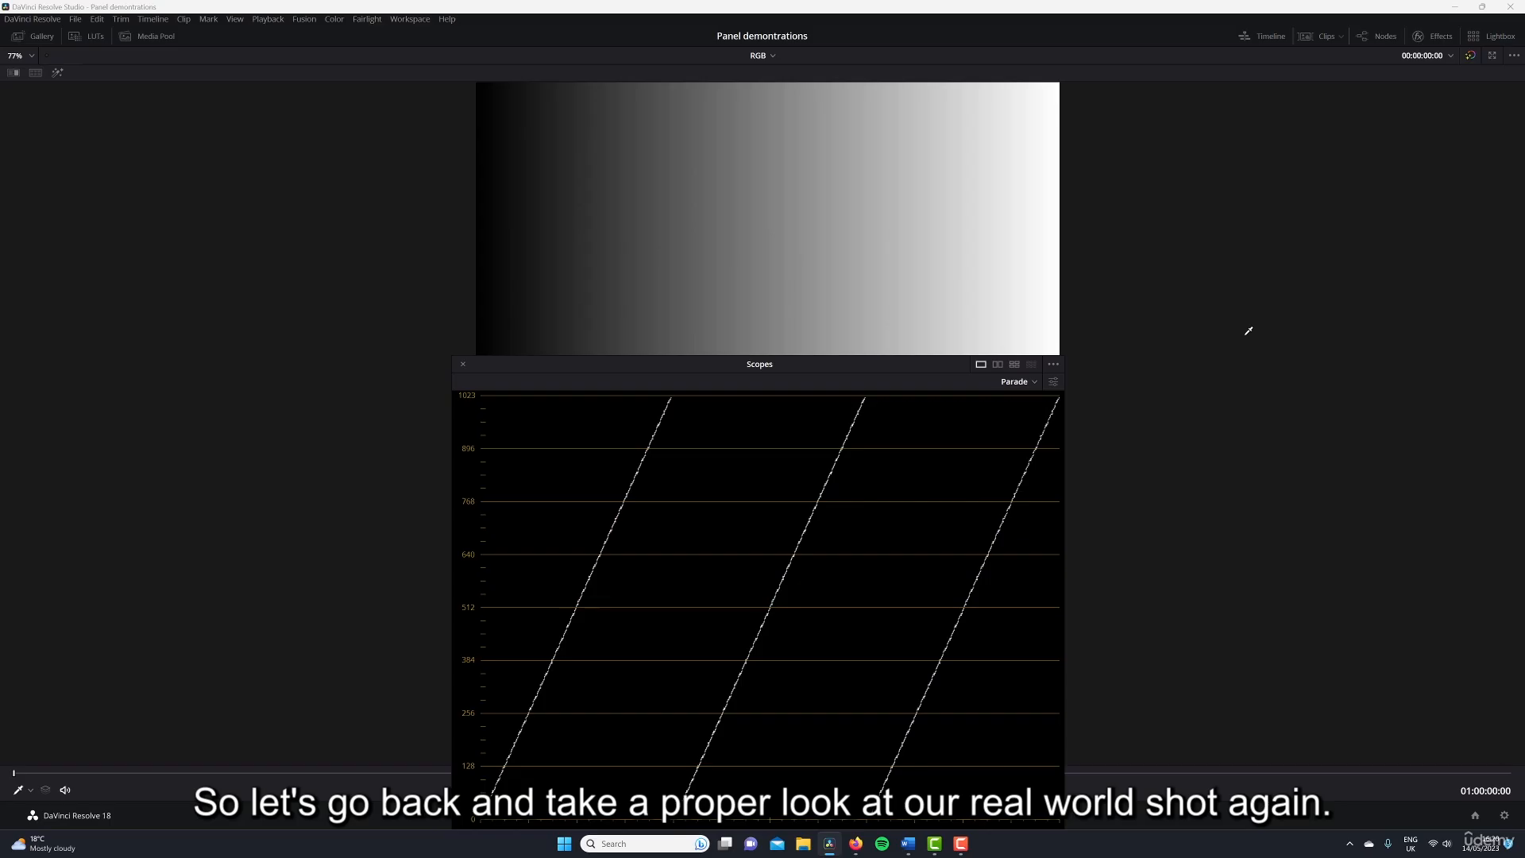
key(Down)
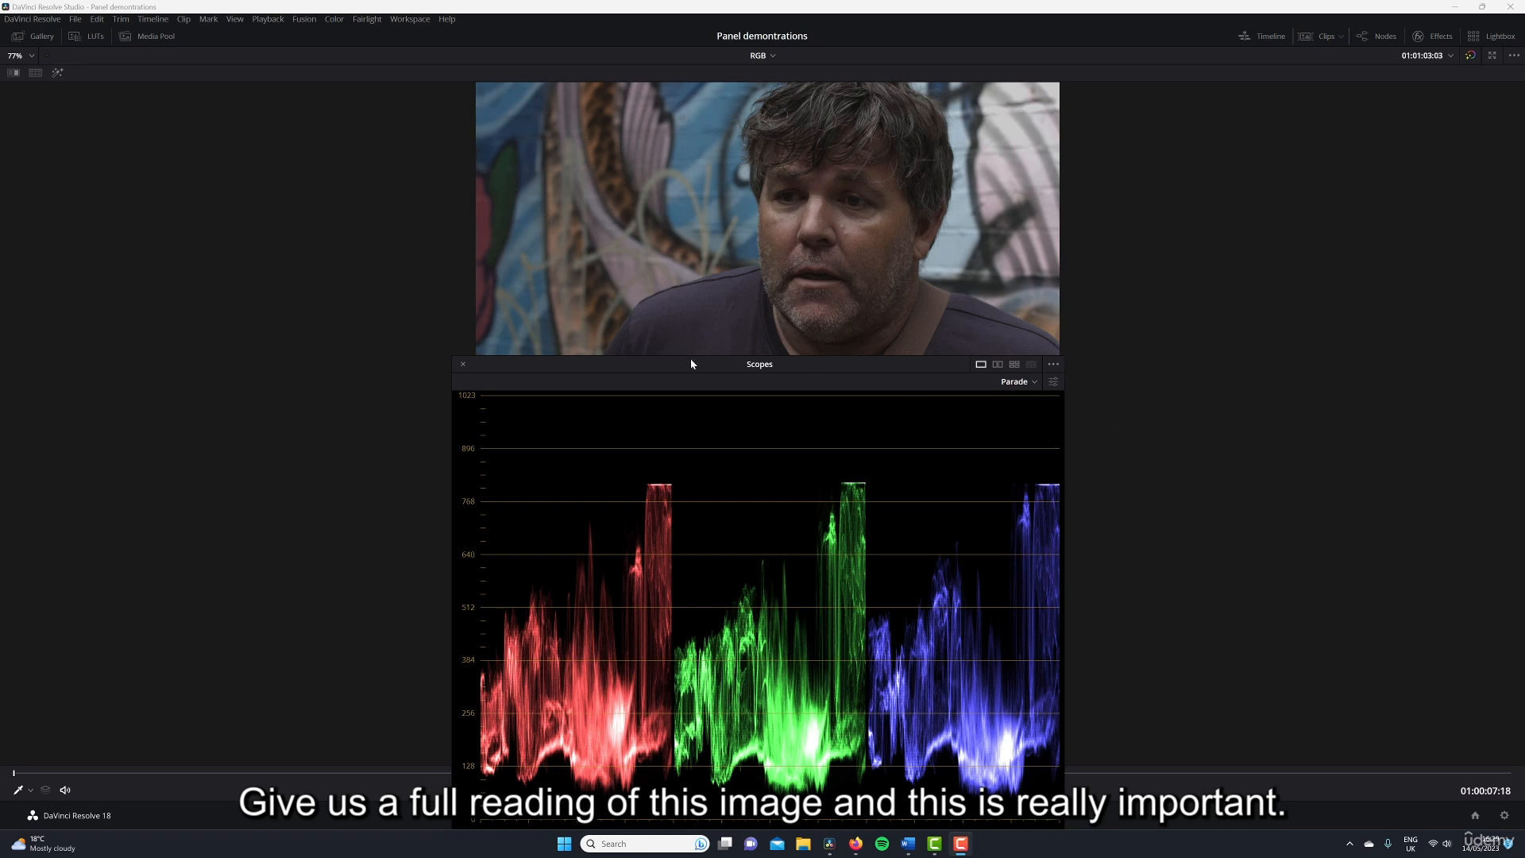
Step: Close the floating scopes window, restore the standard layout, and fit clip 05 in the viewer at 66% zoom
click(464, 366)
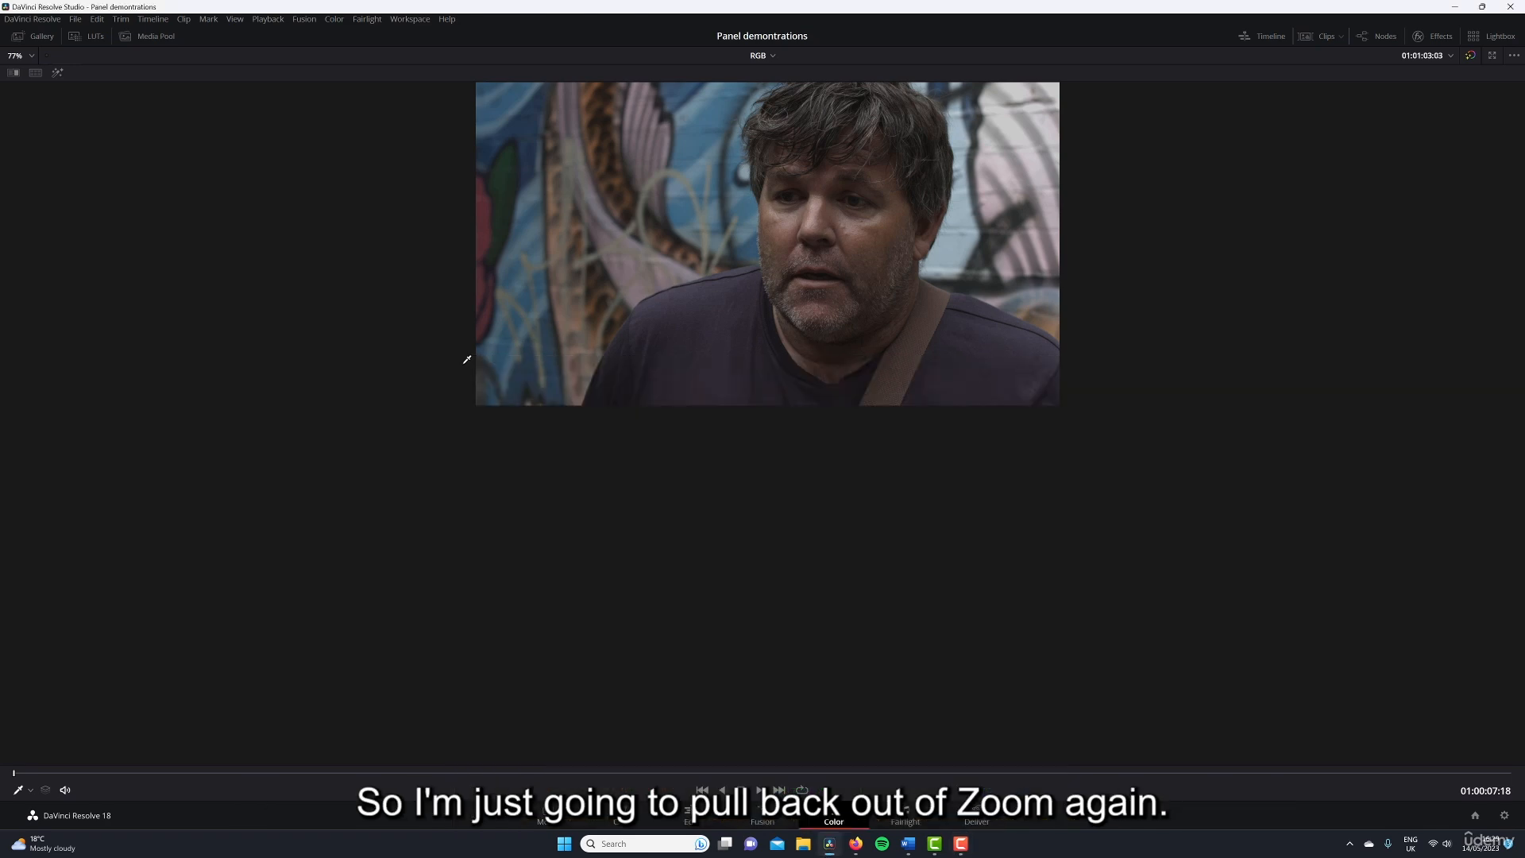
key(alt+f)
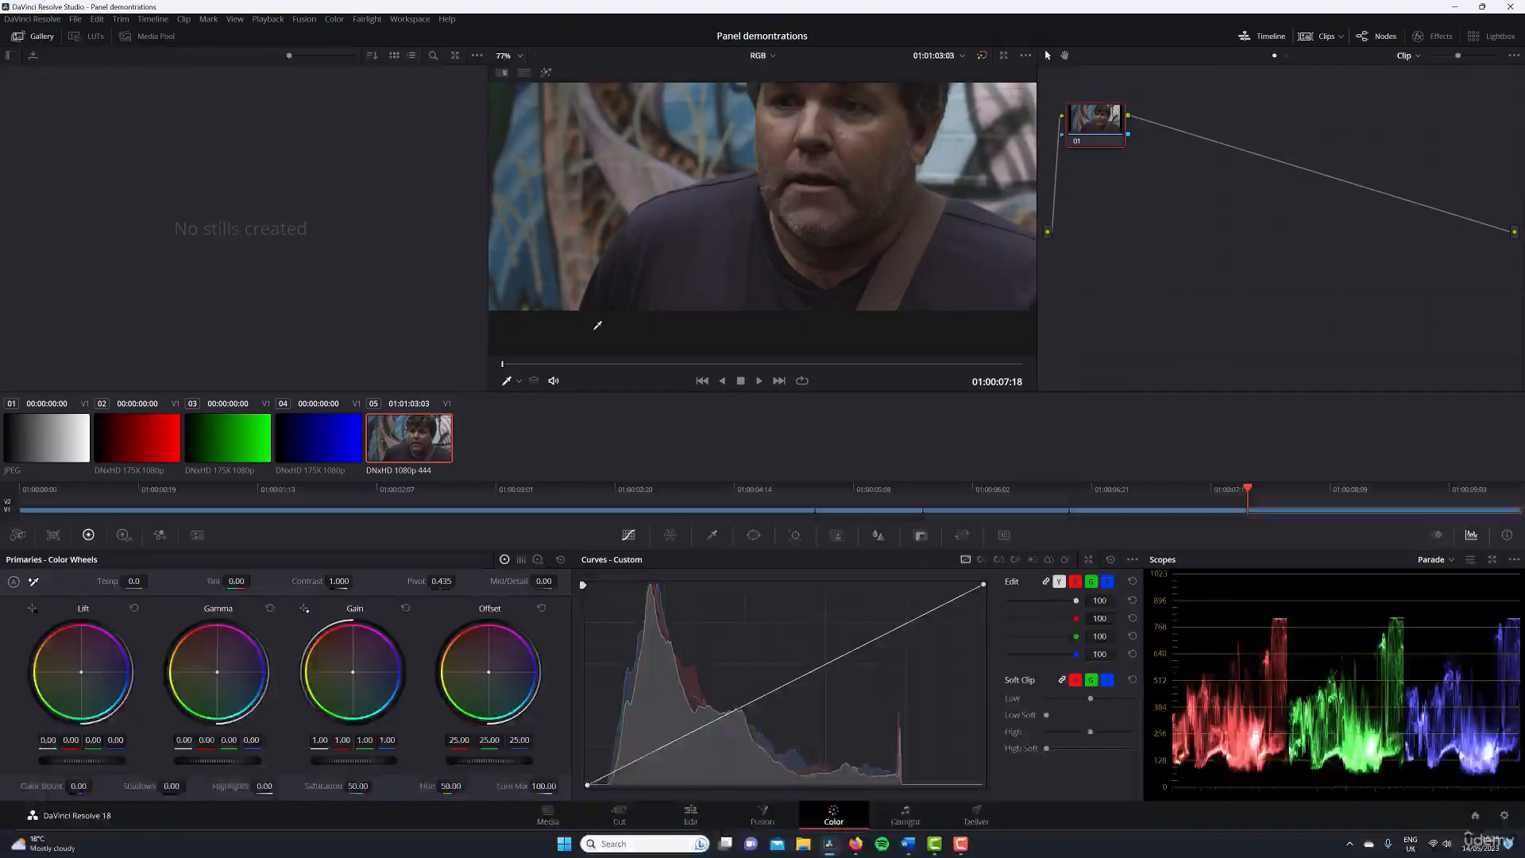
scroll(748, 230, down, 2)
drag(837, 197, 852, 251)
scroll(830, 279, down, 1)
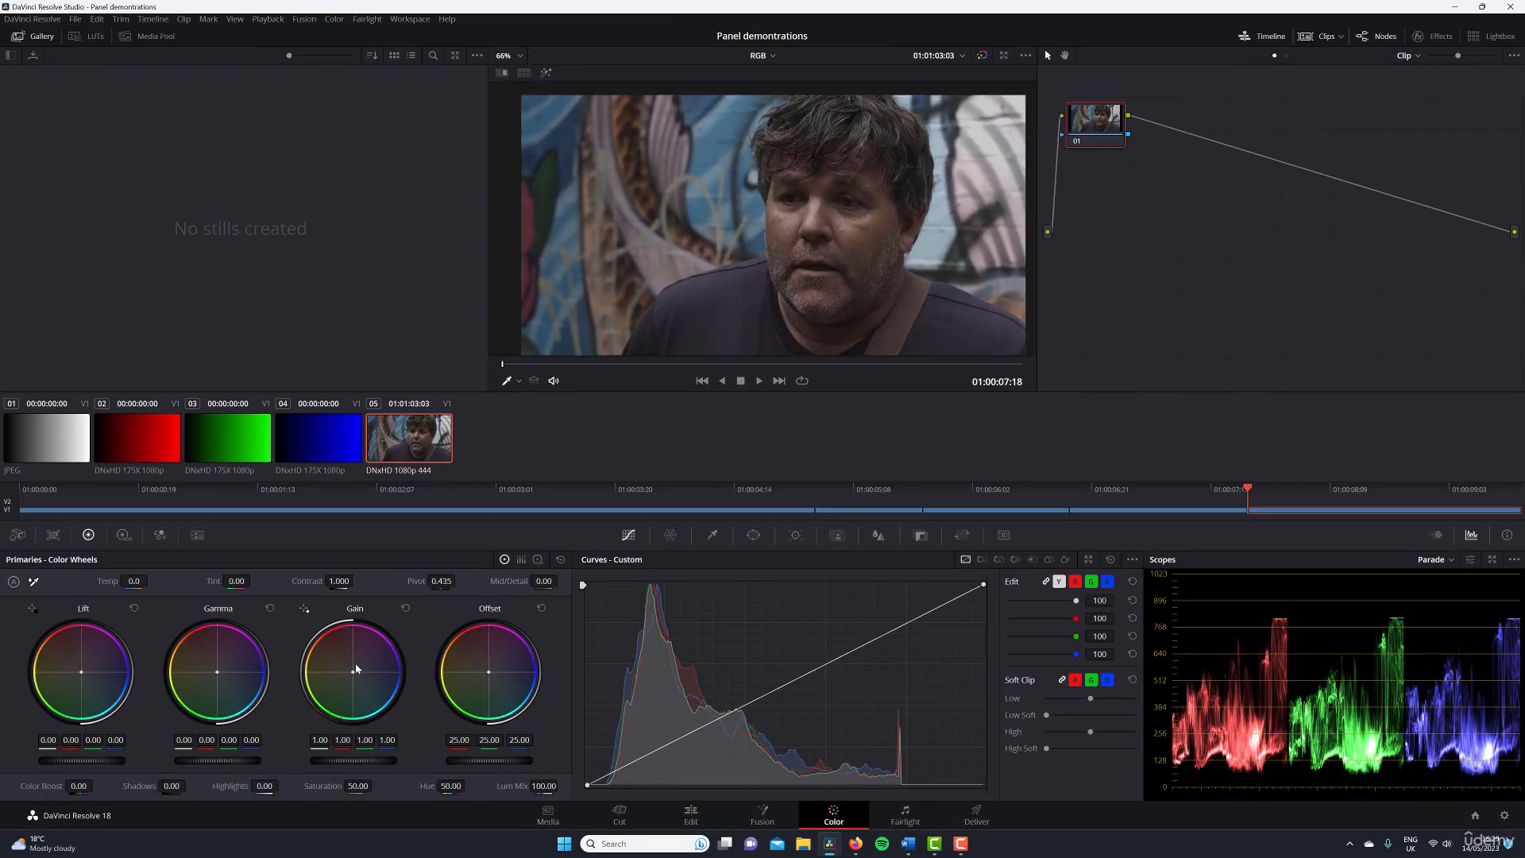
Step: Try a blue and then a magenta color cast on clip 05 with the Gain wheel, resetting Gain after each
drag(353, 672, 355, 675)
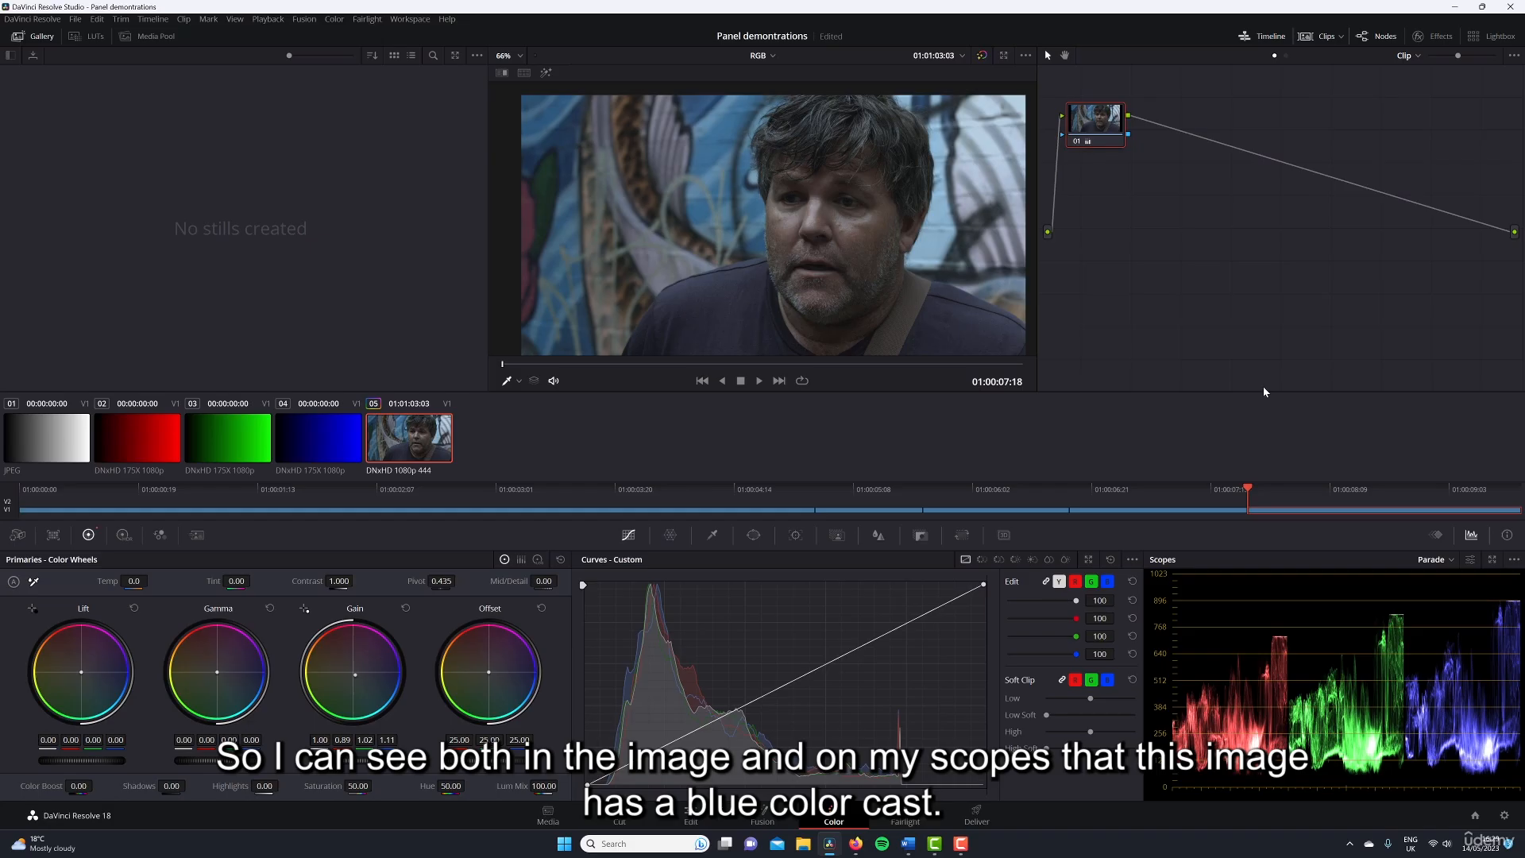
click(405, 608)
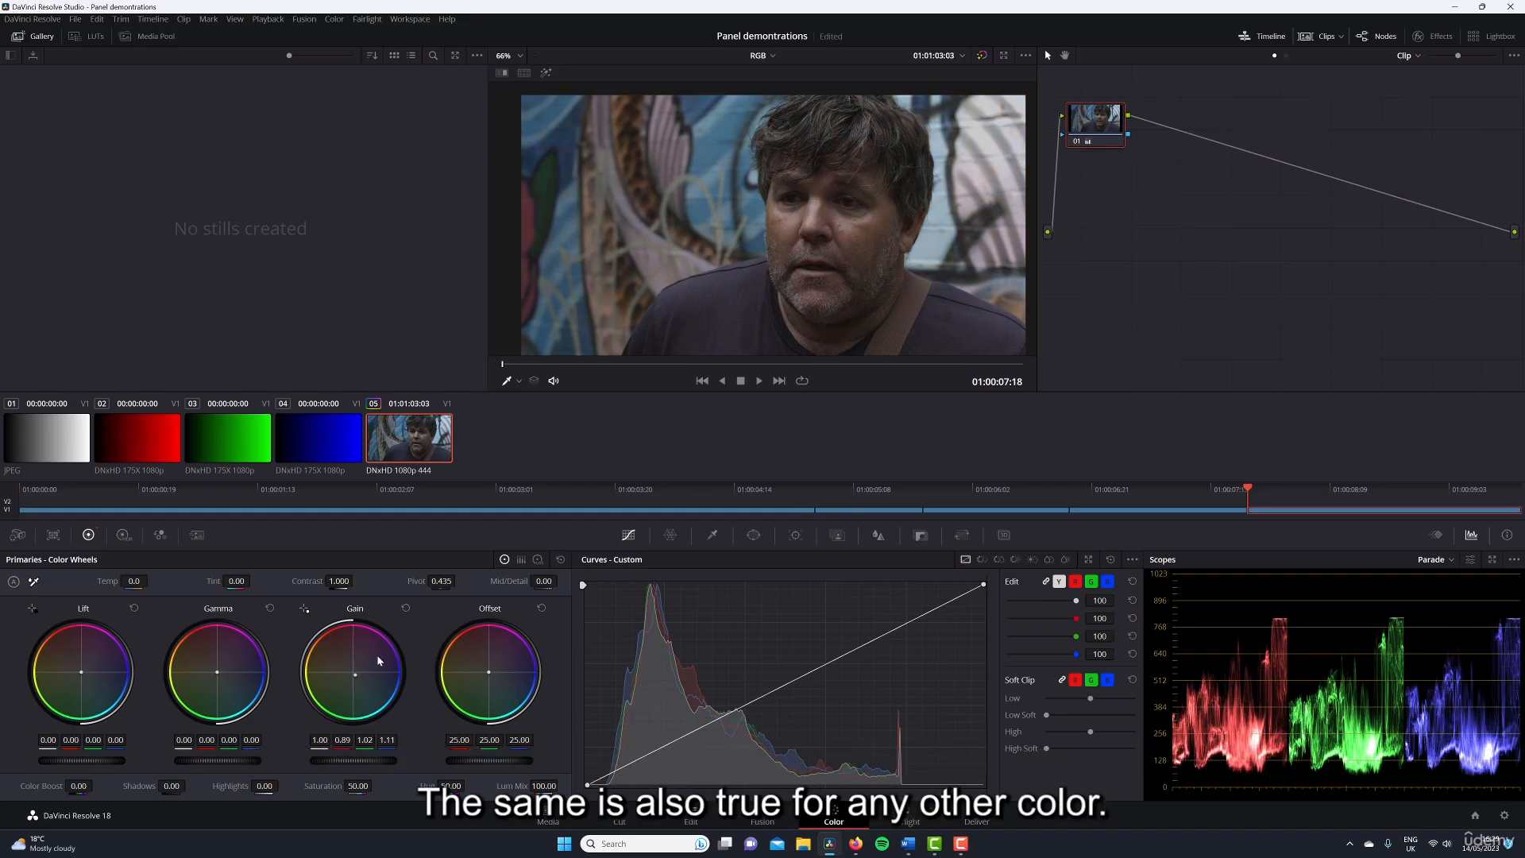
drag(352, 672, 357, 675)
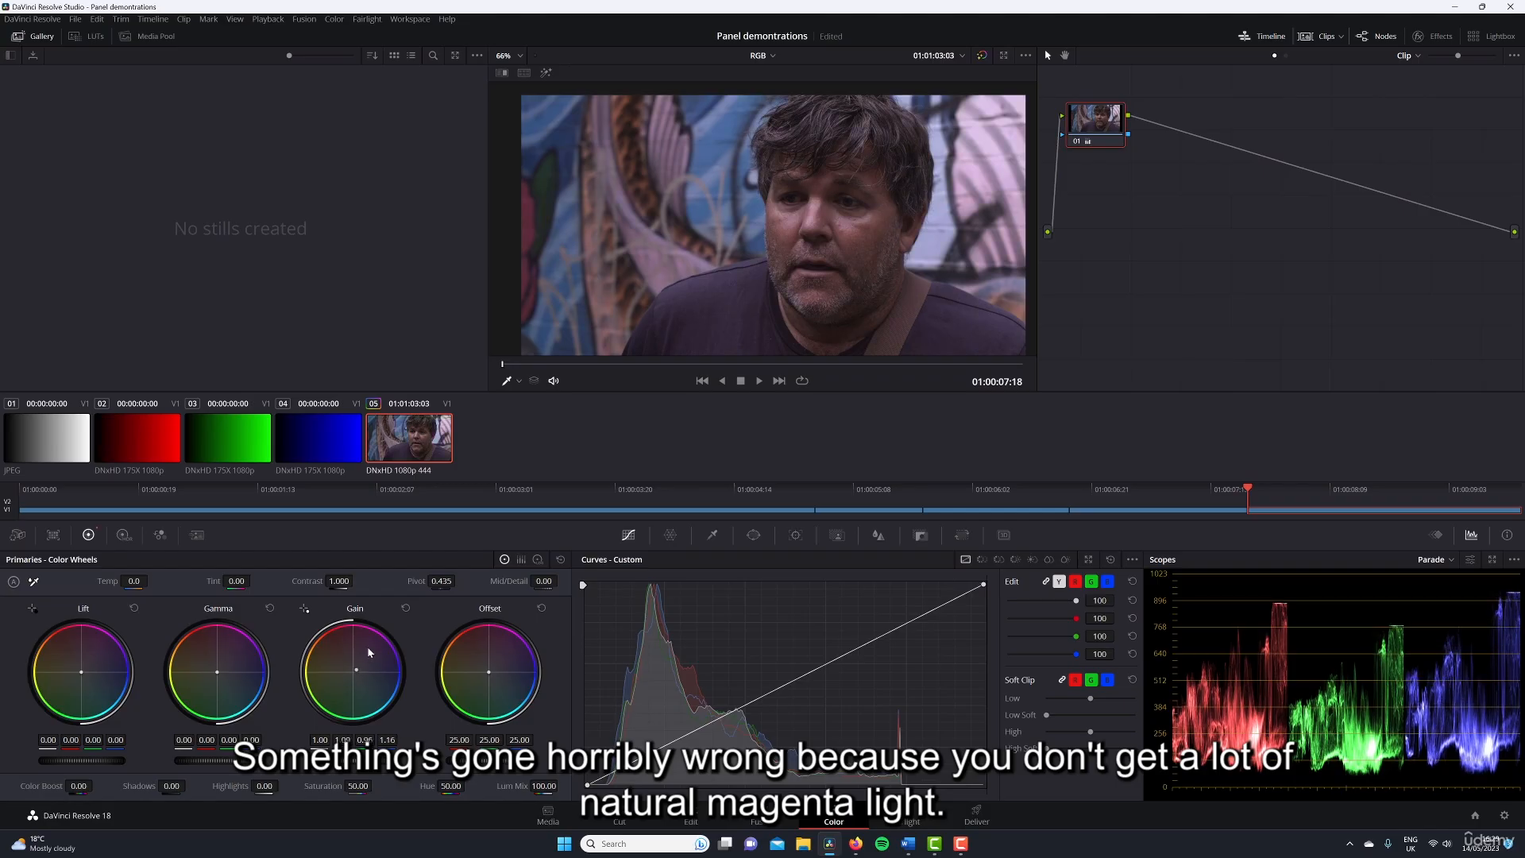
click(404, 609)
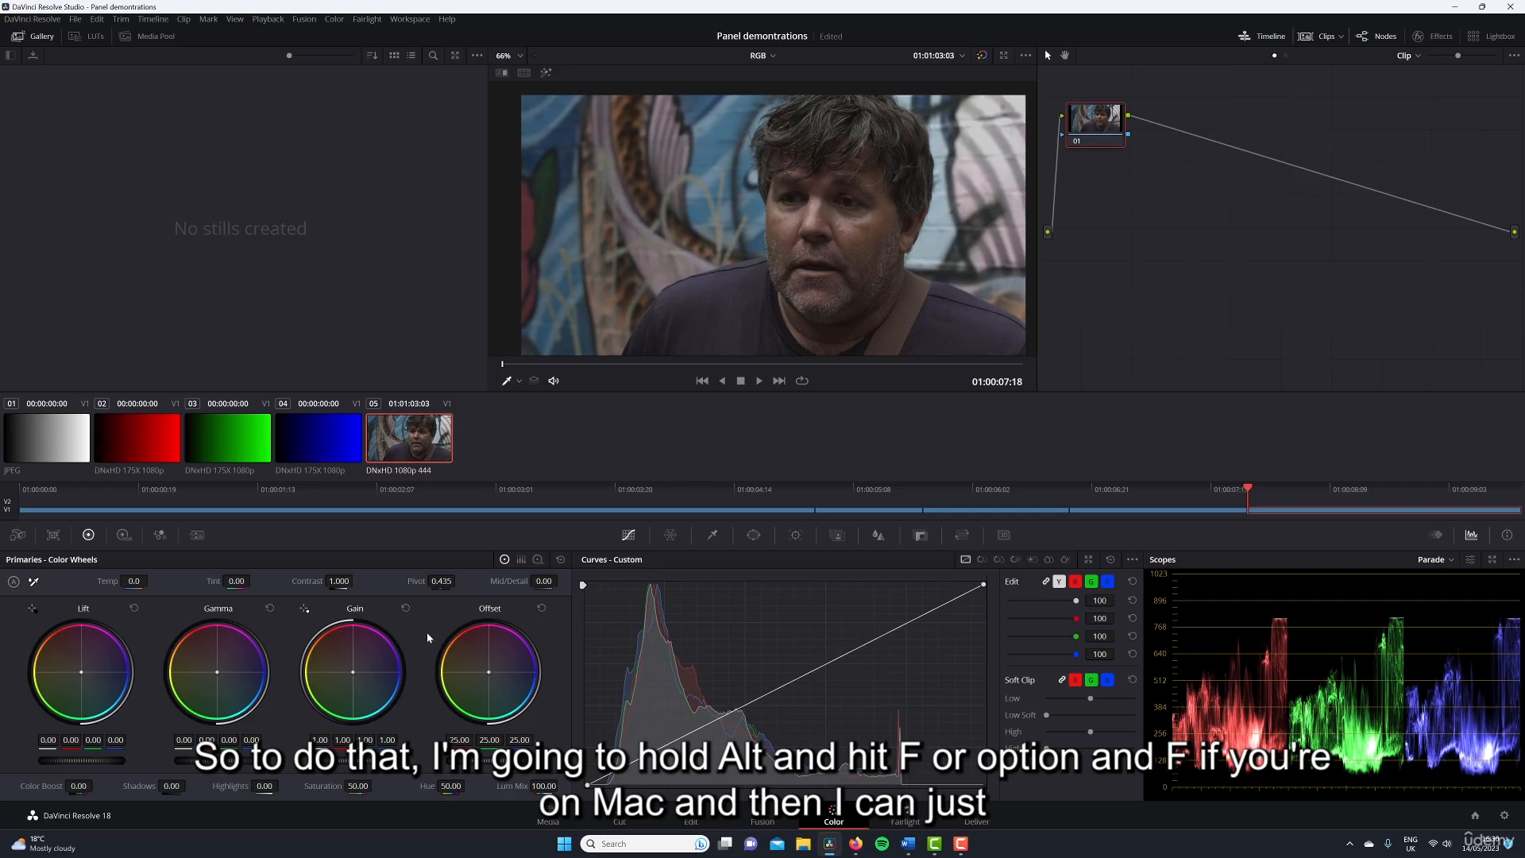
Step: Expand the viewer over the upper workspace and set the man's shot to 89% zoom beside the parade
key(alt+f)
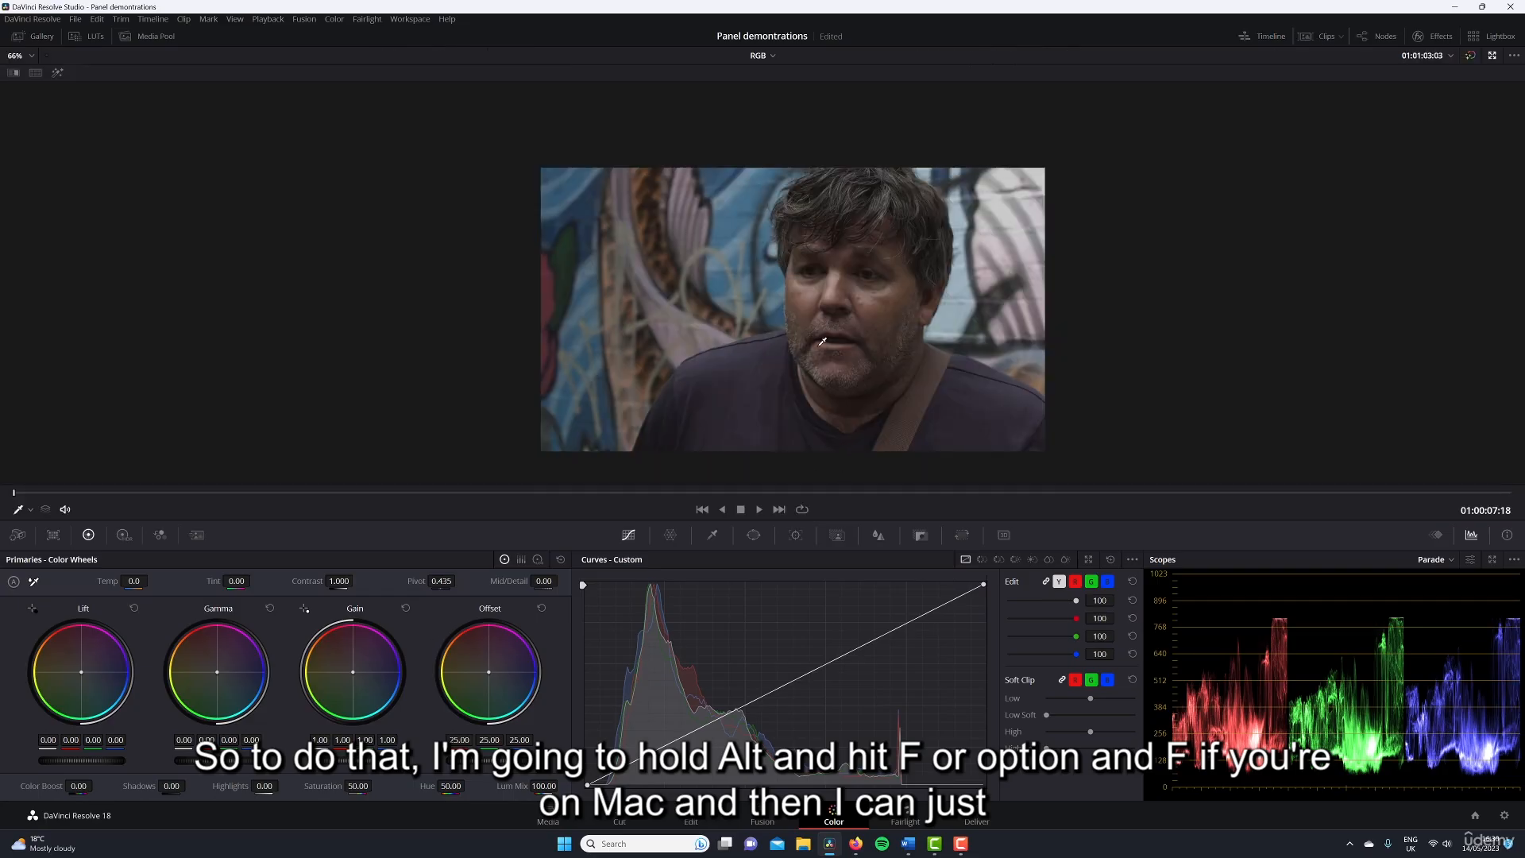
scroll(823, 341, up, 2)
scroll(814, 295, up, 2)
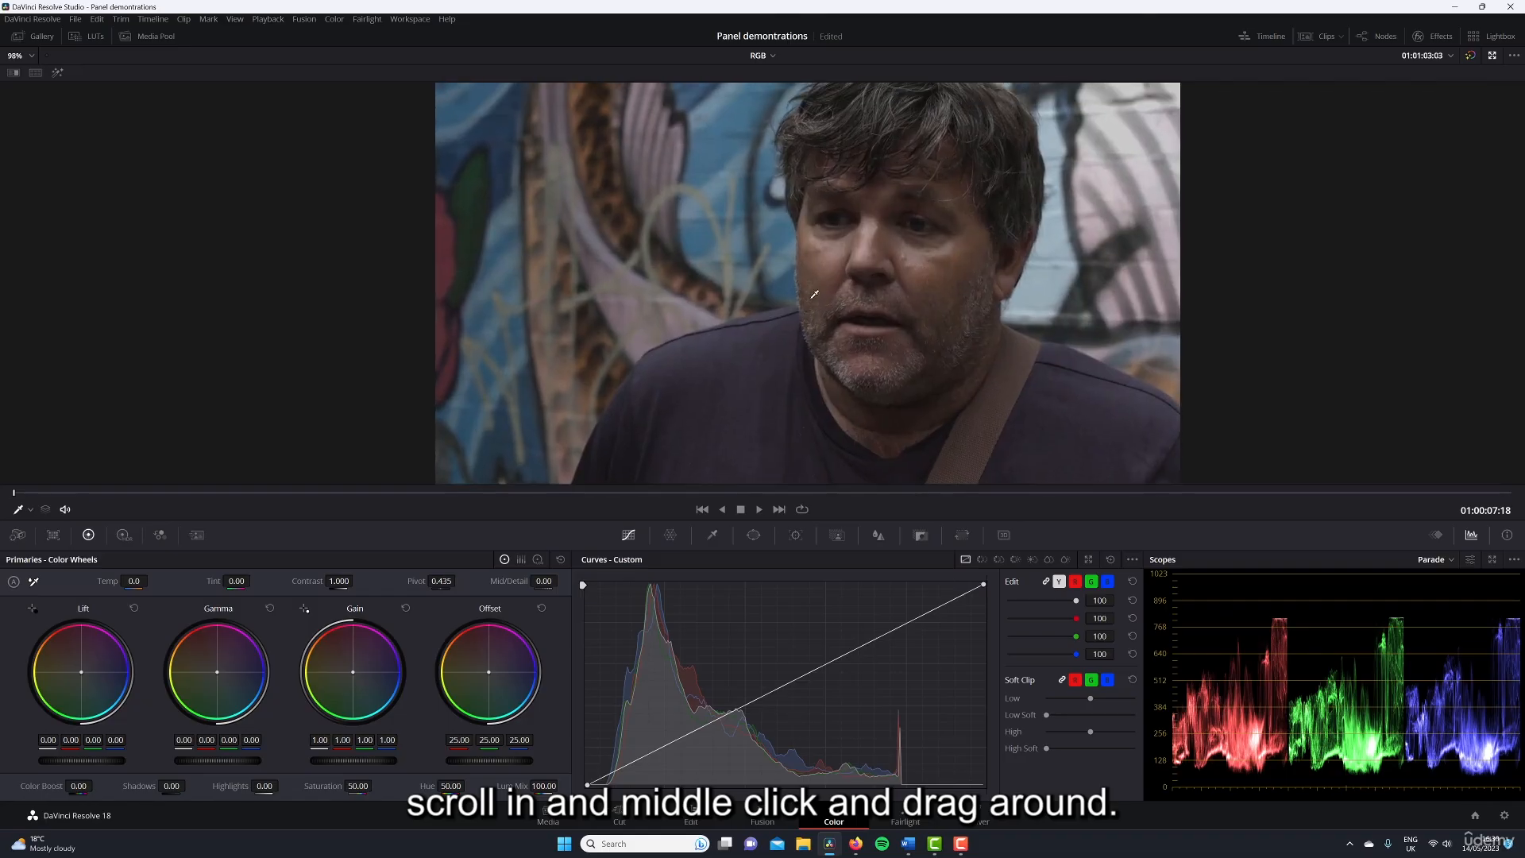
scroll(814, 295, down, 2)
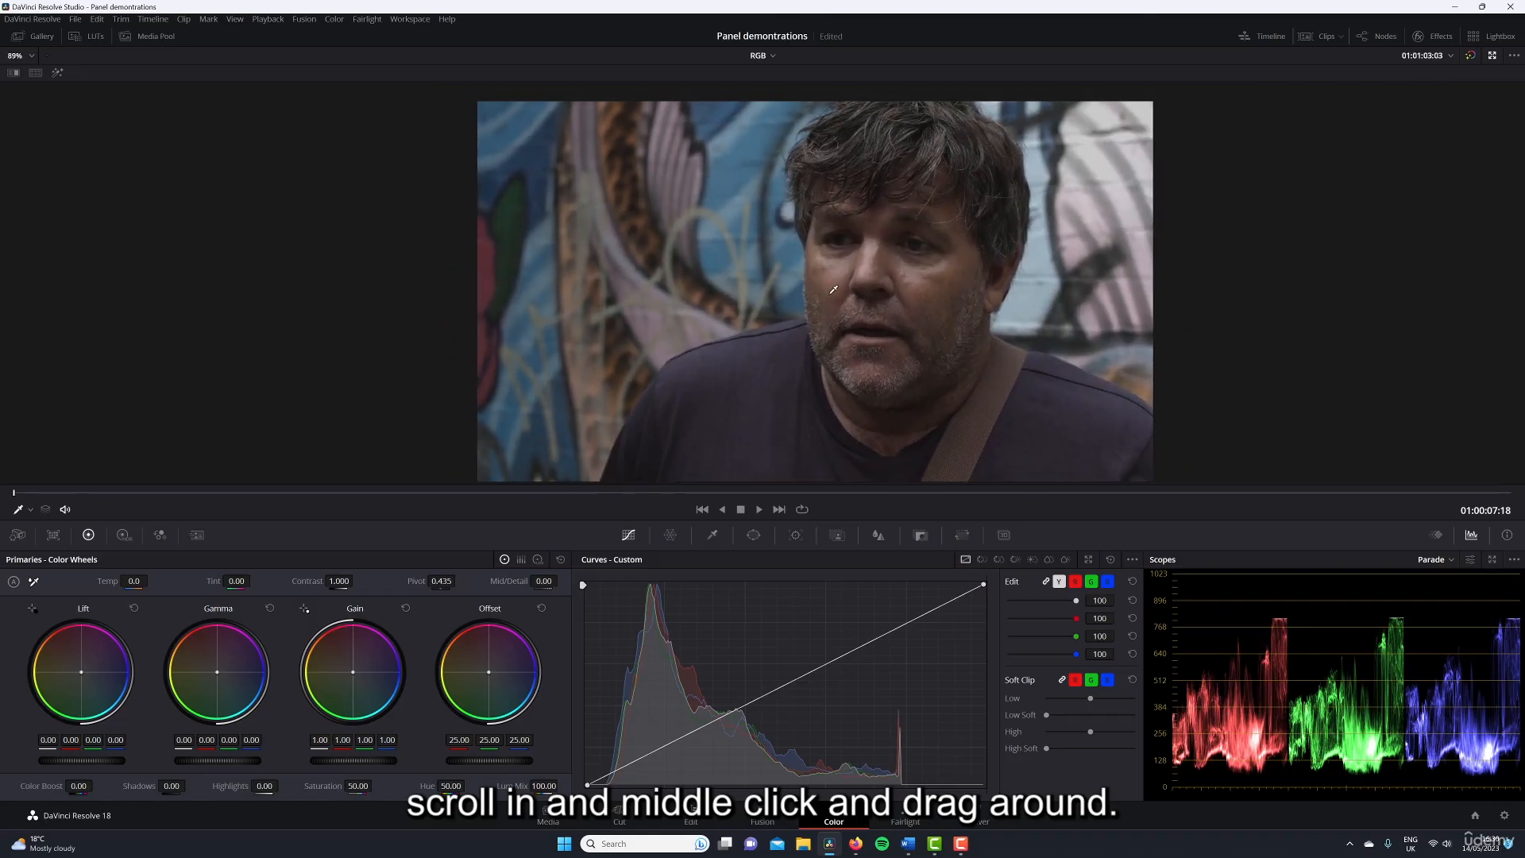
drag(833, 290, 831, 296)
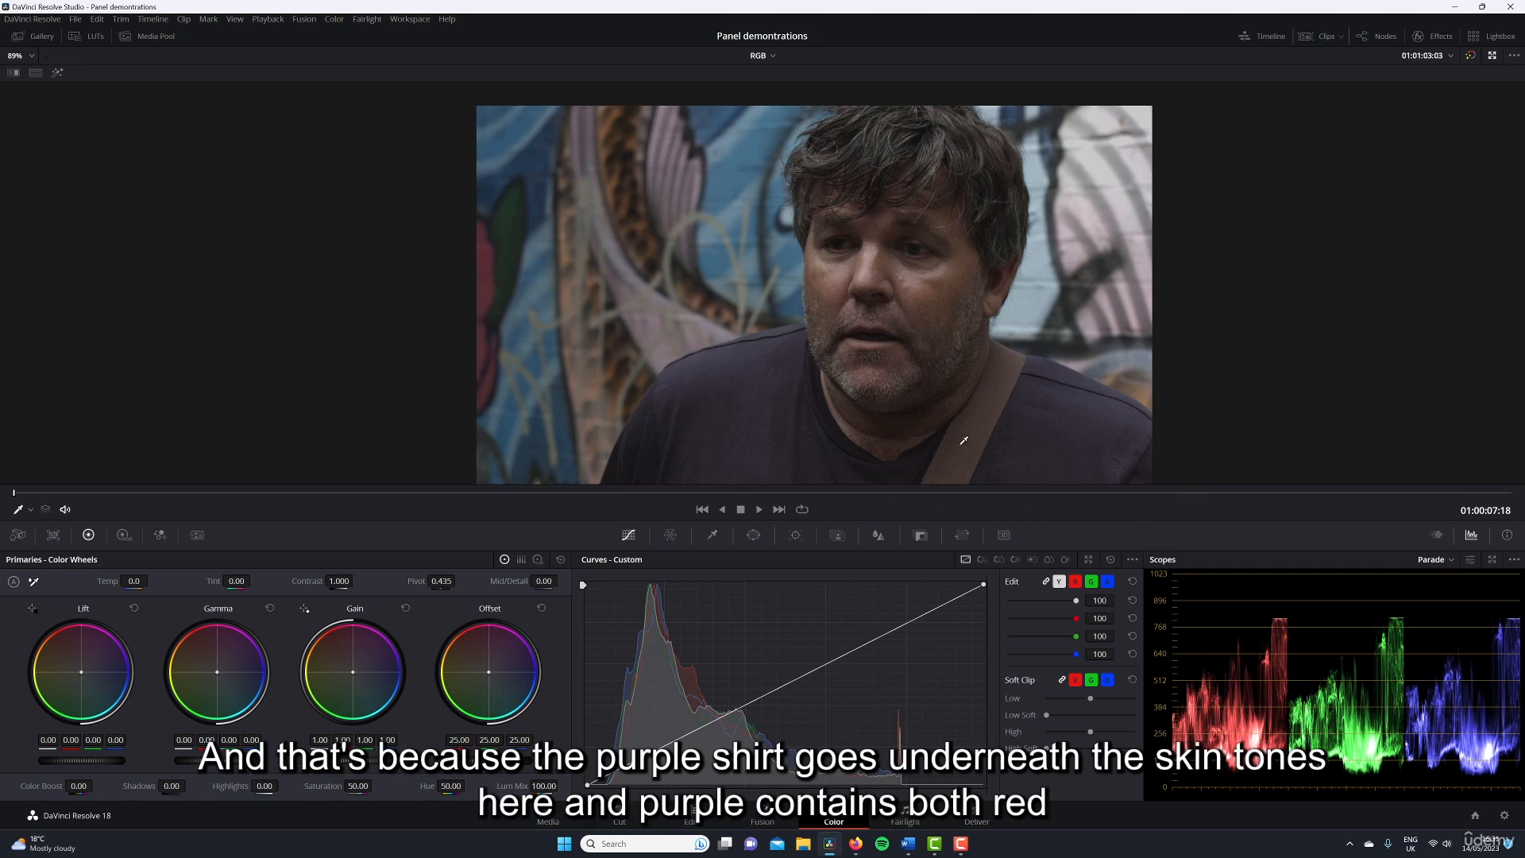
Step: Add a circular power window, shape it into an ellipse around the man's face rotated about 7 degrees, and highlight the isolated area
click(752, 535)
click(600, 646)
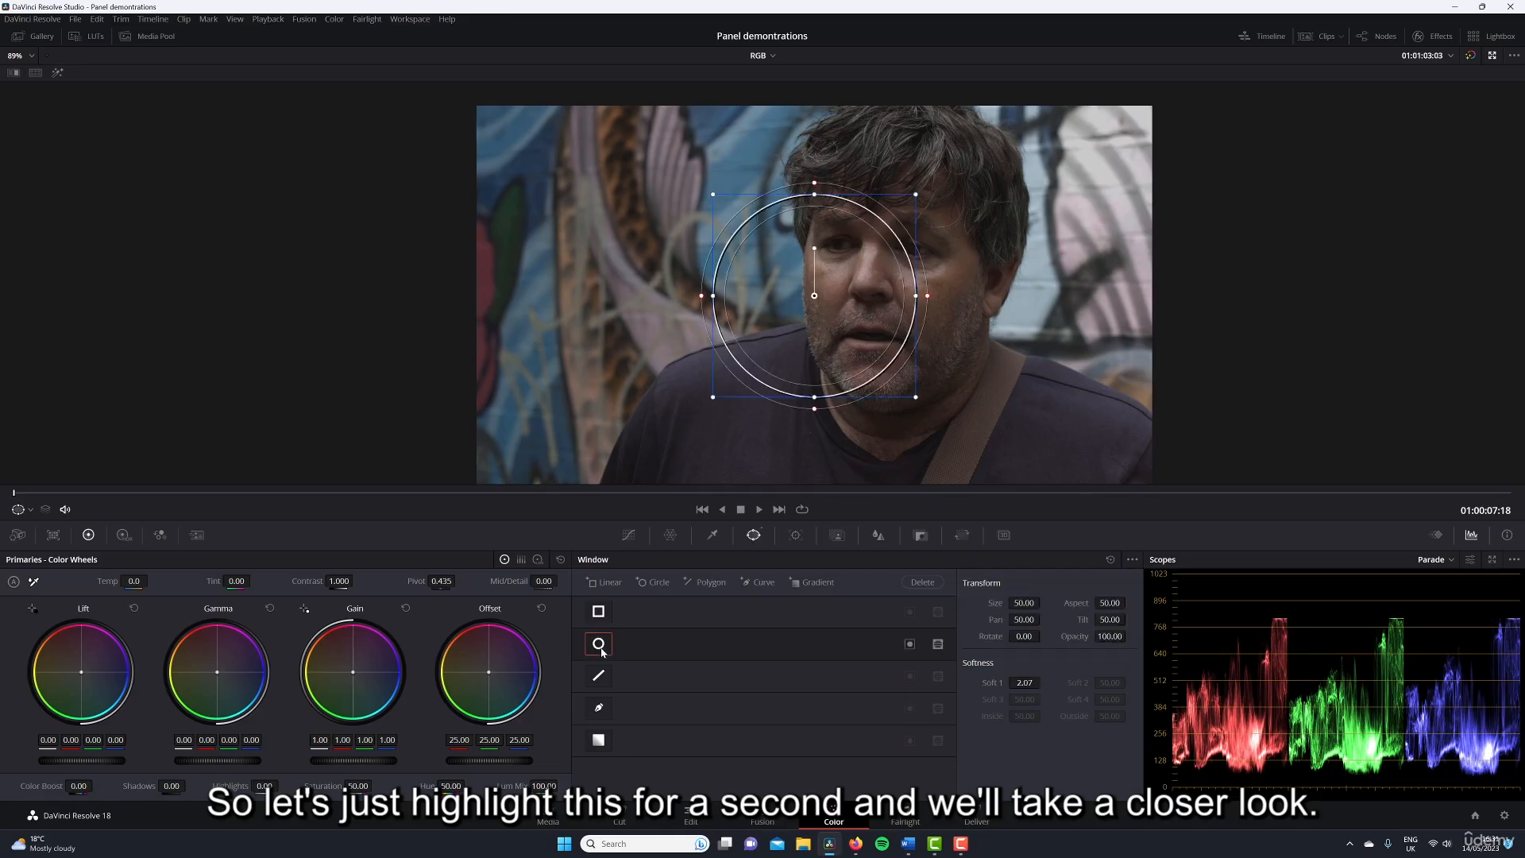
drag(796, 397, 884, 266)
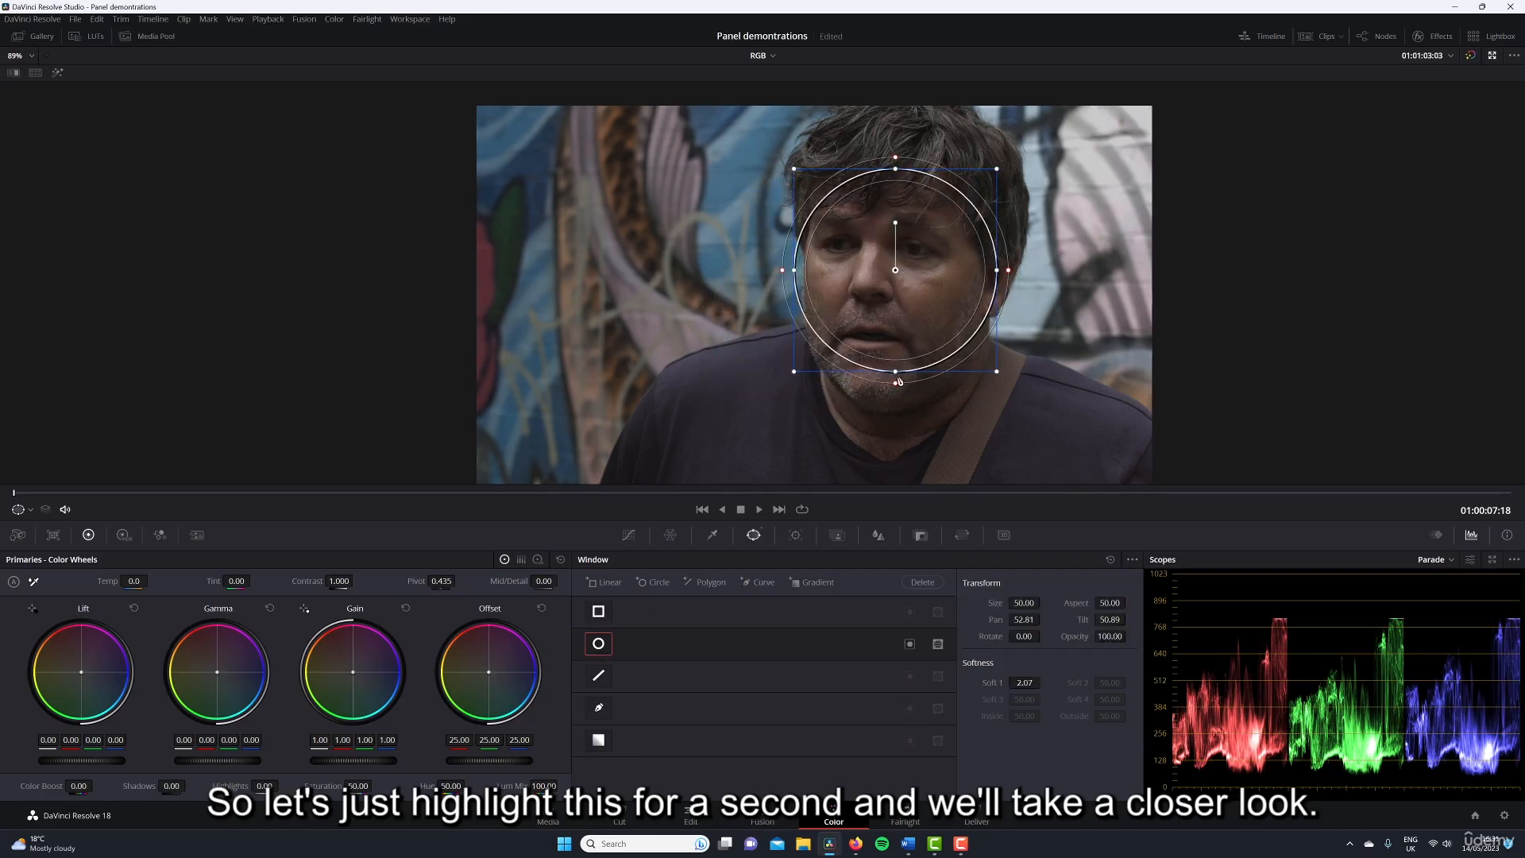
drag(898, 381, 896, 415)
drag(794, 271, 809, 271)
drag(894, 210, 902, 211)
drag(893, 269, 895, 271)
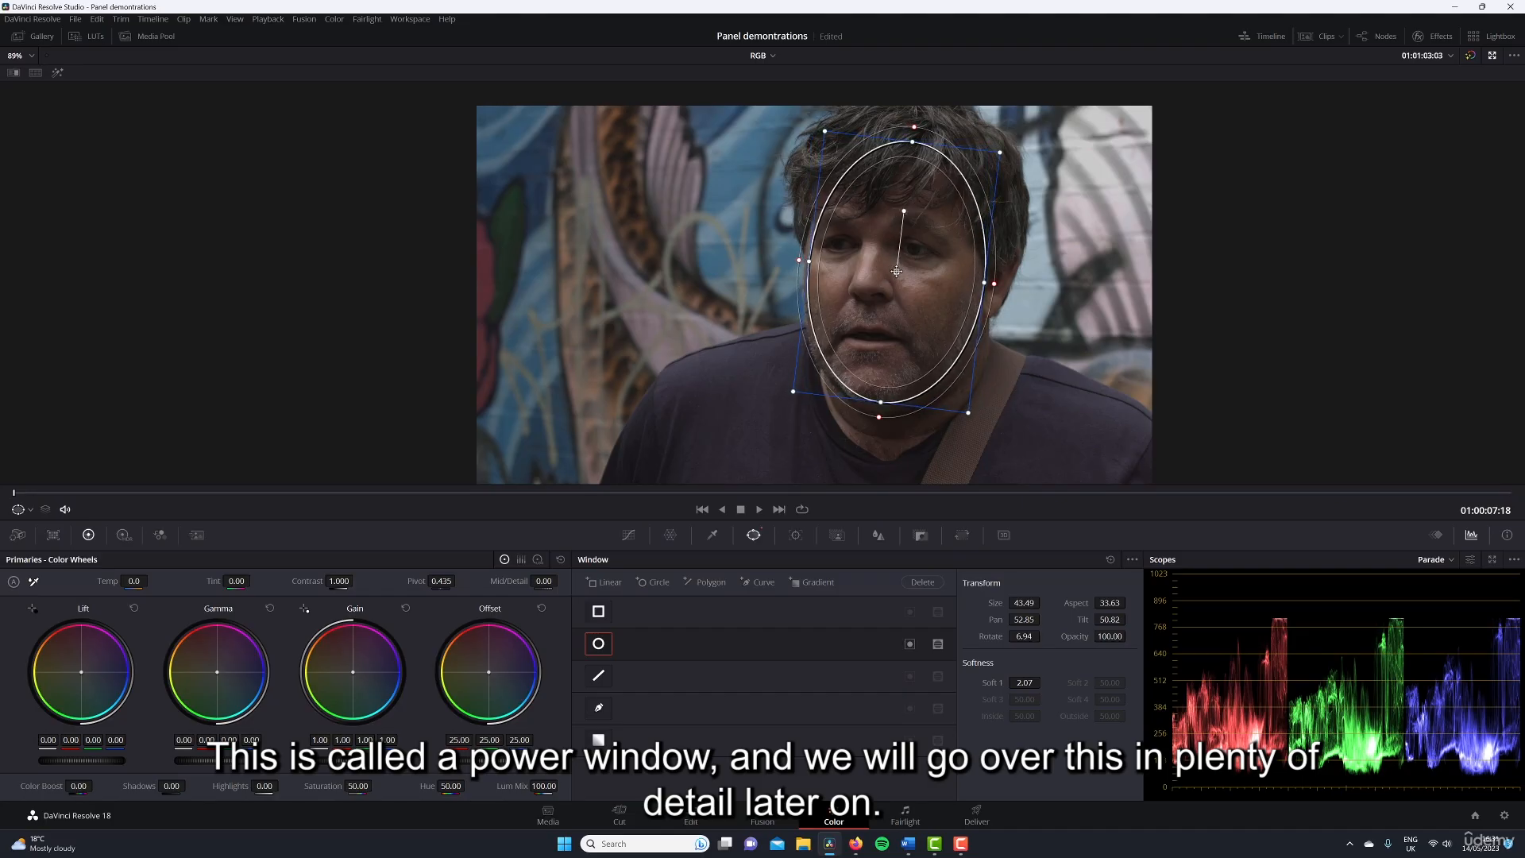
click(59, 73)
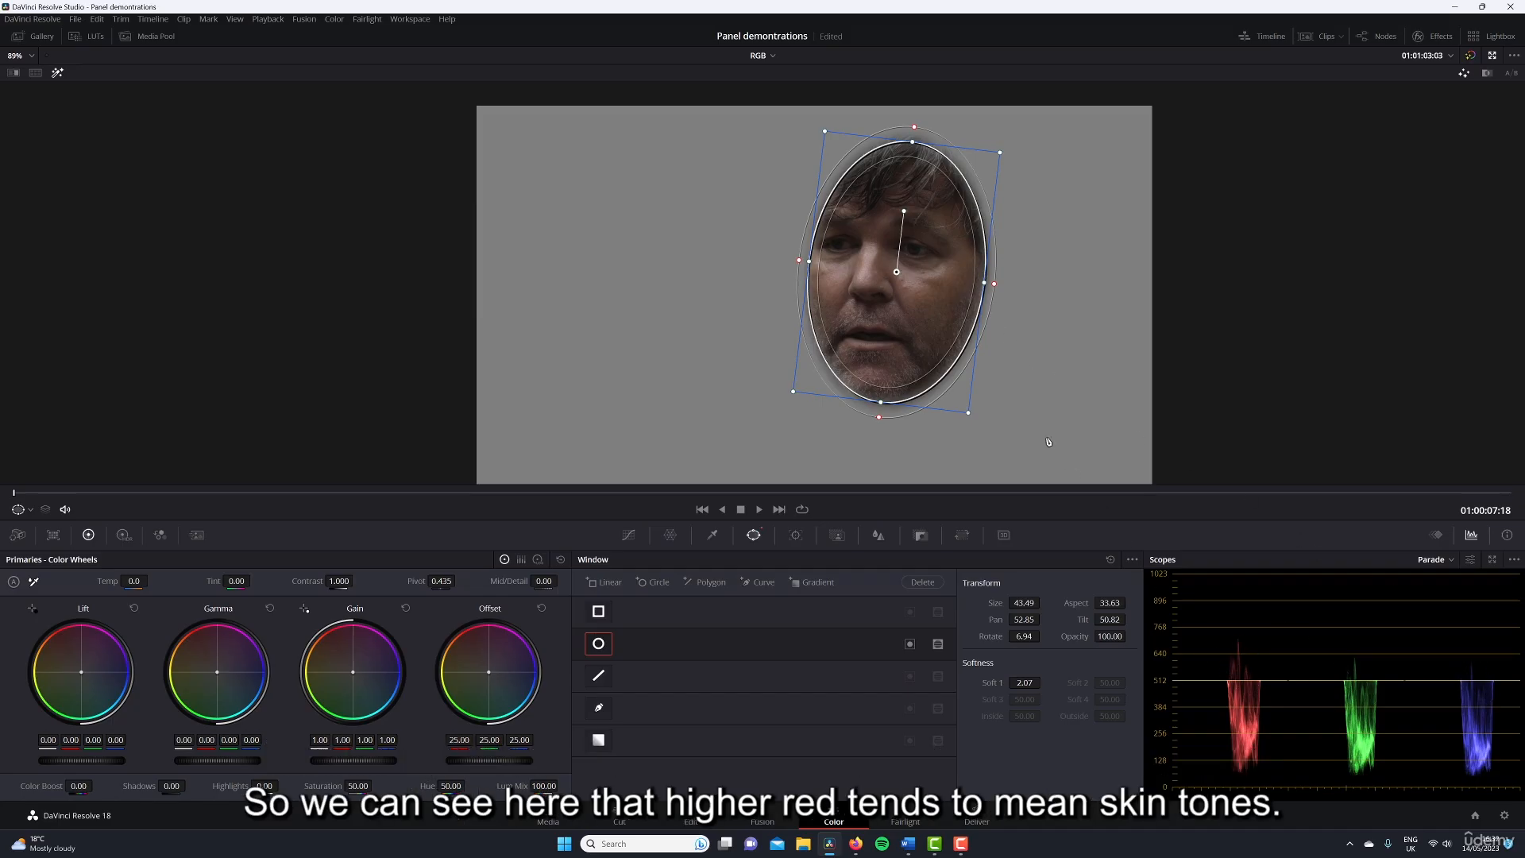
Step: Turn off the highlight, shrink the window onto the blue mural patch beside the man's head, and highlight that patch
click(57, 72)
drag(896, 271, 746, 208)
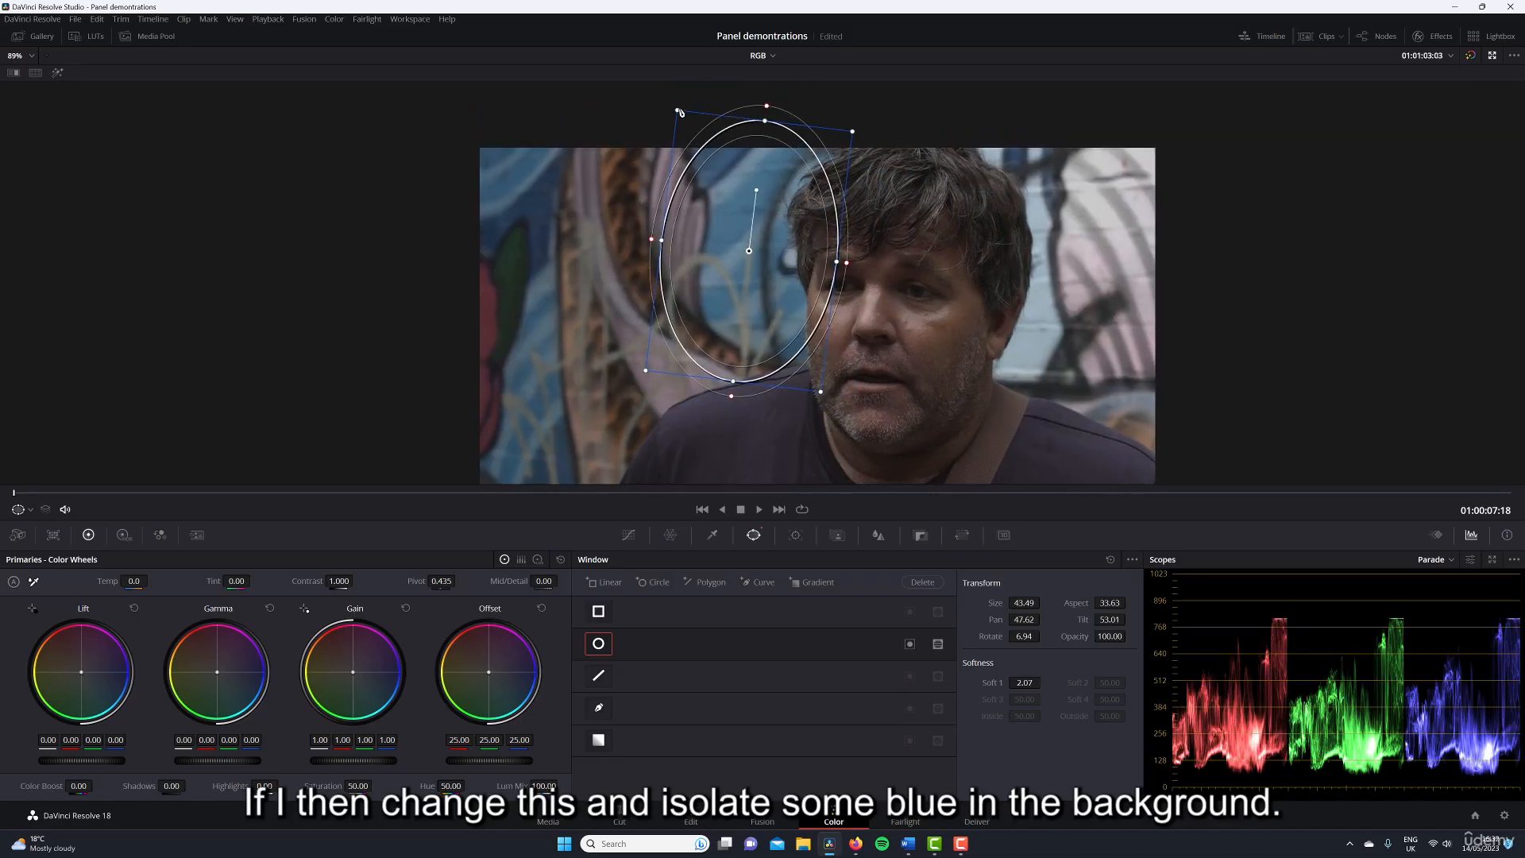
drag(680, 112, 720, 193)
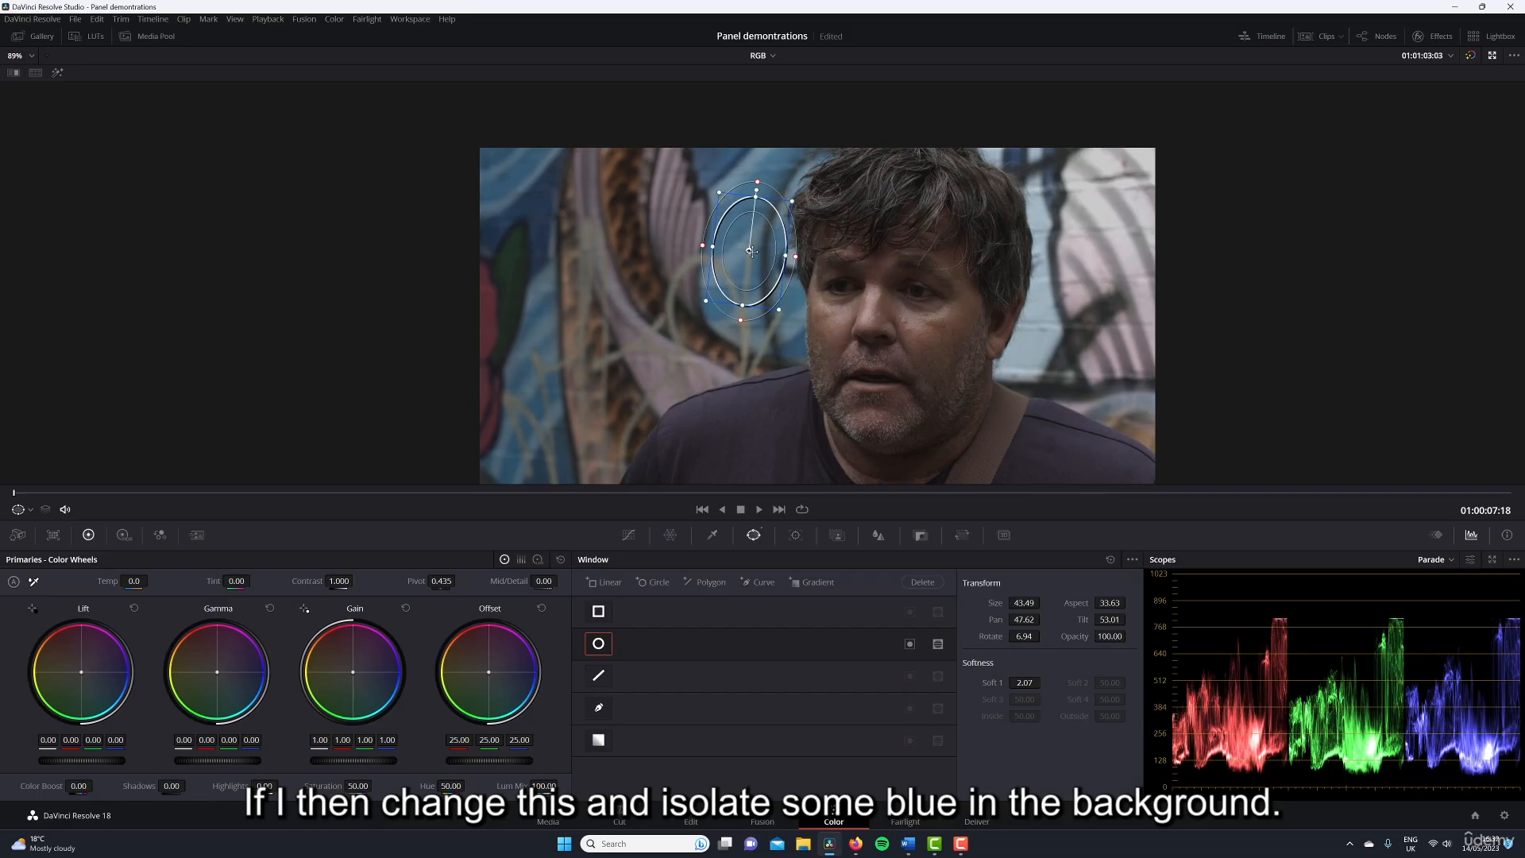
drag(750, 251, 749, 252)
drag(756, 190, 753, 190)
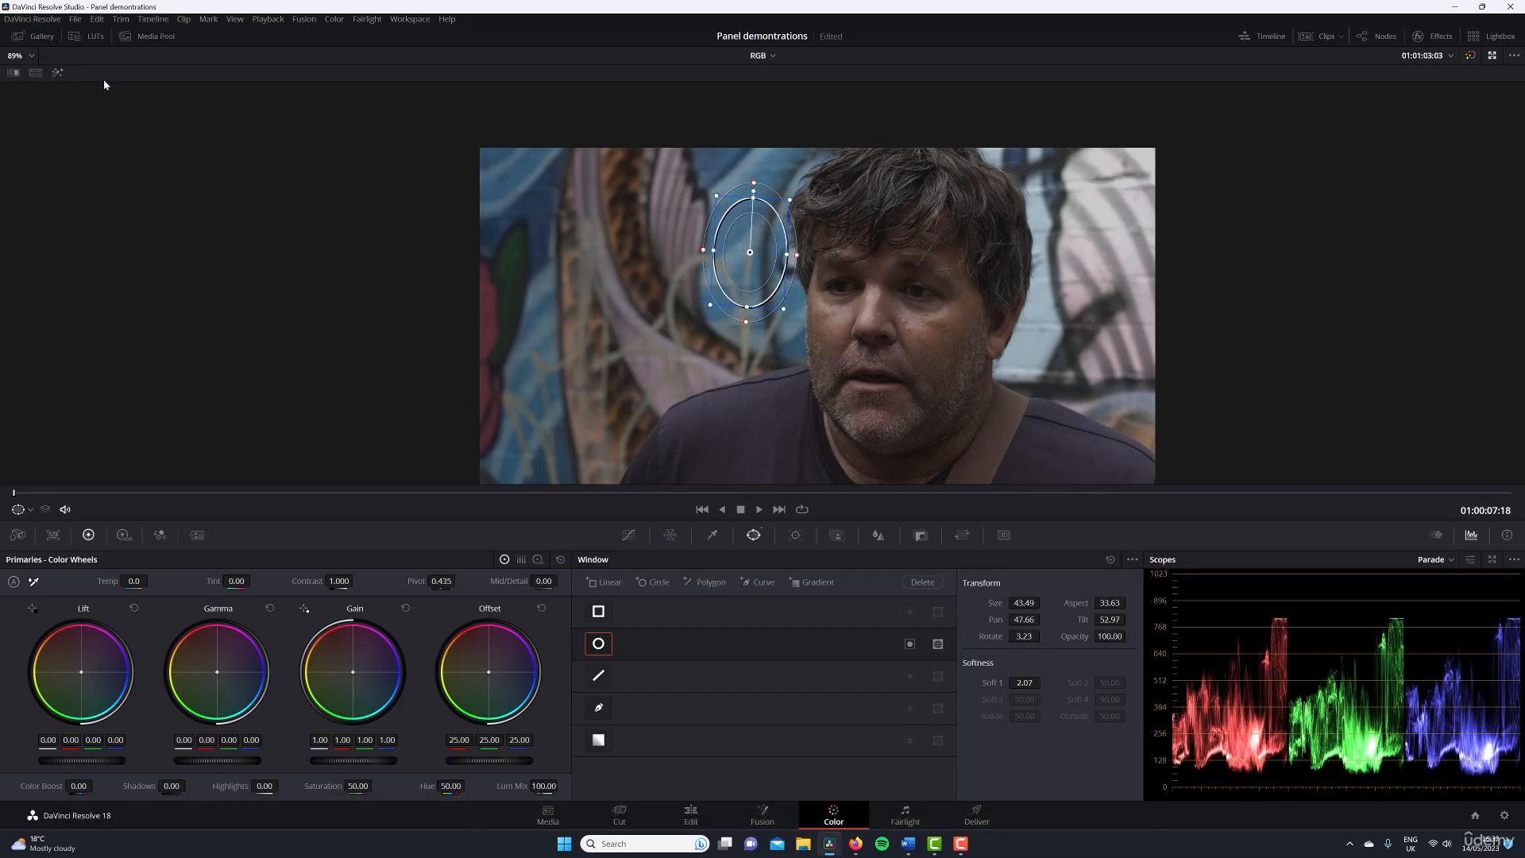
click(57, 73)
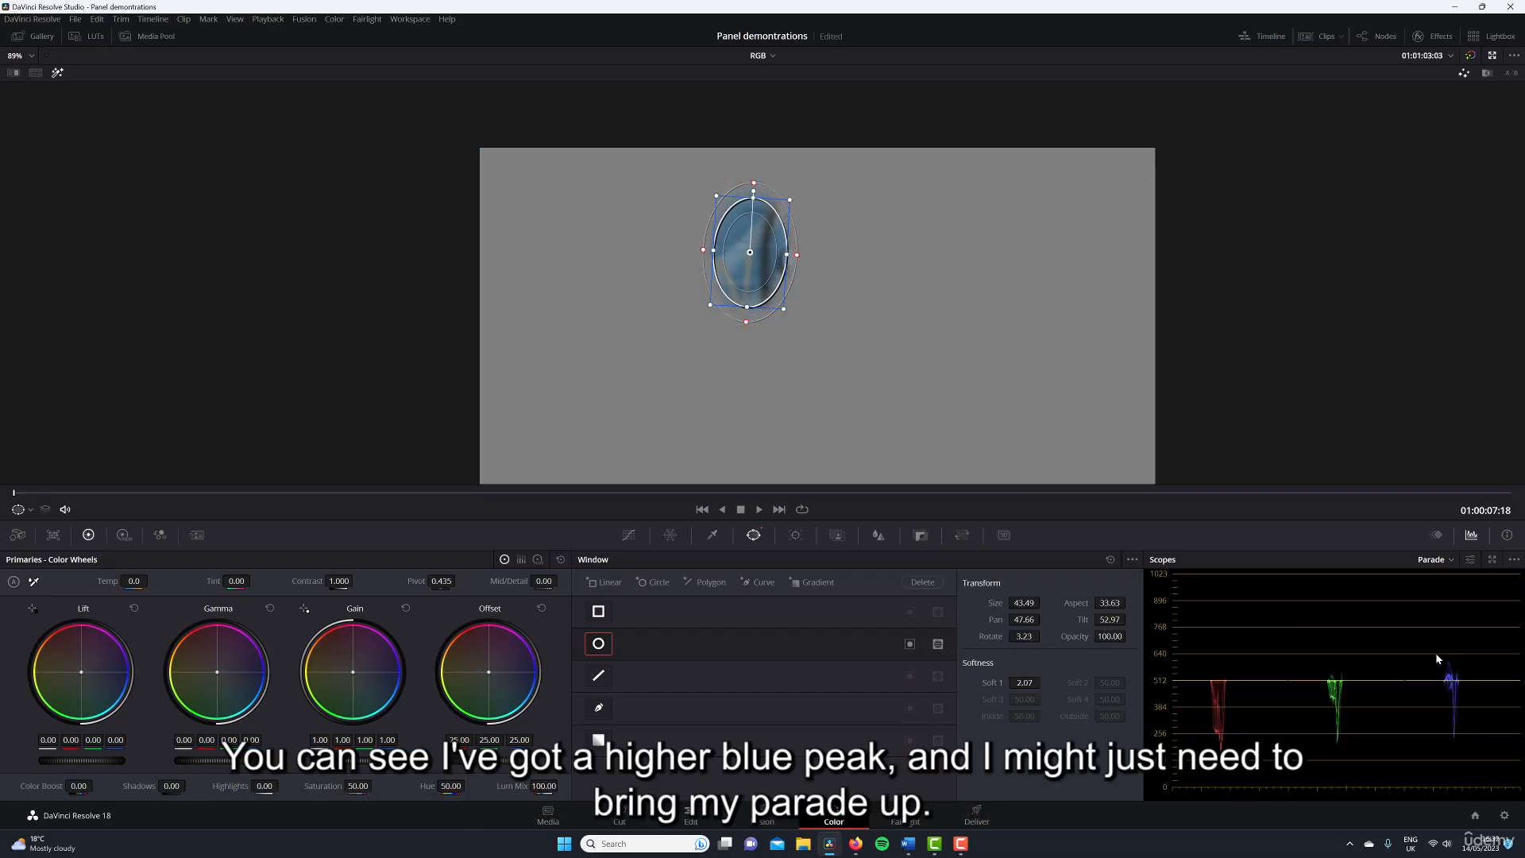
Step: Raise the brightness of the parade trace in the scope settings, keeping the Parade scope type
click(1470, 559)
drag(1450, 667, 1481, 671)
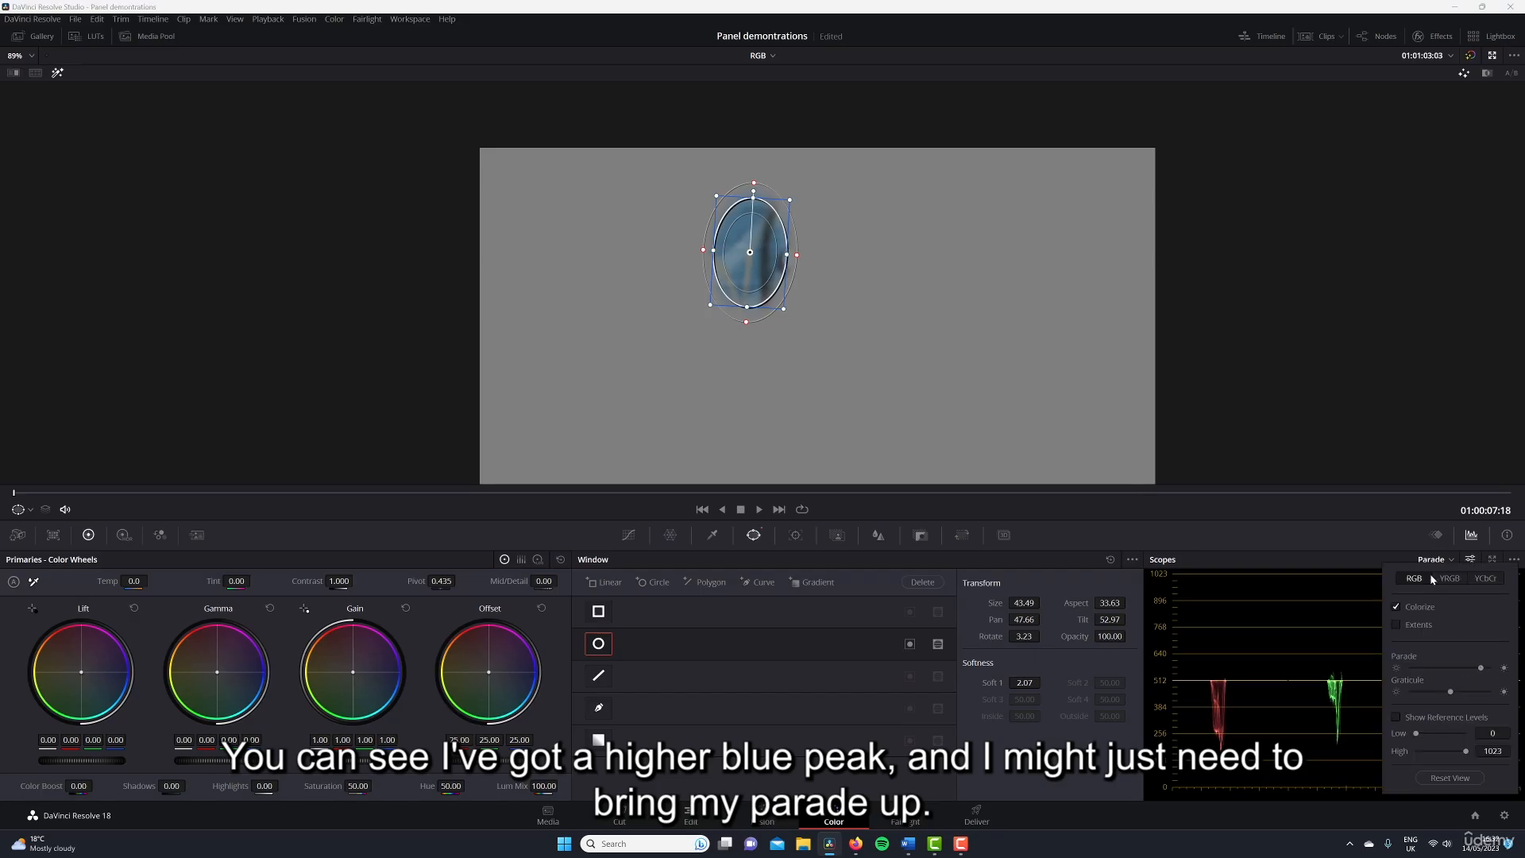
click(1451, 560)
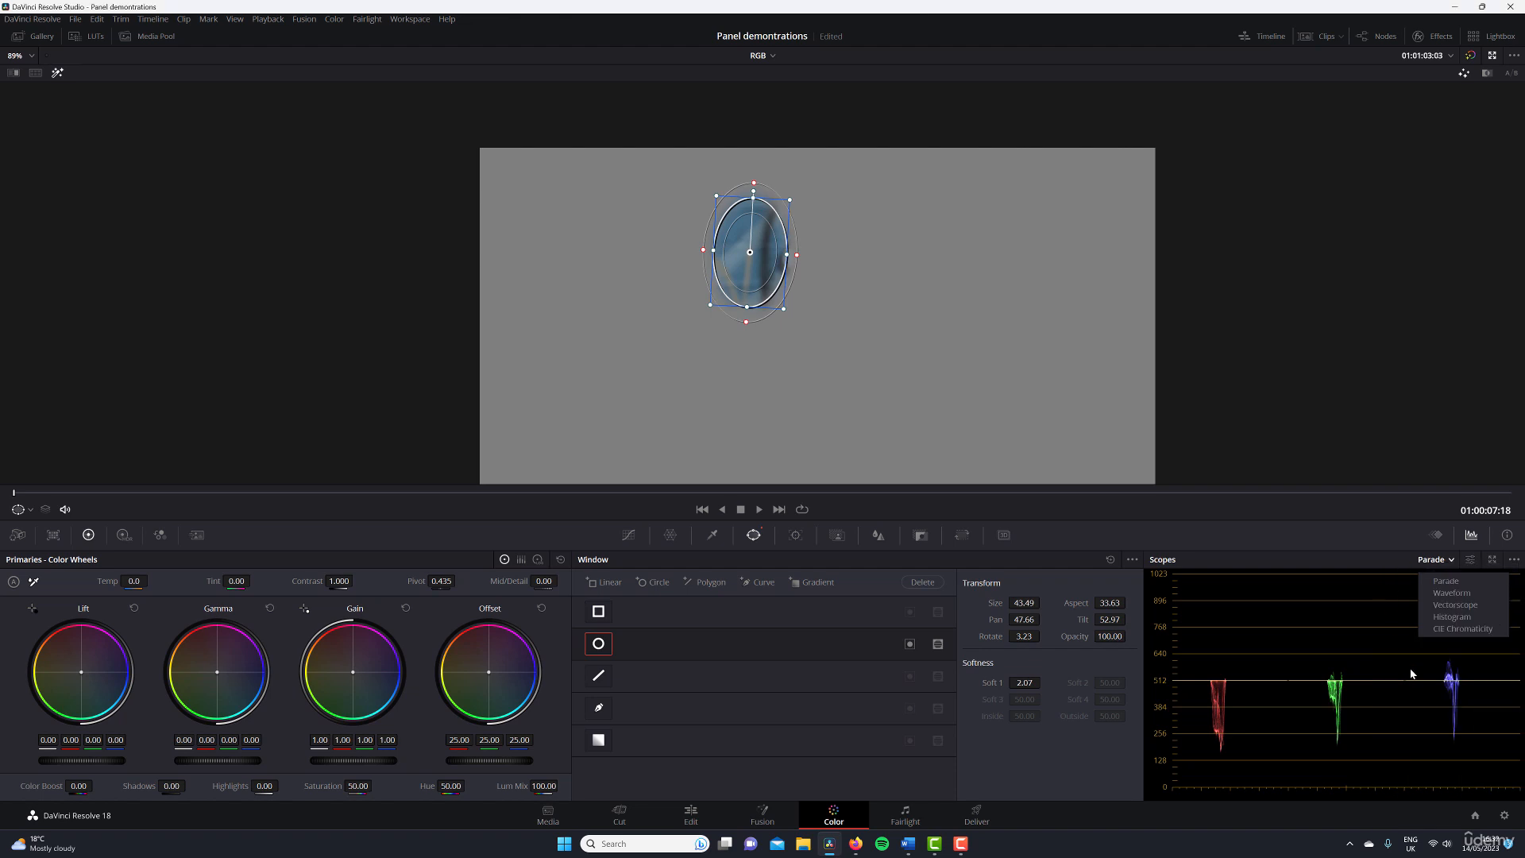
click(1398, 563)
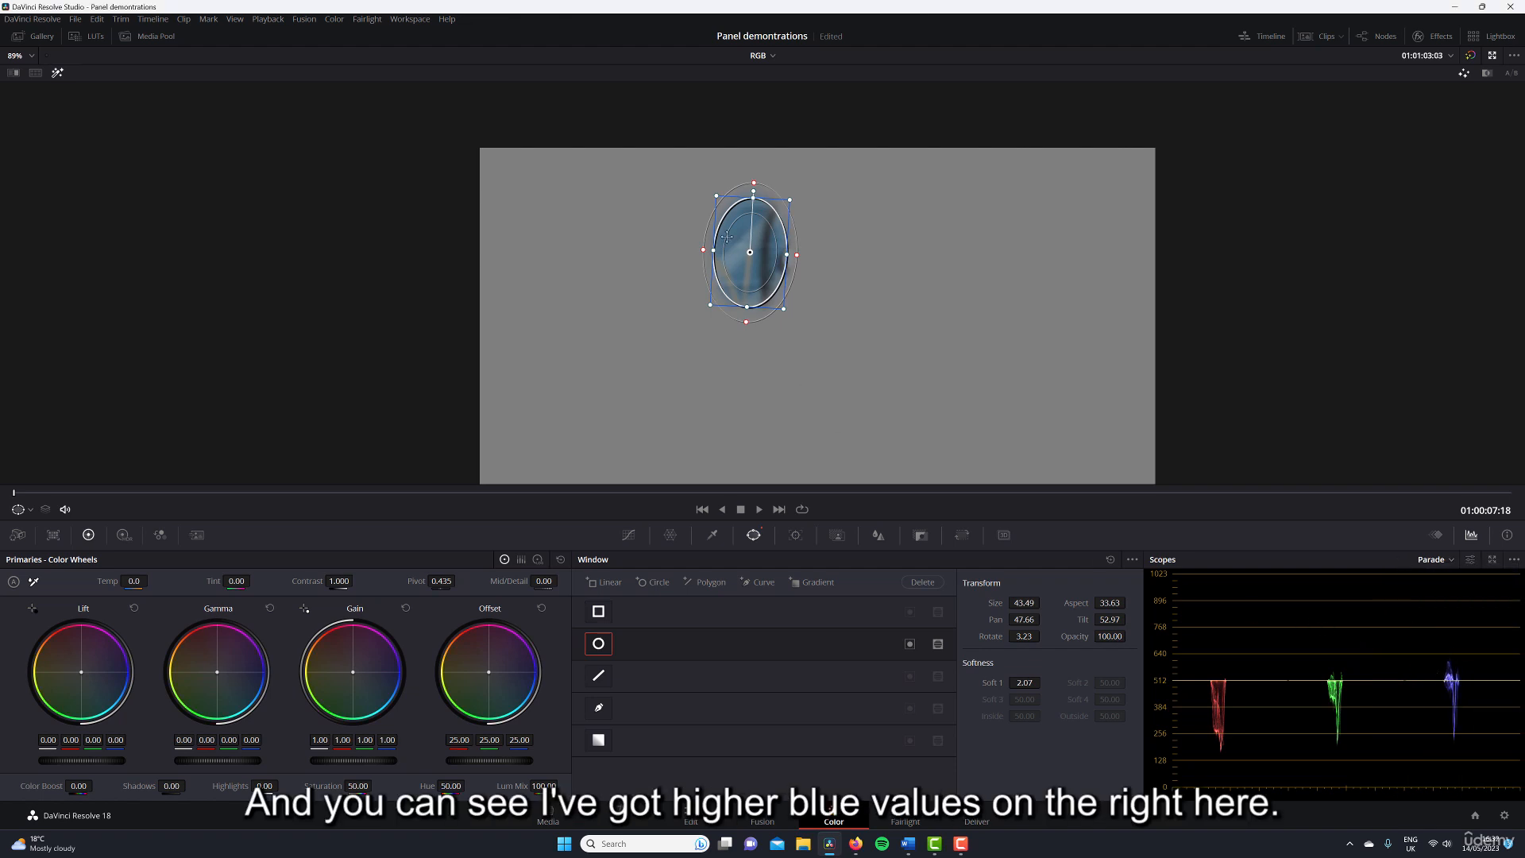
Step: Move the elliptical window onto the green leaf at the mural's far edge and highlight it for comparison in the parade
click(57, 73)
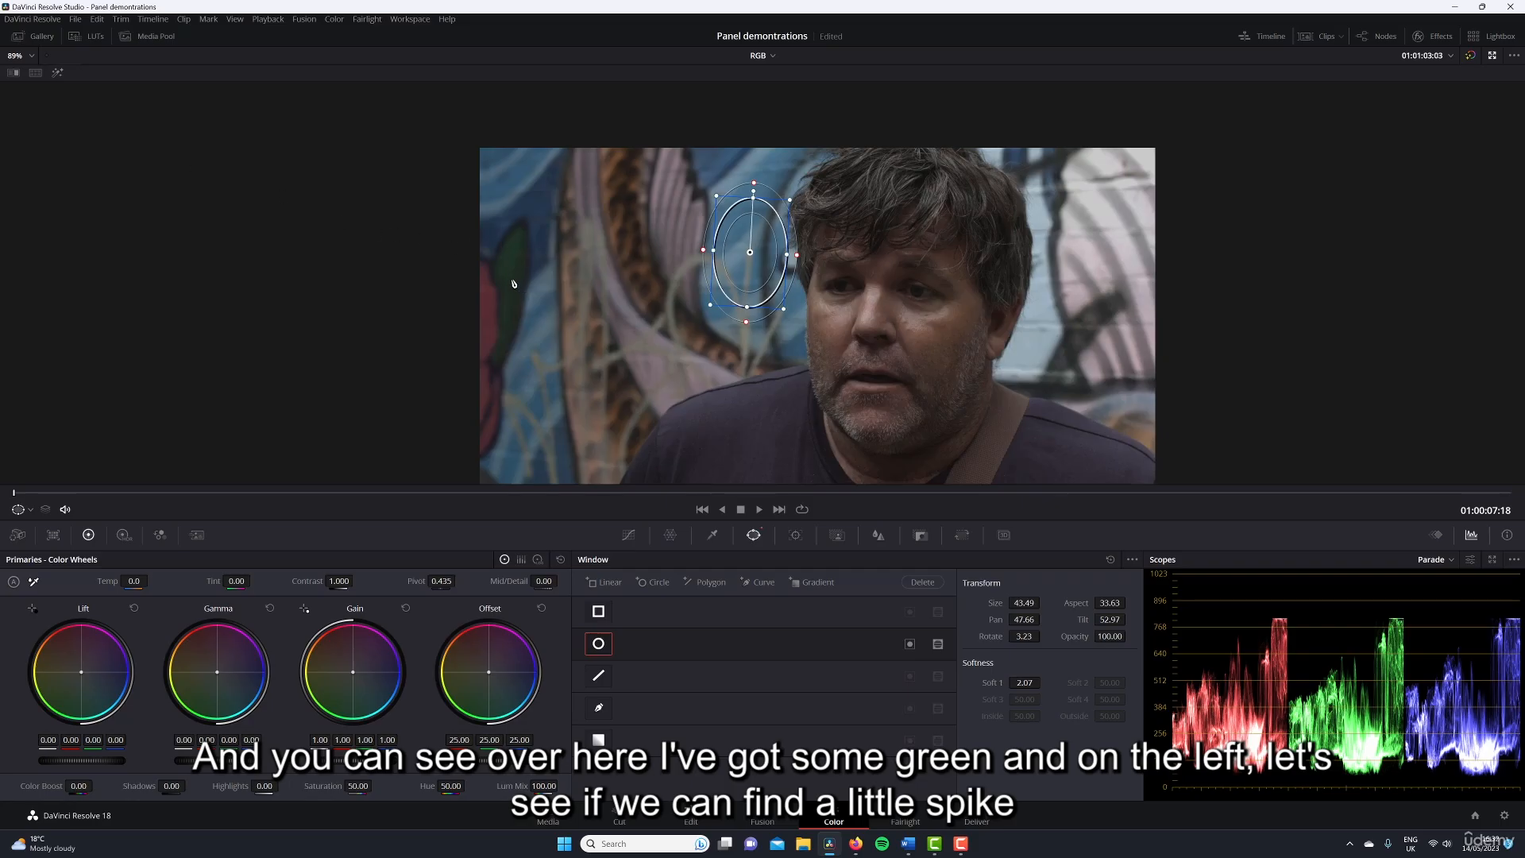
drag(764, 256, 528, 272)
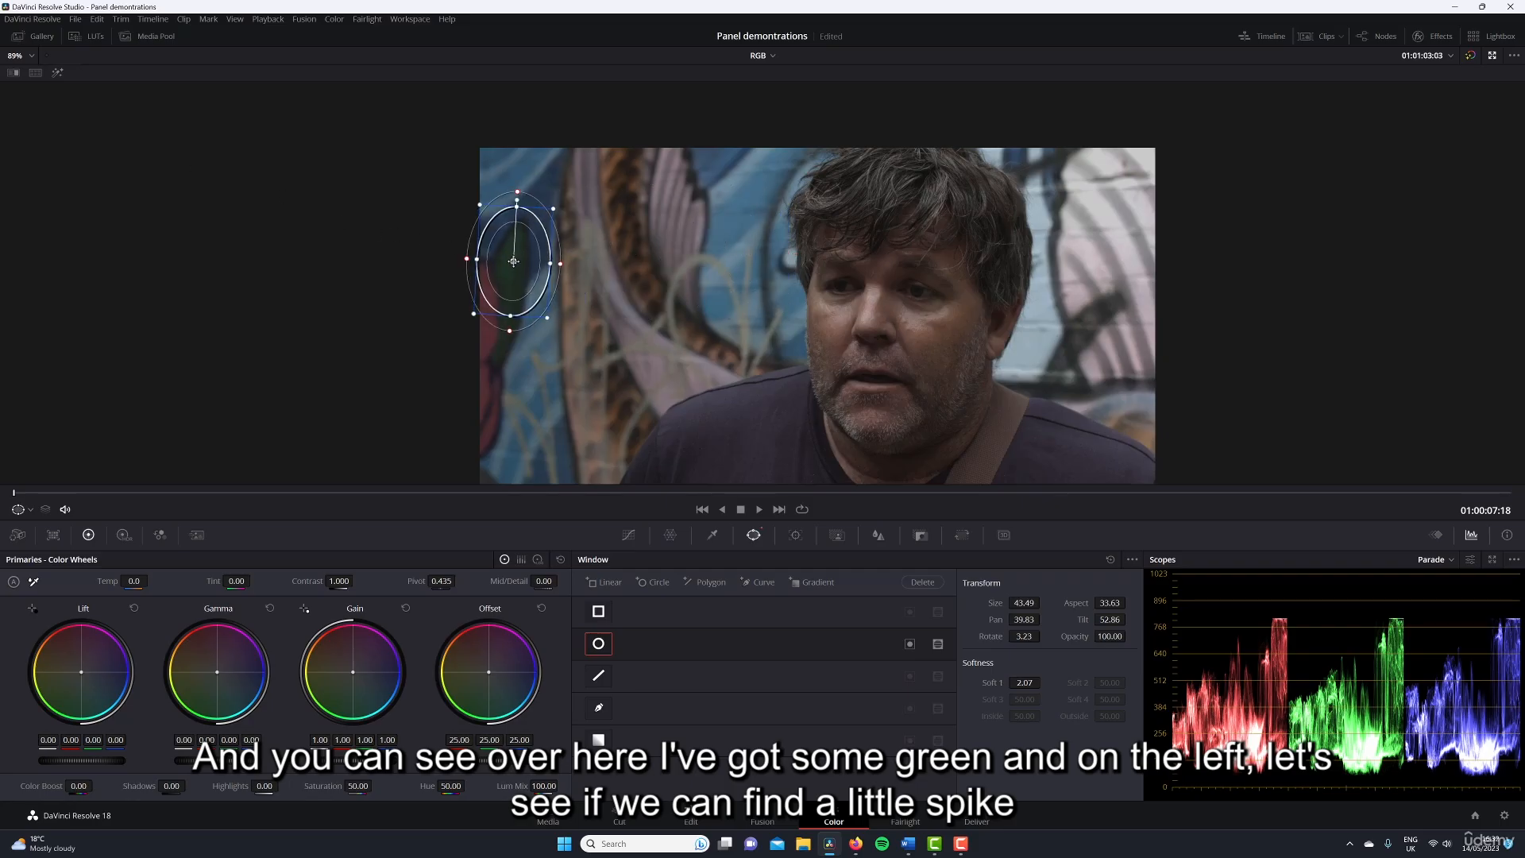
click(56, 74)
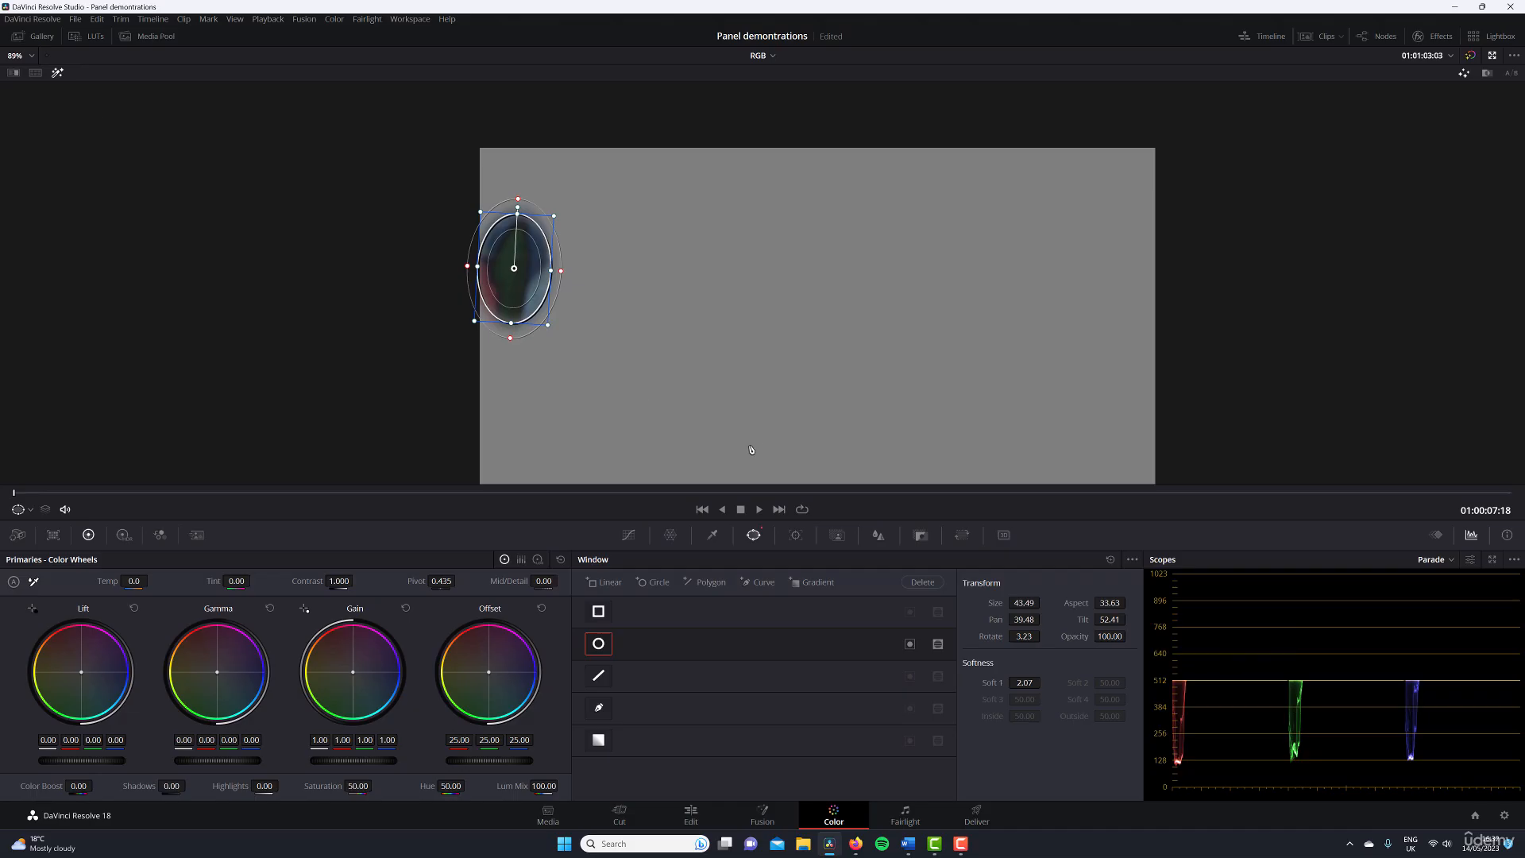
drag(511, 258, 511, 267)
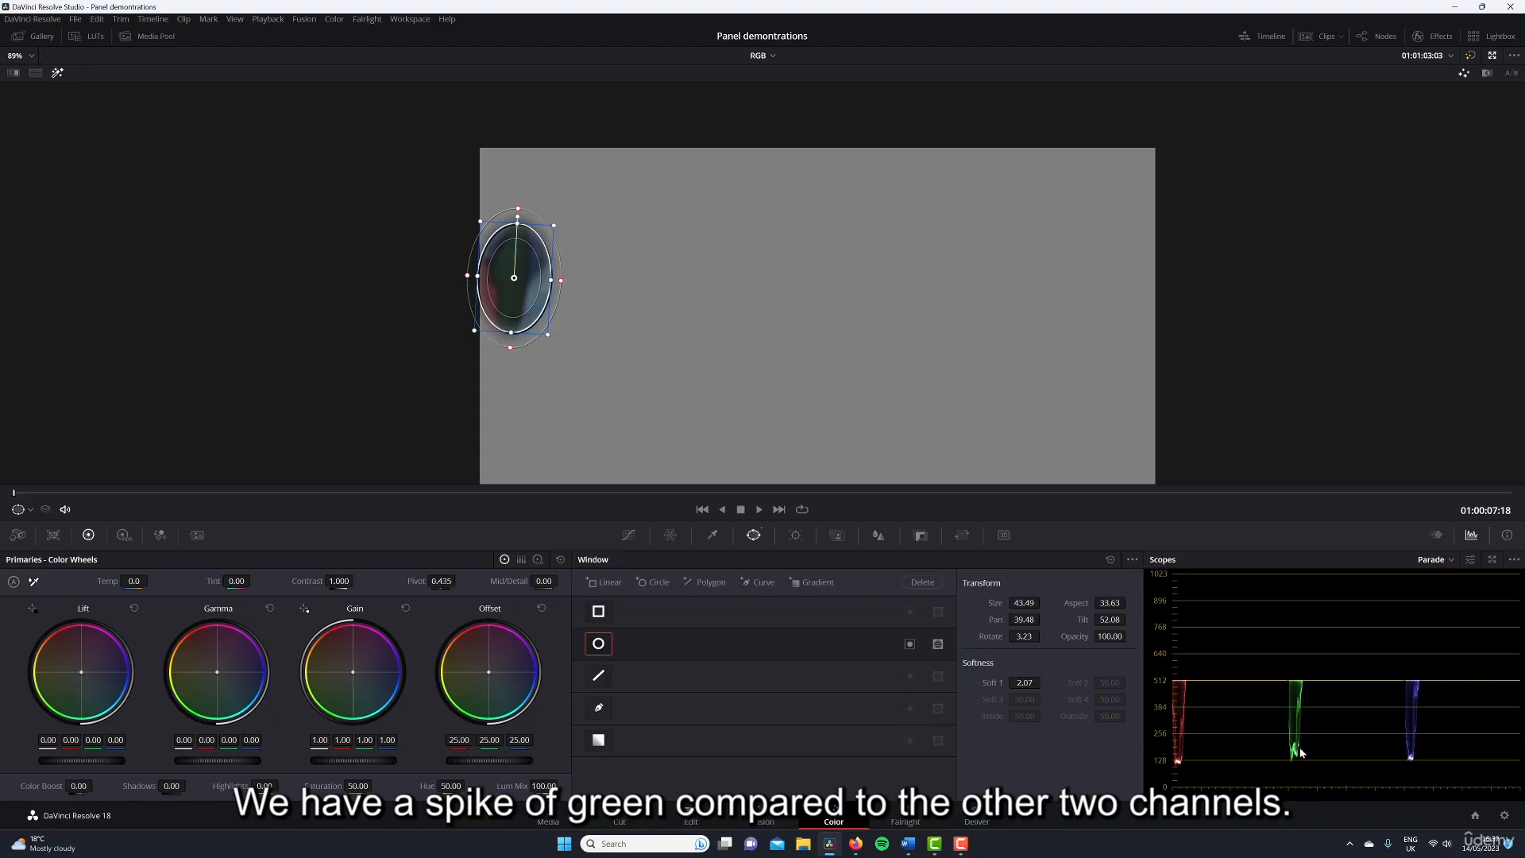
Step: Turn off the highlight and disable the circular power window on the man's shot
click(57, 72)
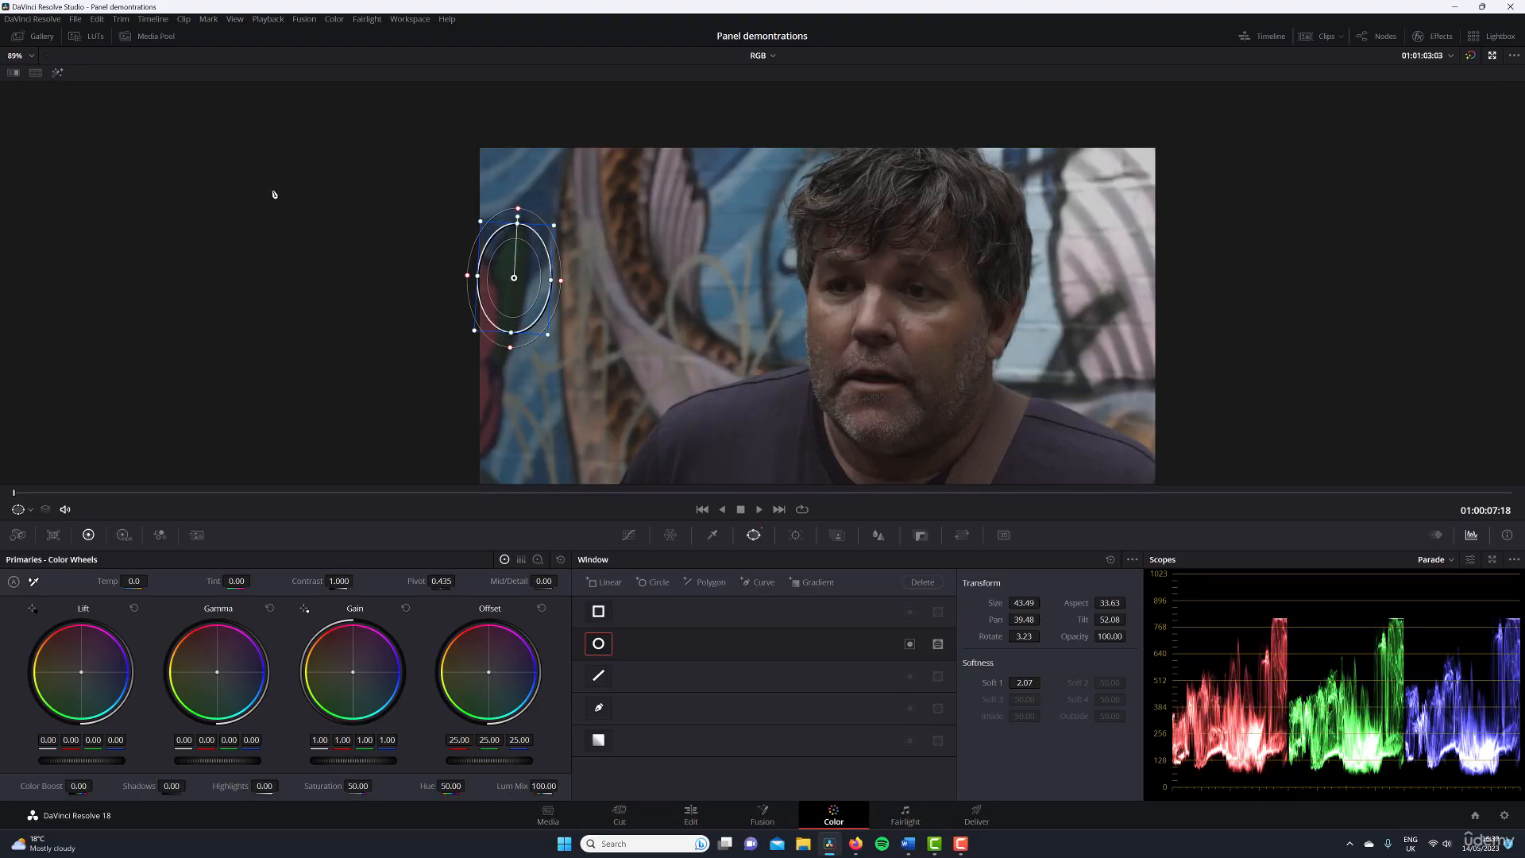
drag(513, 278, 542, 276)
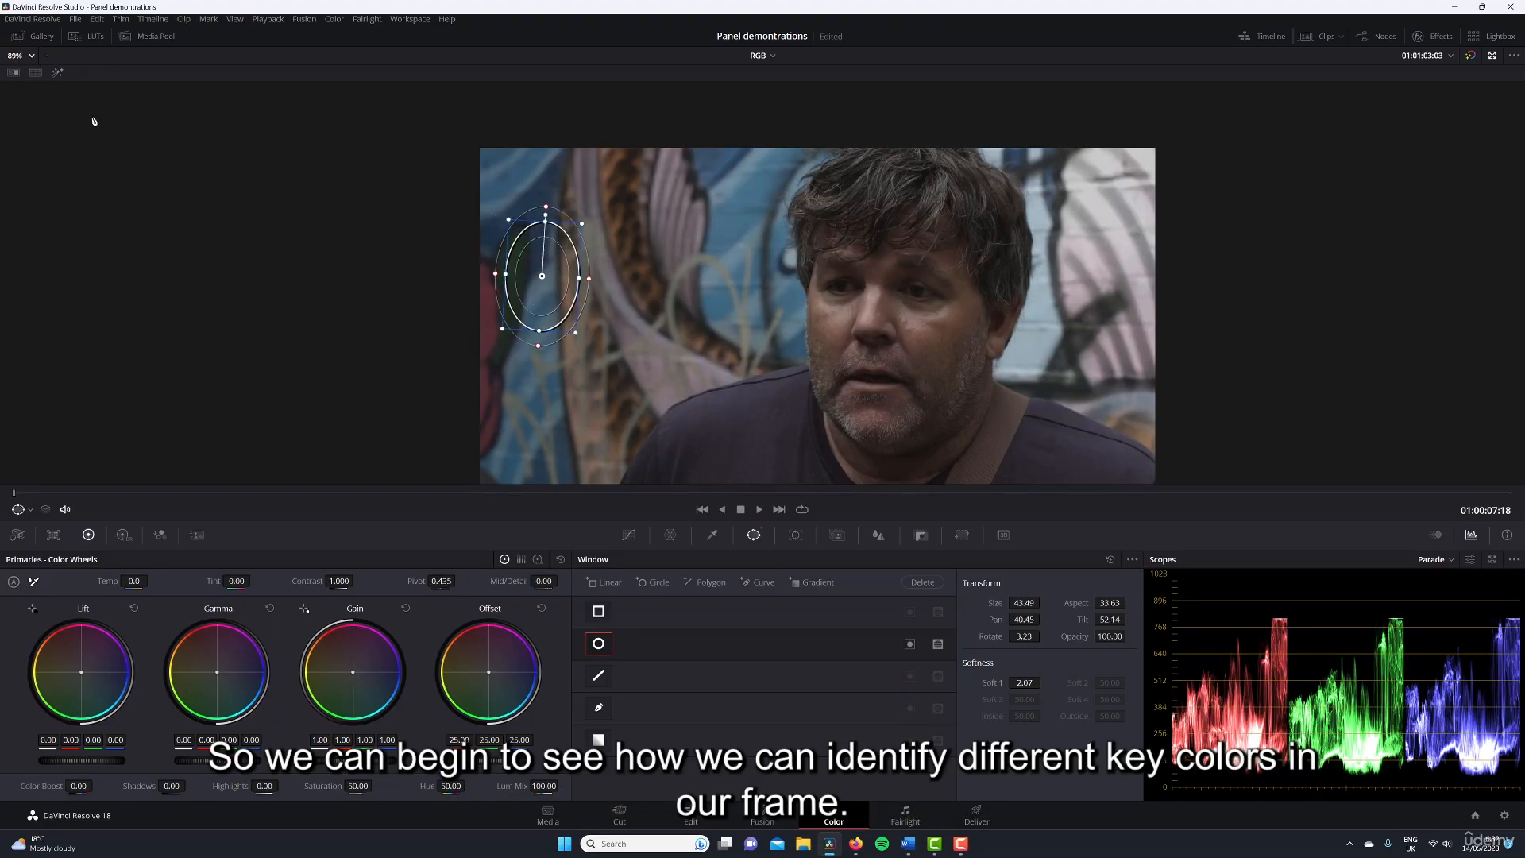
click(601, 645)
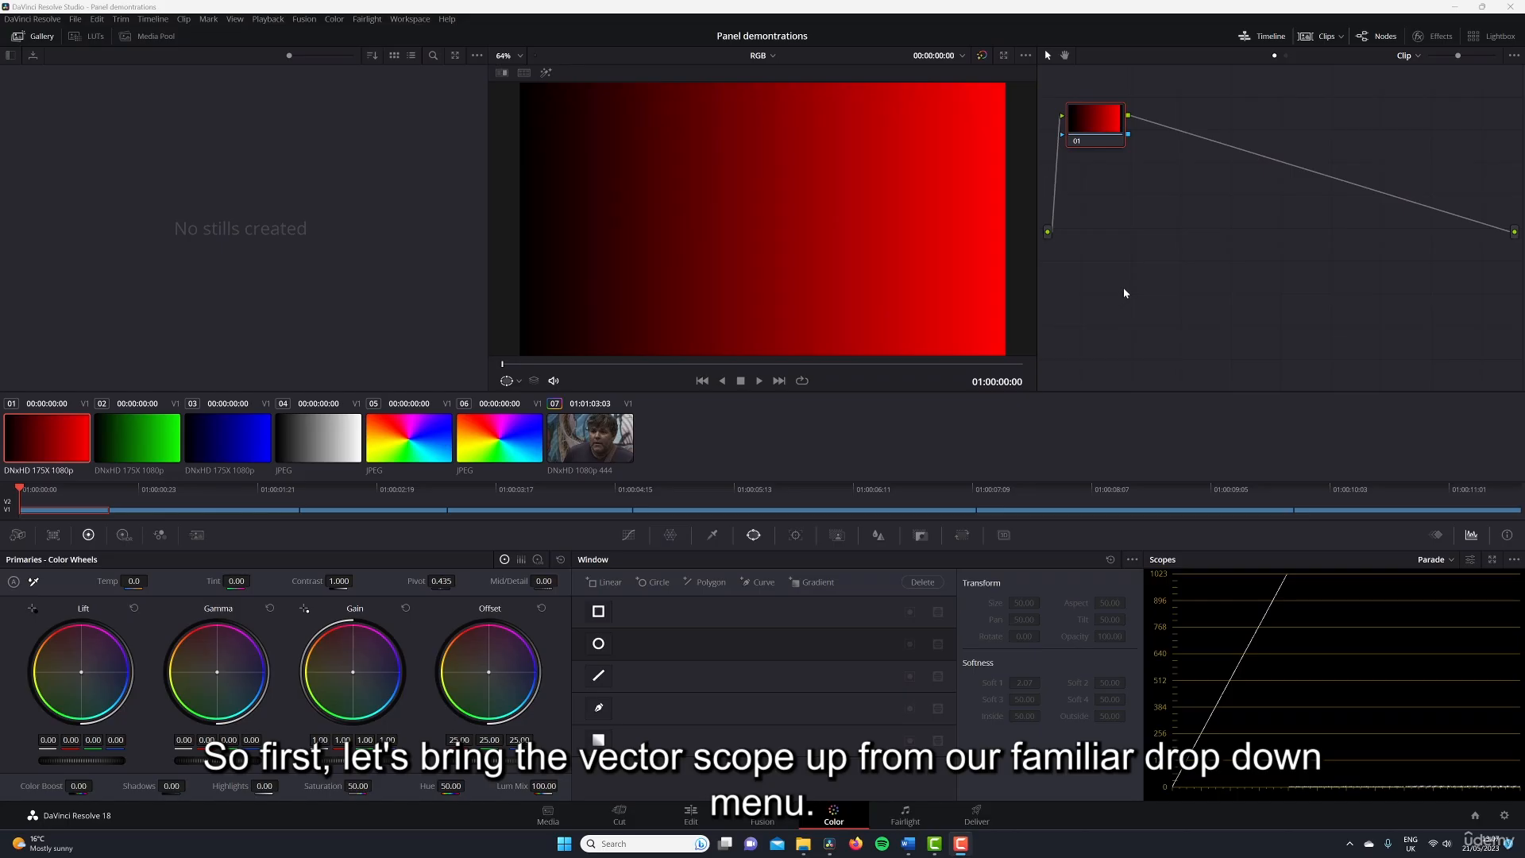
Step: Switch the scope to Vectorscope and compare the grey gradient in clip 04 with the red gradient in clip 01
click(1441, 562)
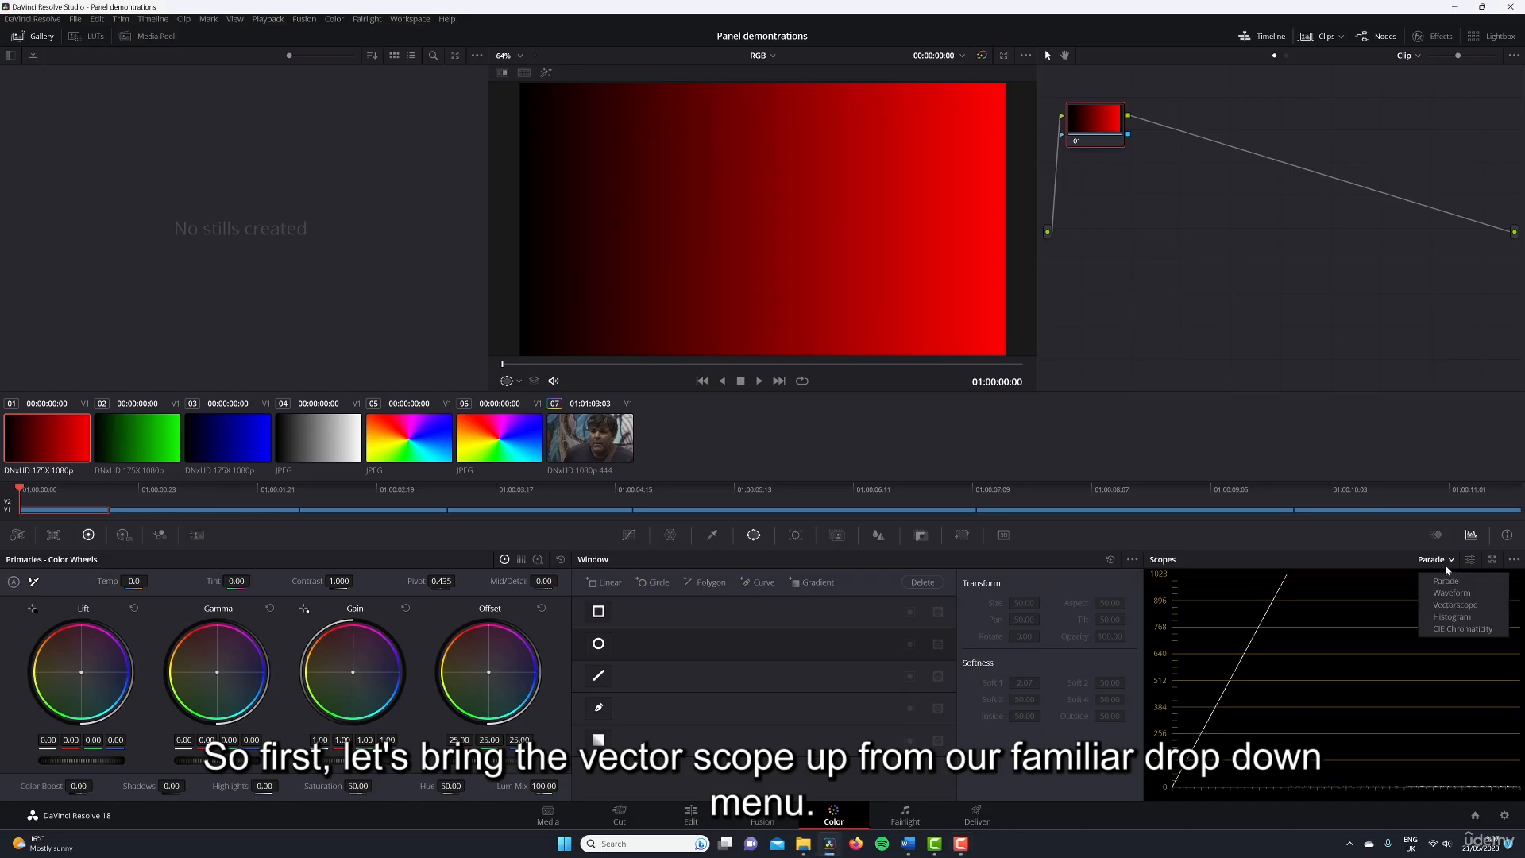
click(1426, 606)
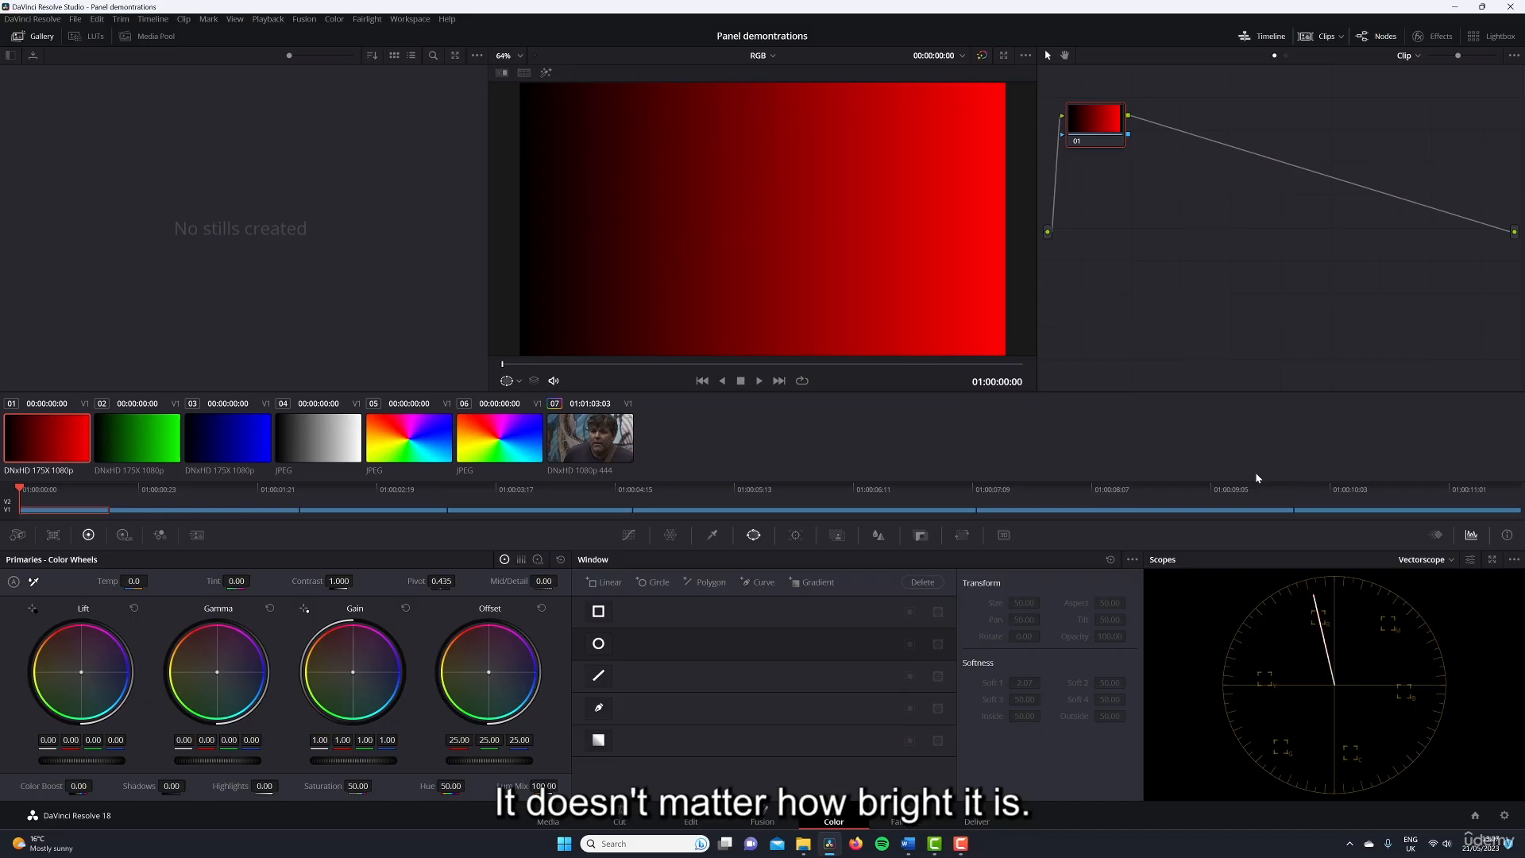
click(320, 437)
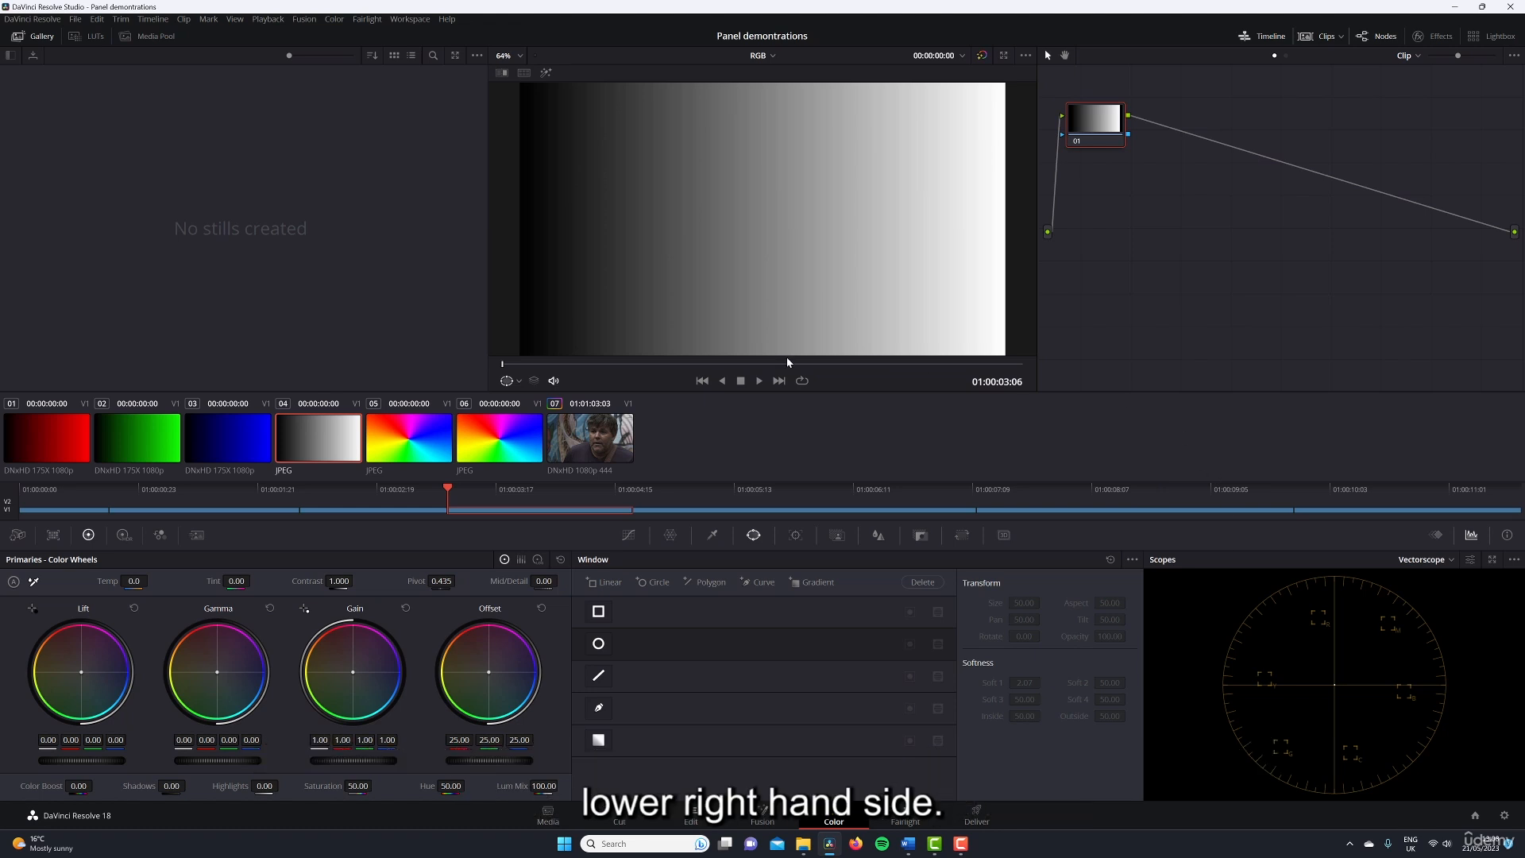
key(Home)
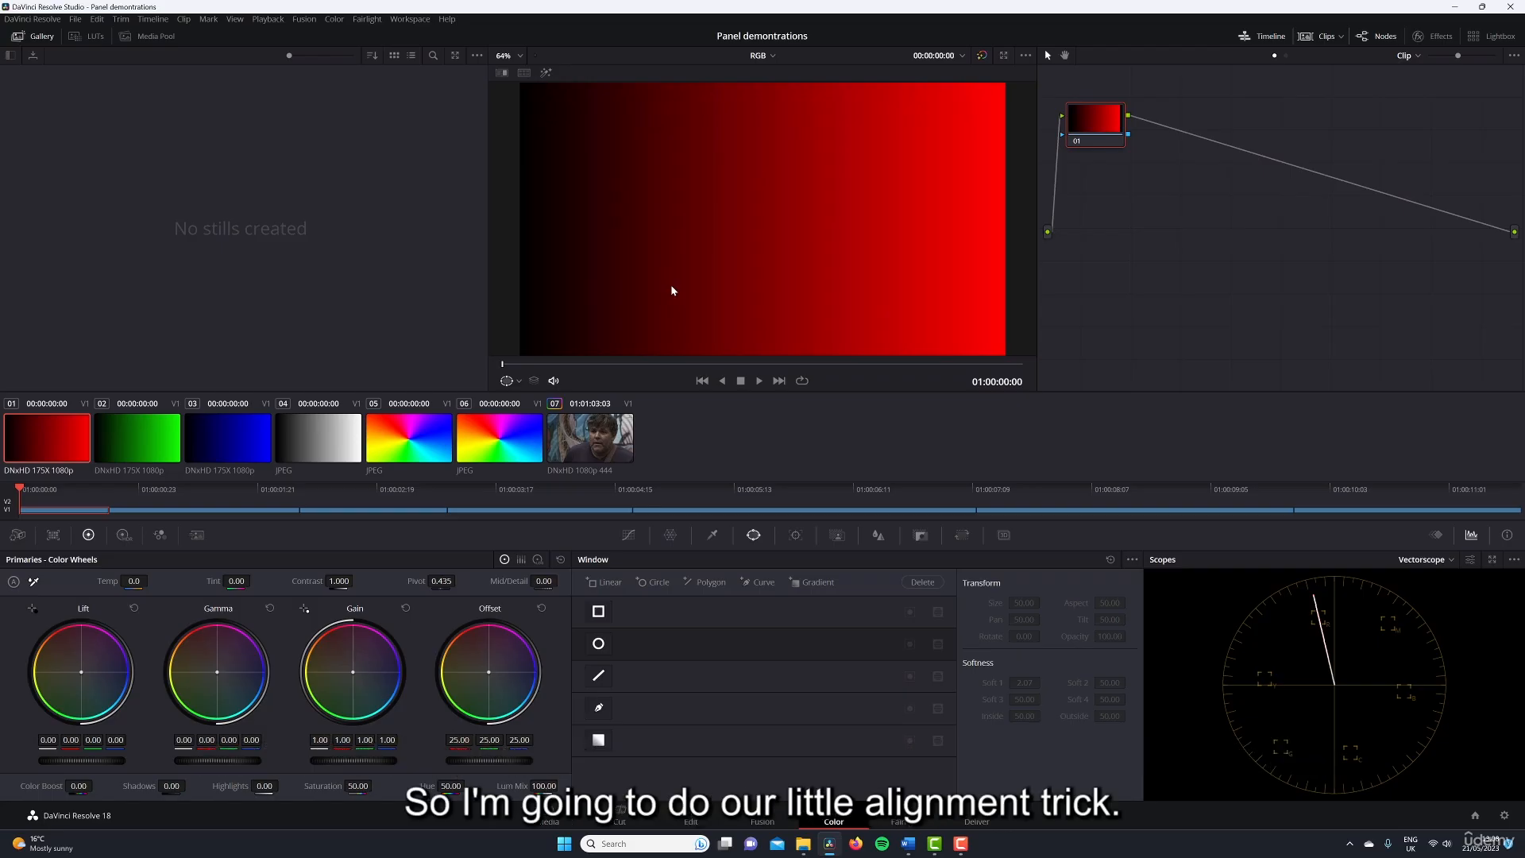
Step: Enlarge the viewer with the red gradient at 73% zoom, then show the floating scopes window and resize it over the image's lower part
key(alt+f)
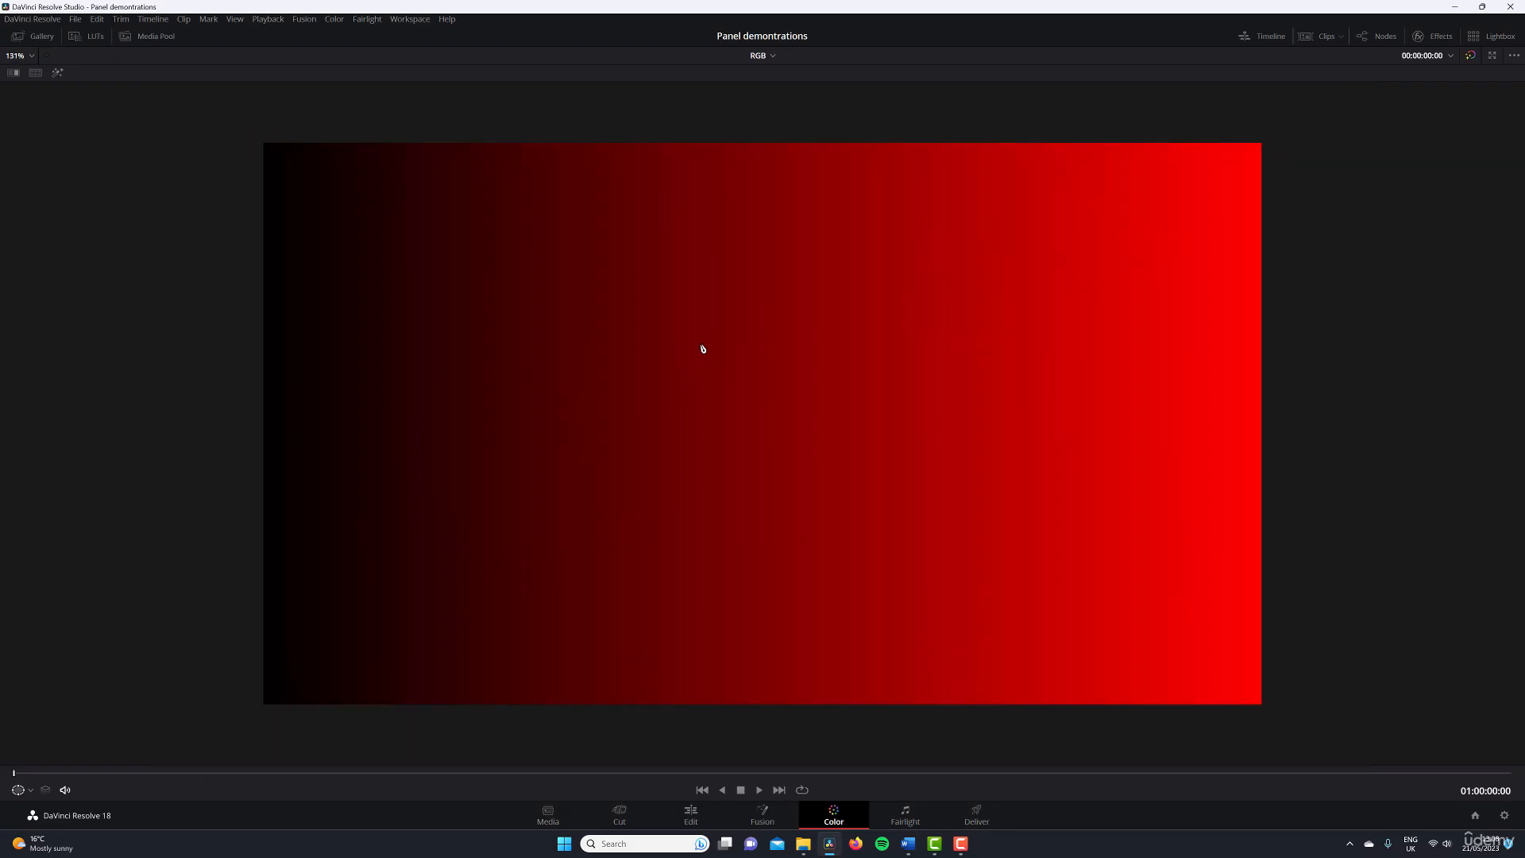
scroll(698, 405, down, 2)
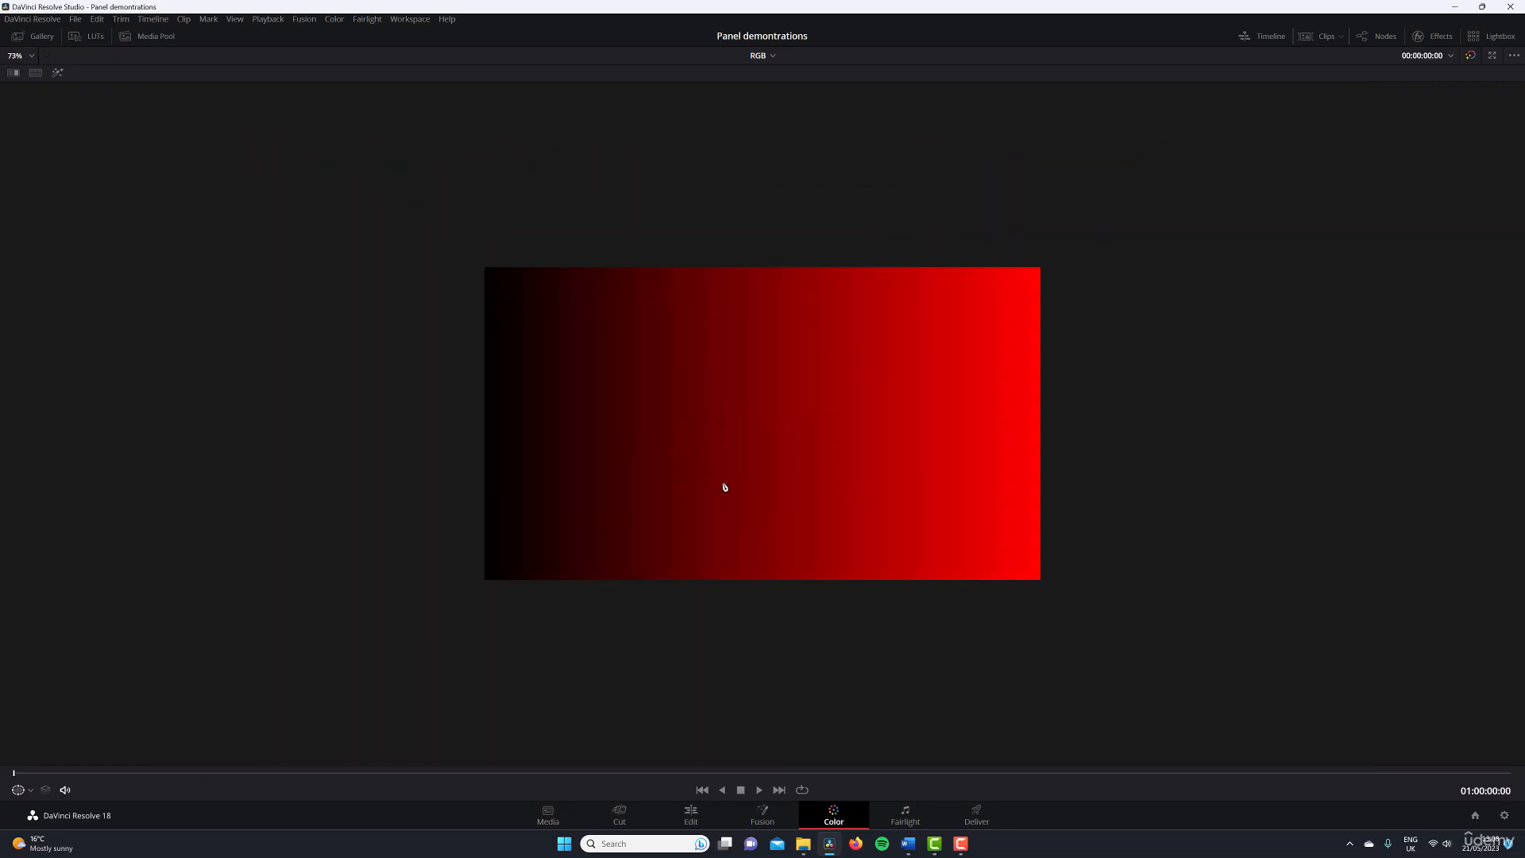
right_click(724, 285)
right_click(787, 363)
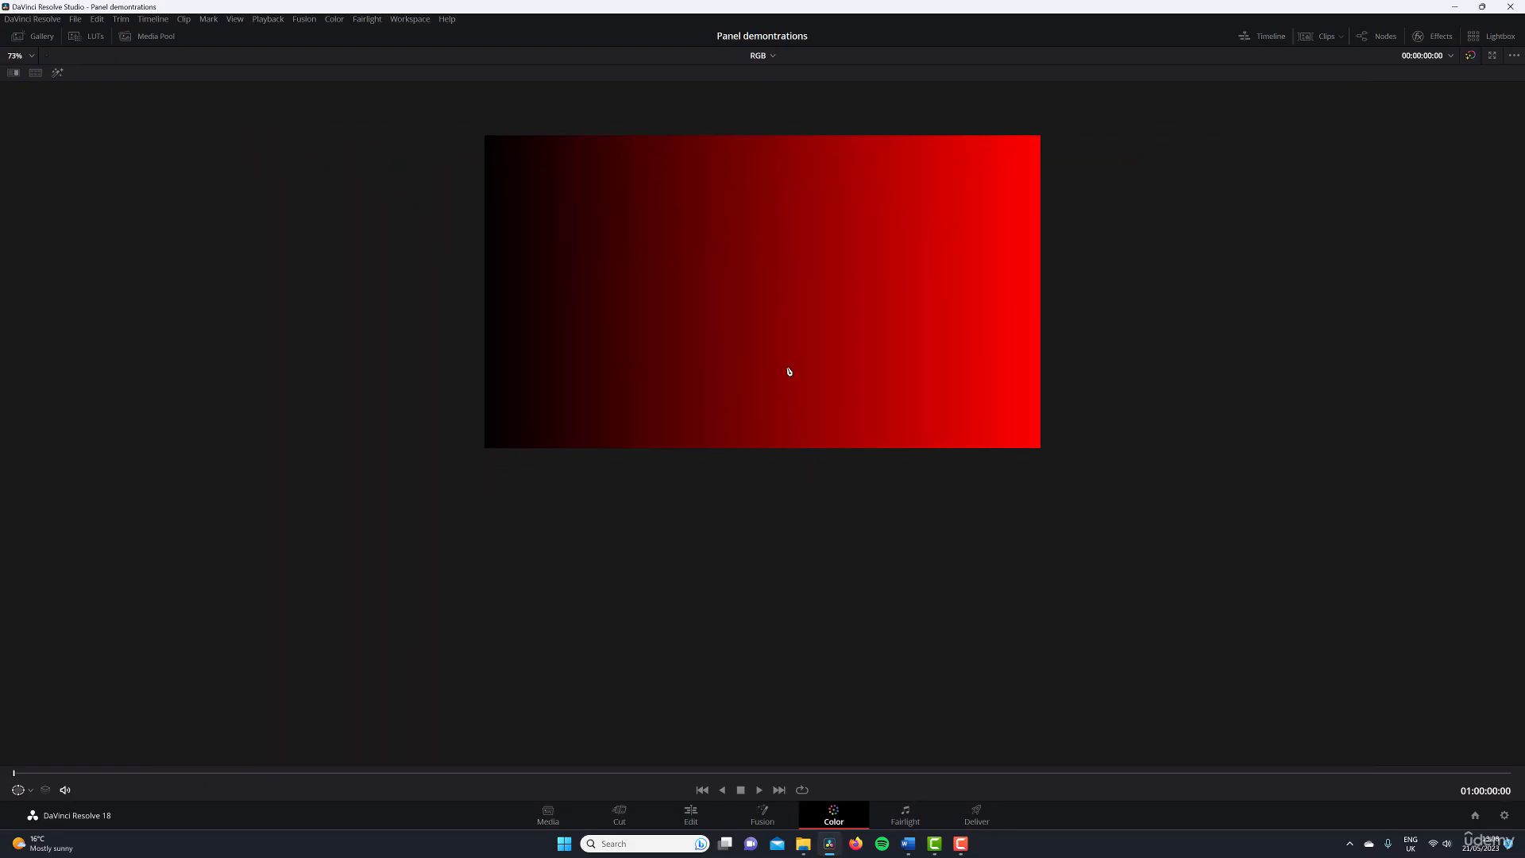
click(818, 482)
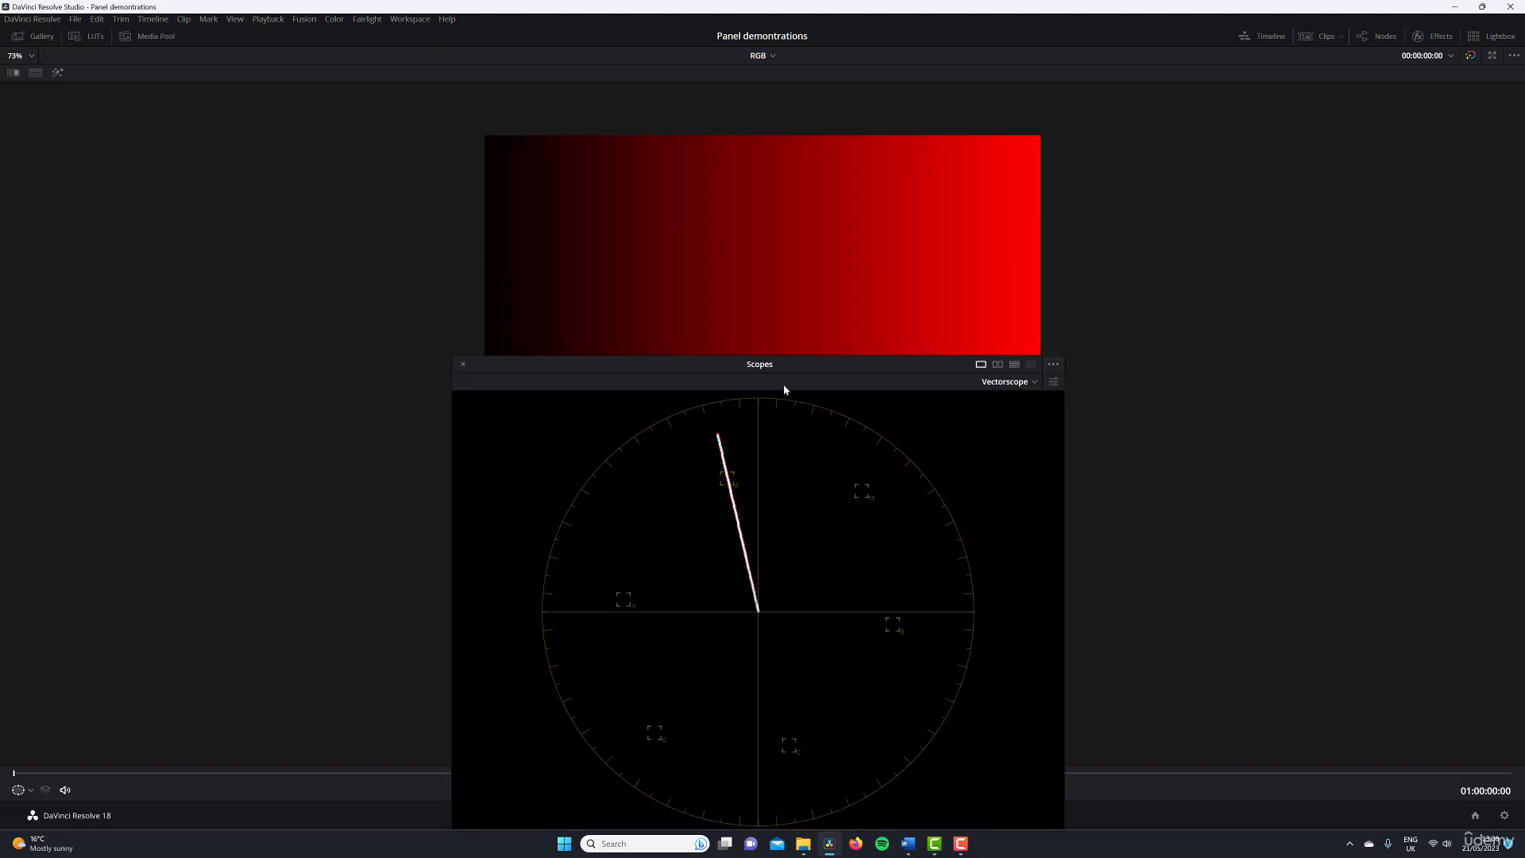
drag(792, 352, 824, 342)
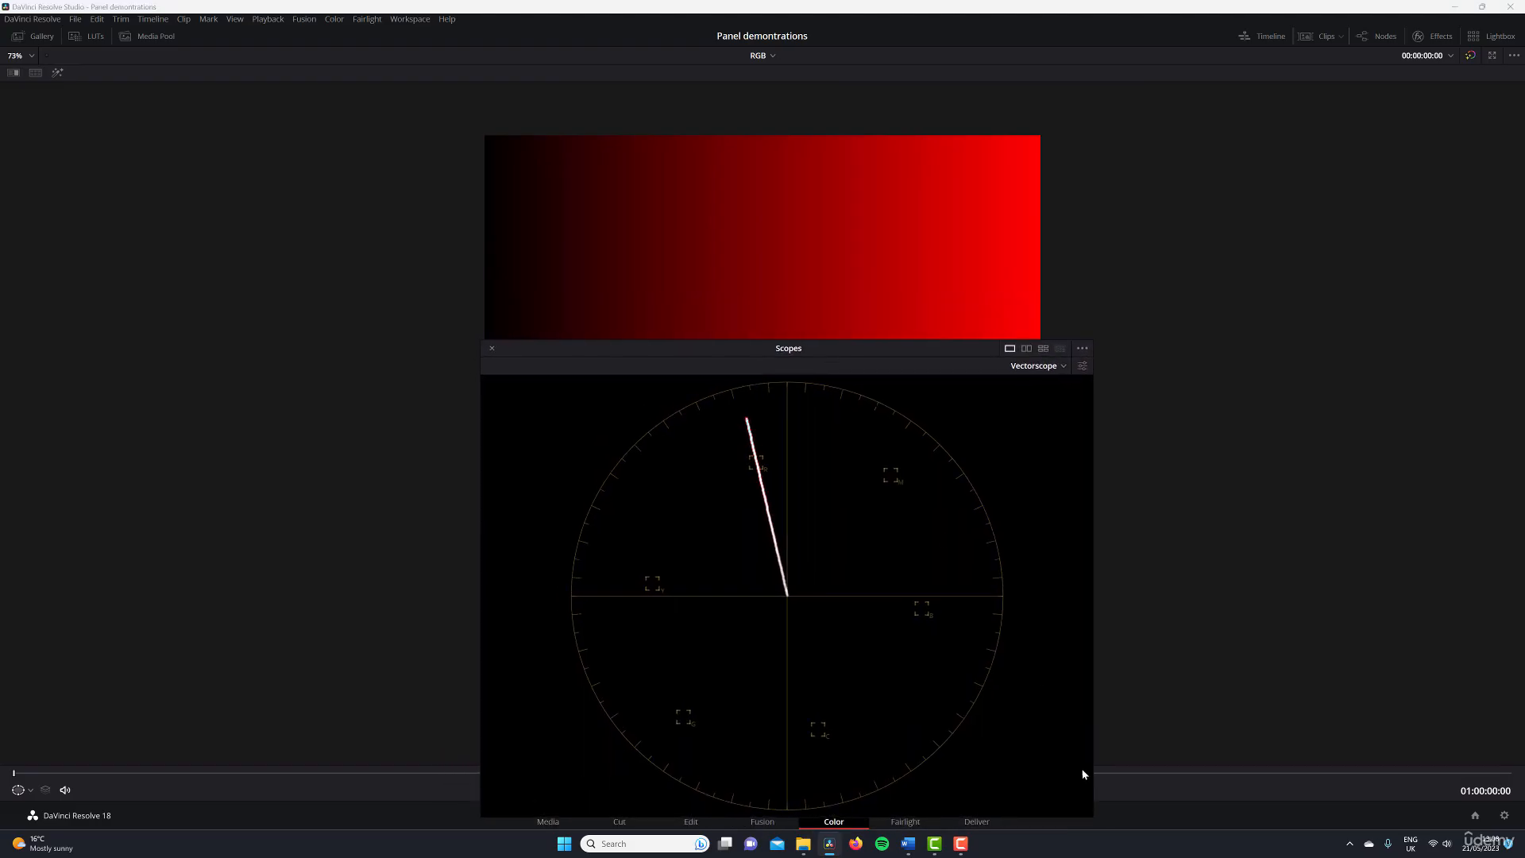
drag(1092, 816, 1017, 714)
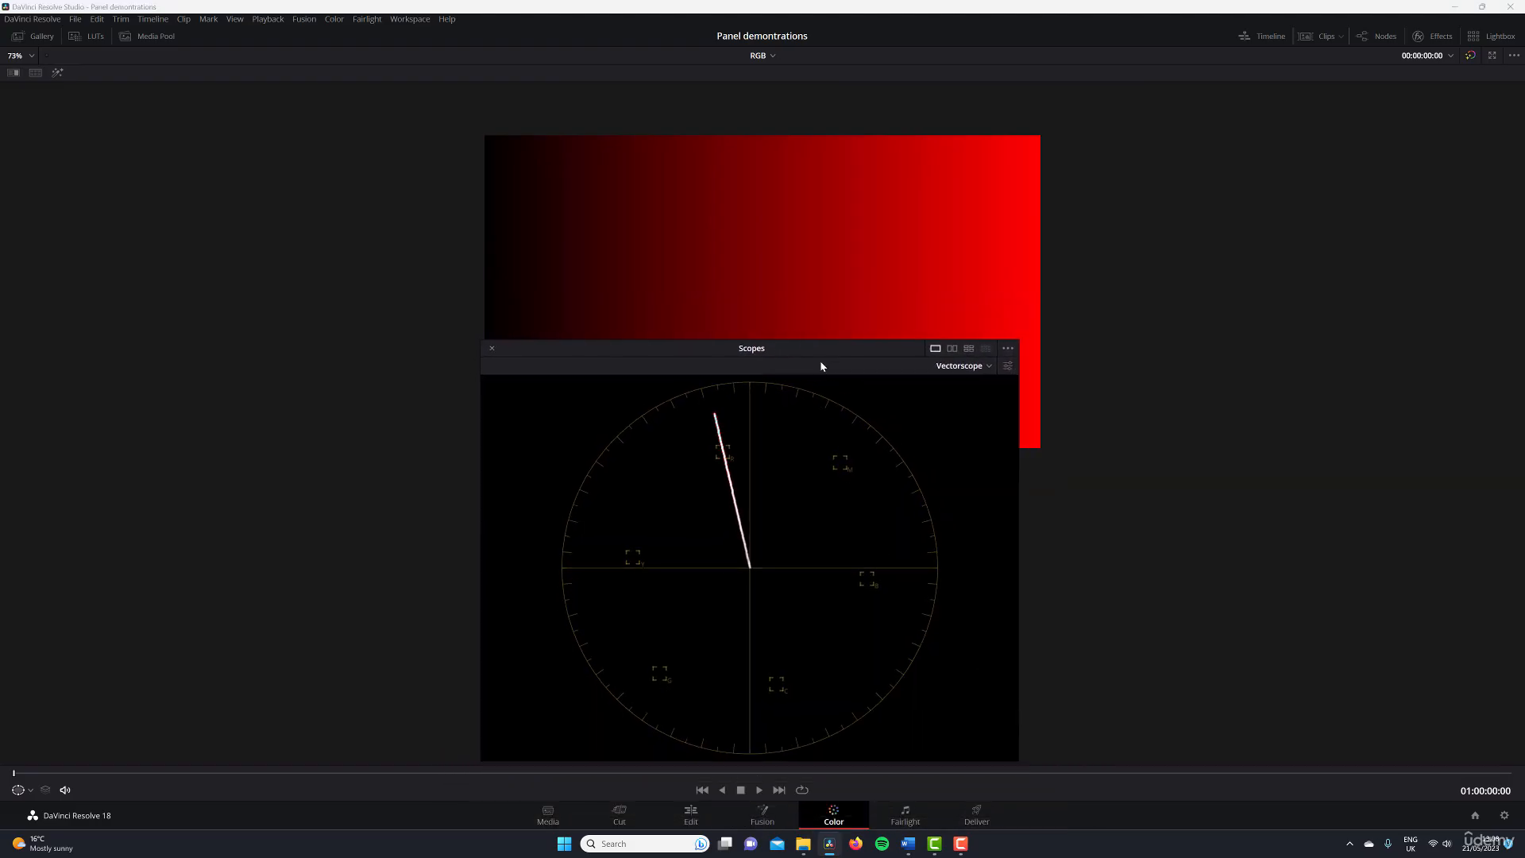
mouse_move(821, 365)
mouse_down()
mouse_move(837, 371)
mouse_move(824, 372)
mouse_up()
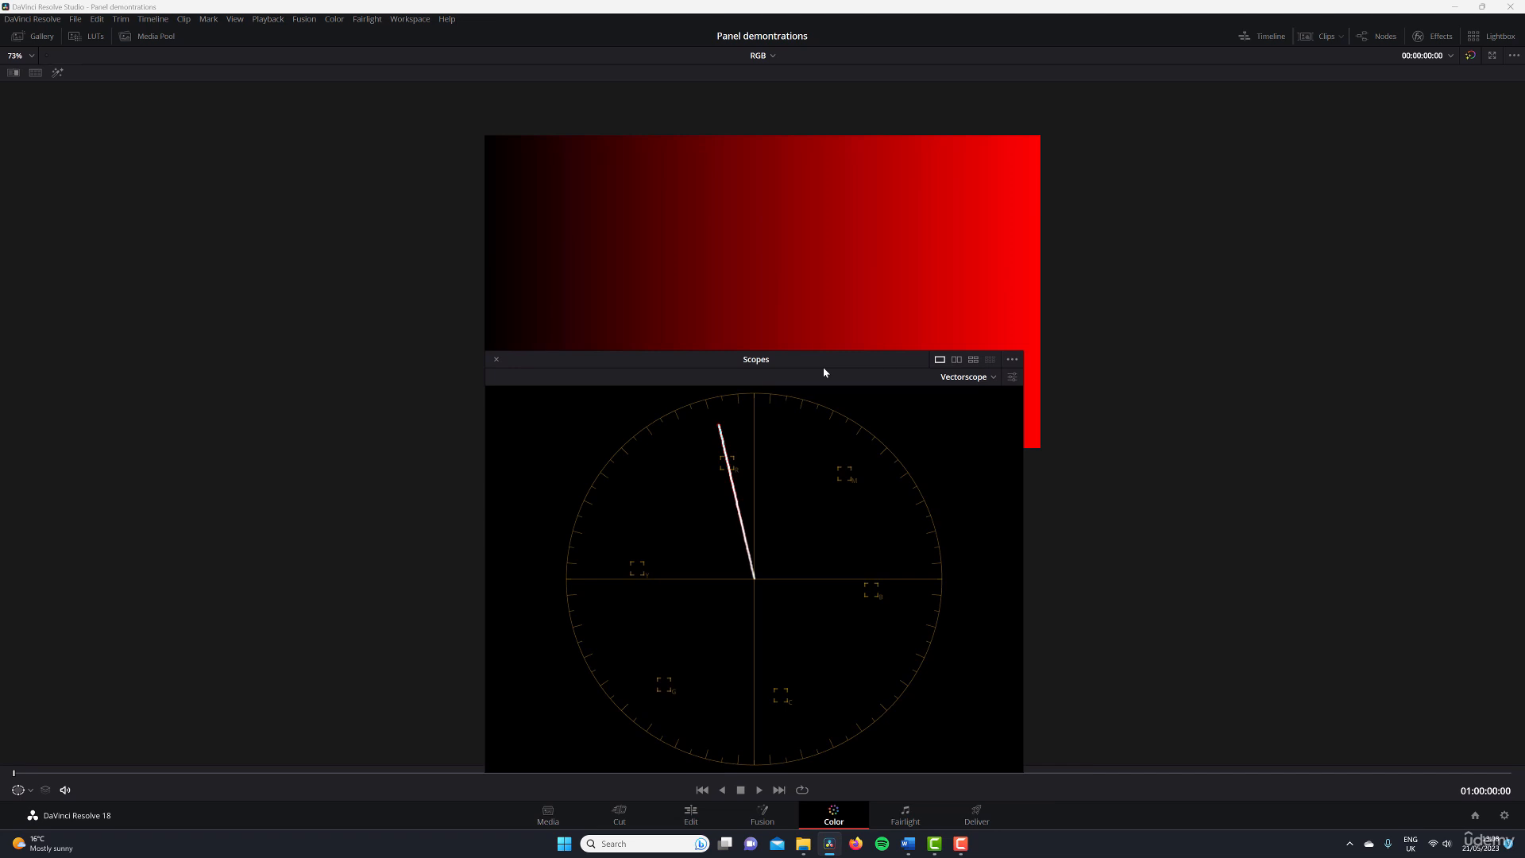
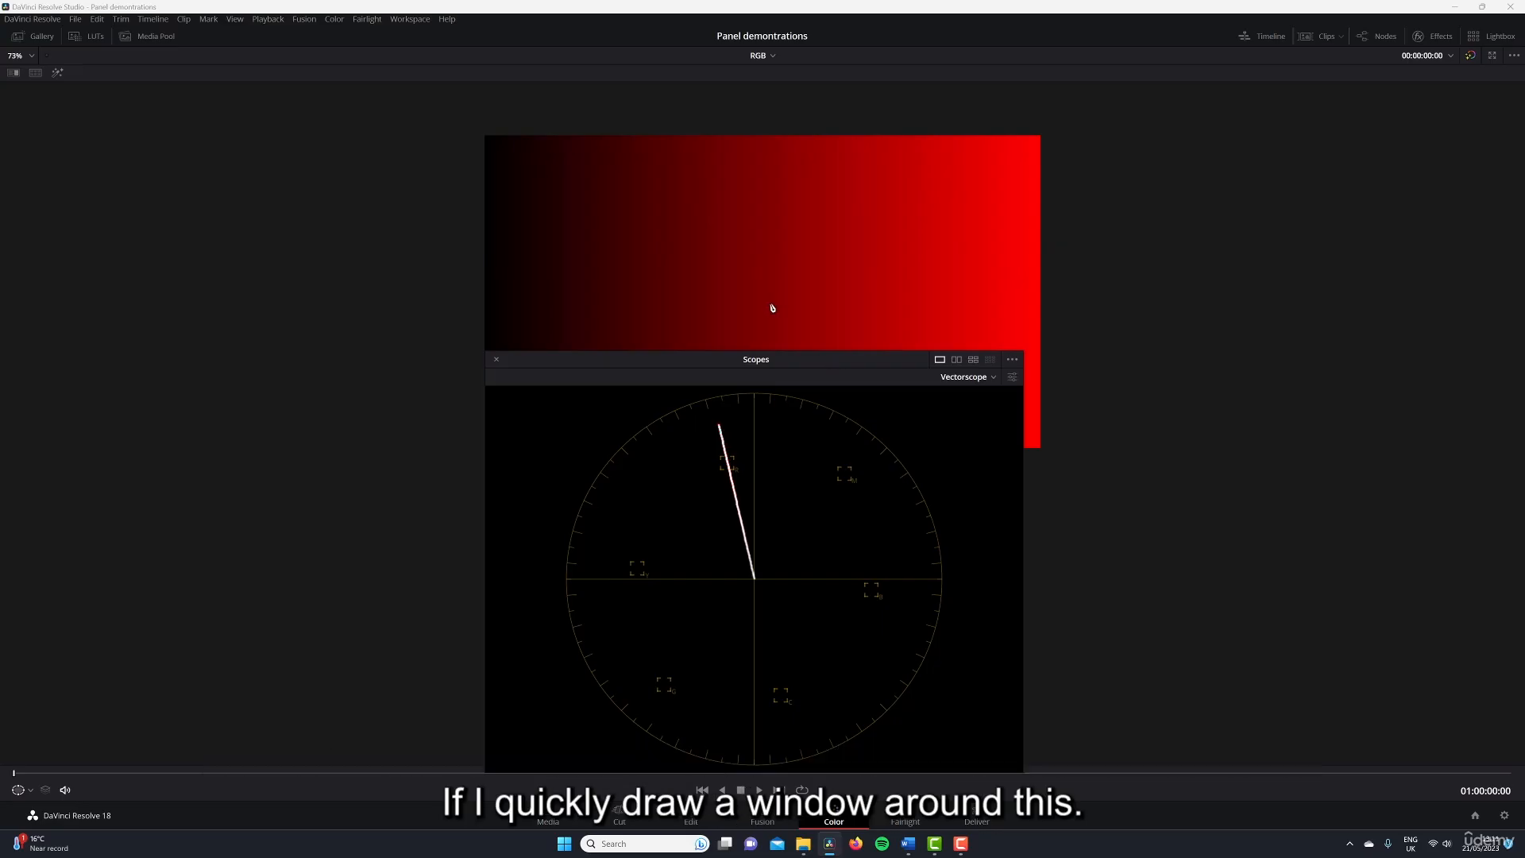
Step: Close the enlarged viewer and floating scopes, and add a highlighted linear window covering the darker part of the red gradient
key(alt+f)
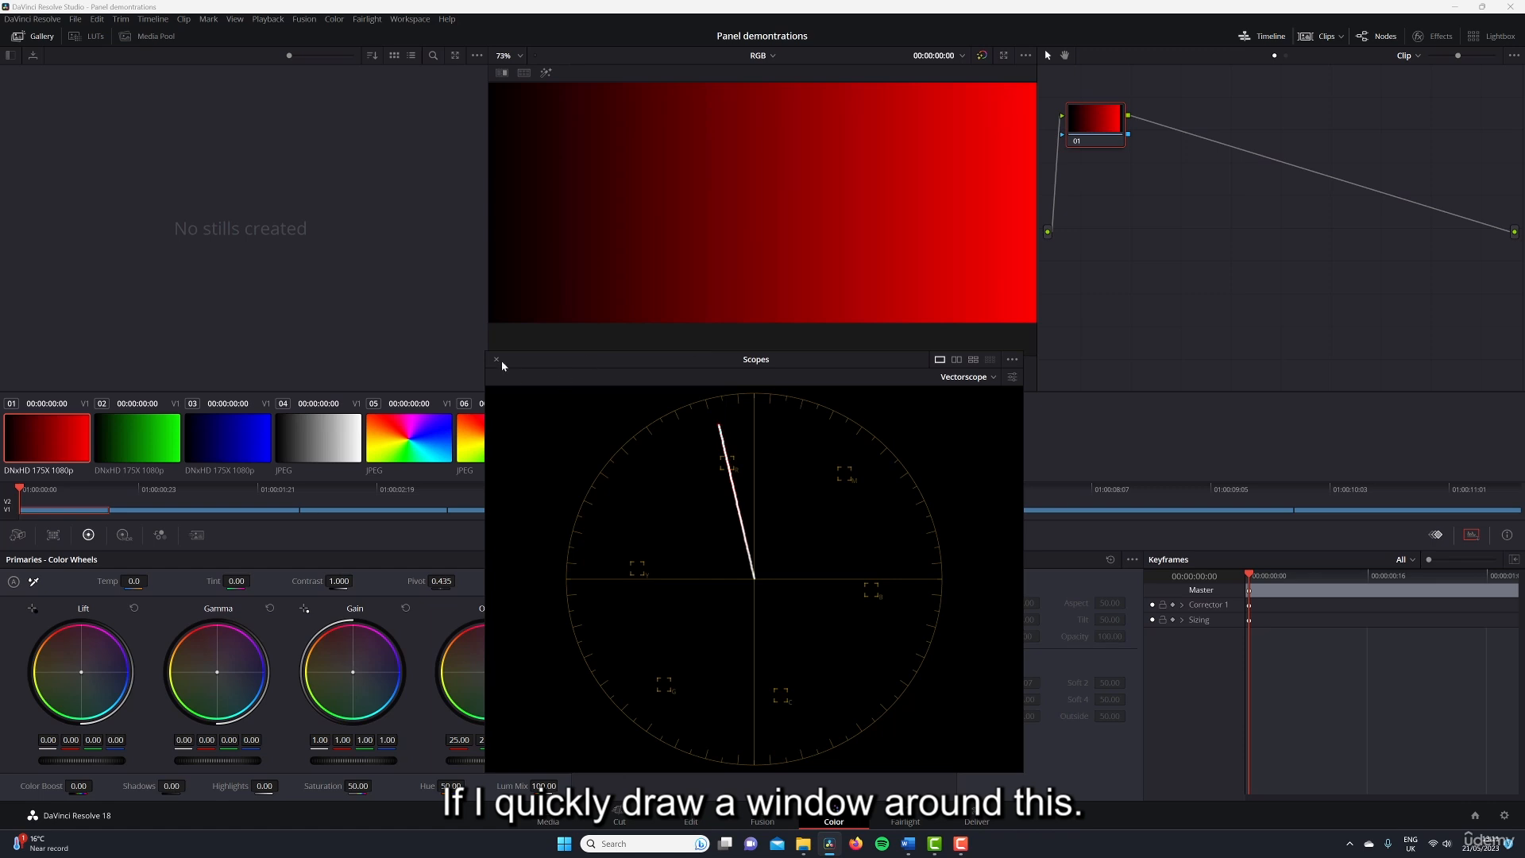
click(497, 359)
click(604, 582)
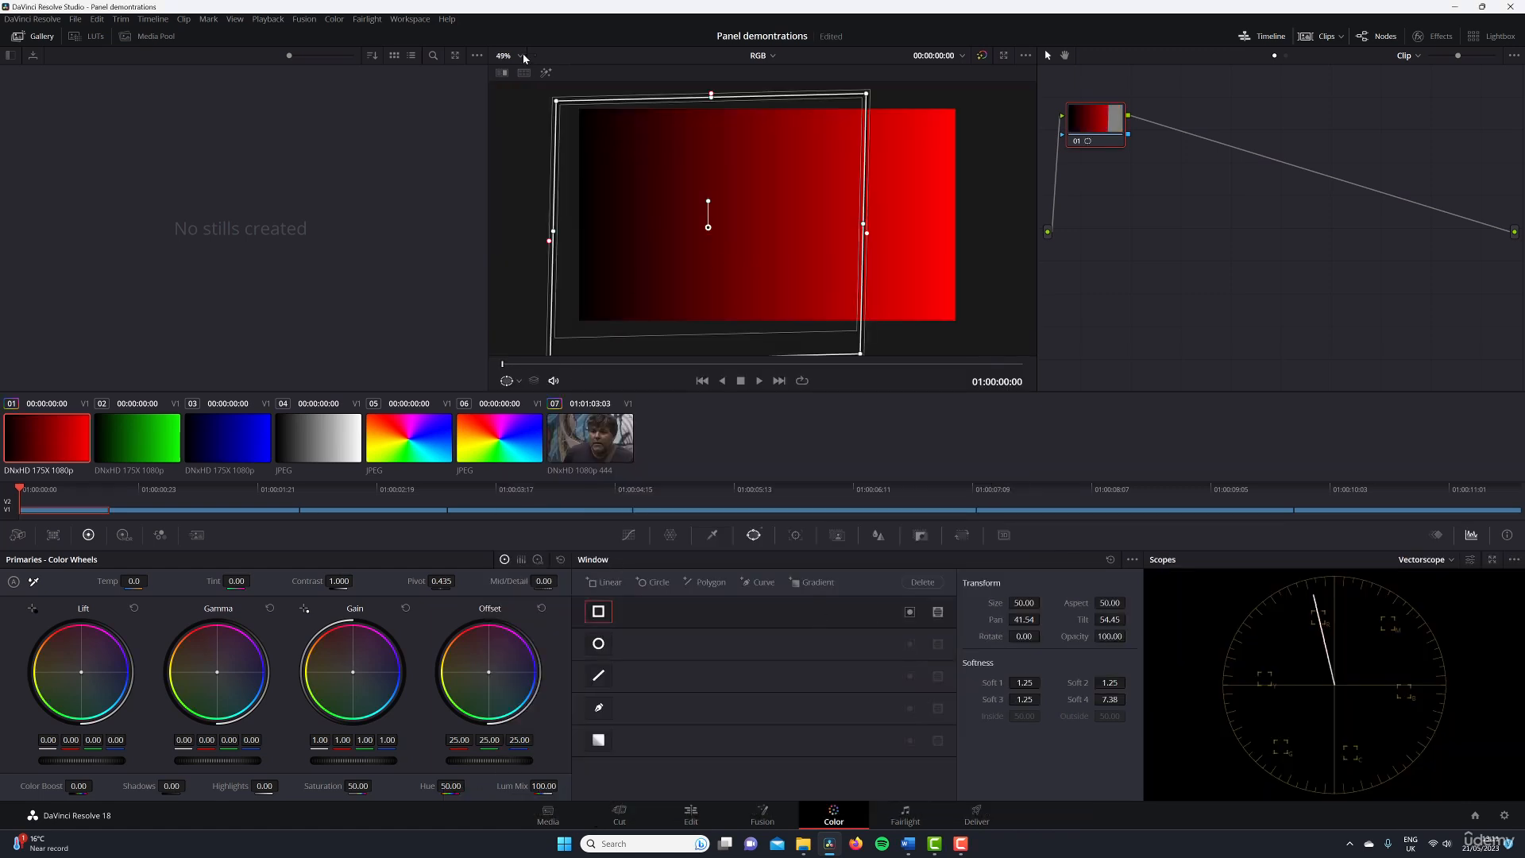
click(546, 72)
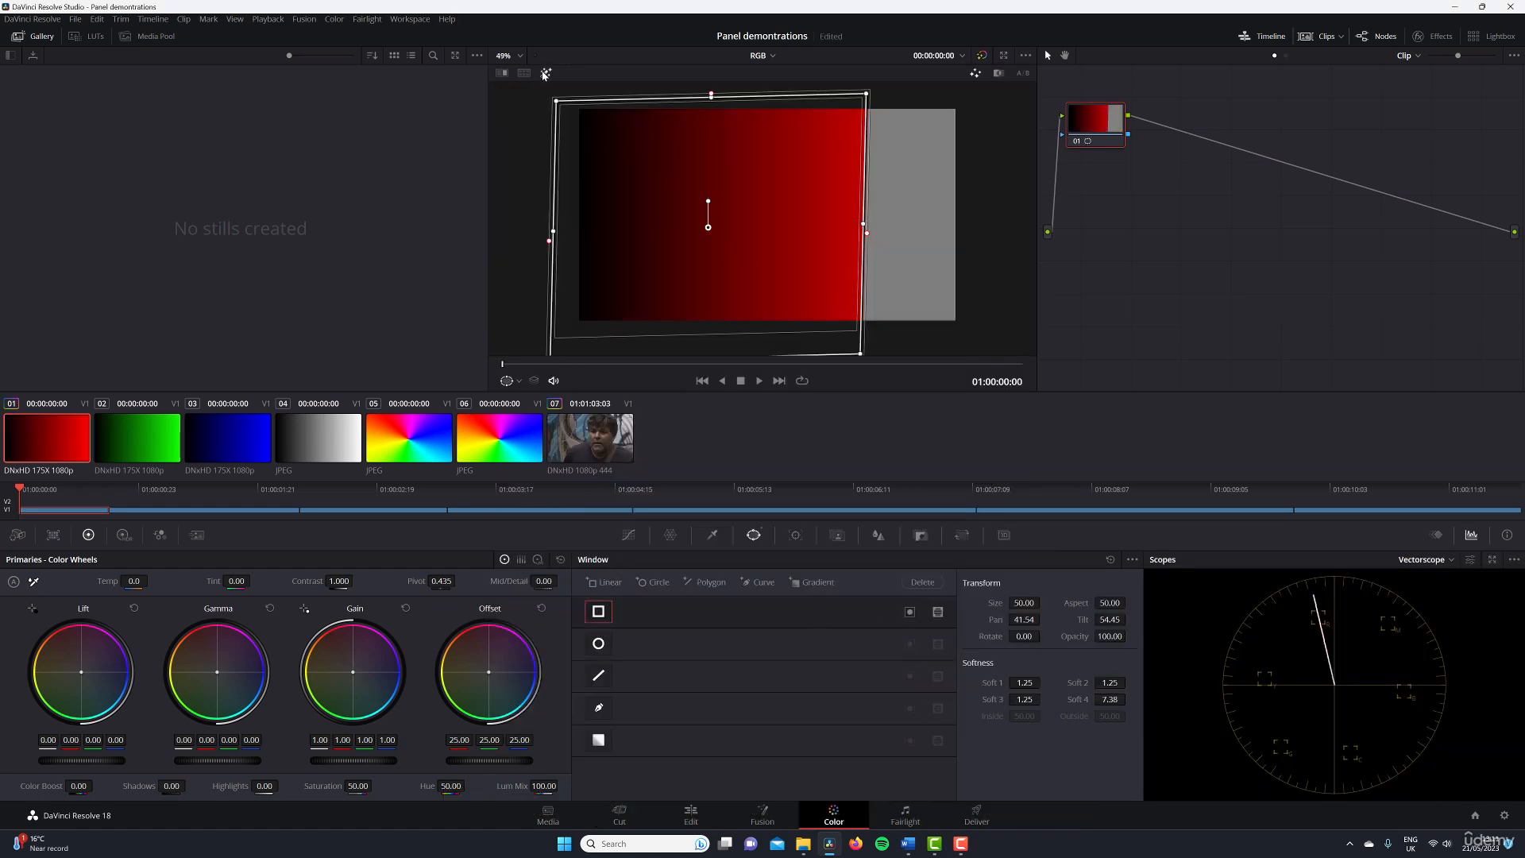
Step: Stretch the linear window across the whole red gradient, vary how much of its dark side it covers, and disable the window
drag(866, 232, 980, 226)
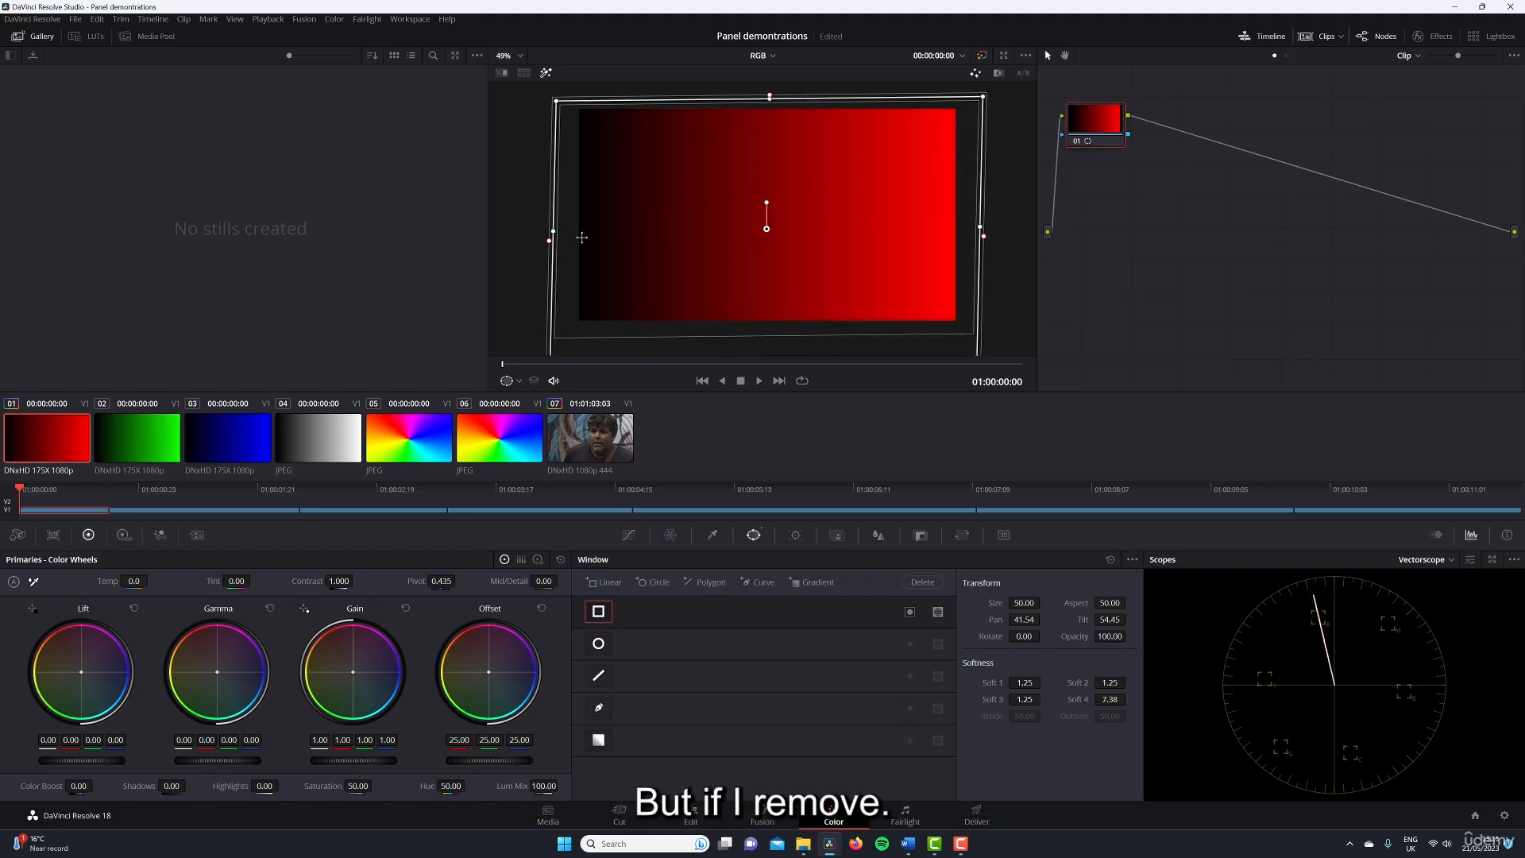
drag(558, 233, 748, 237)
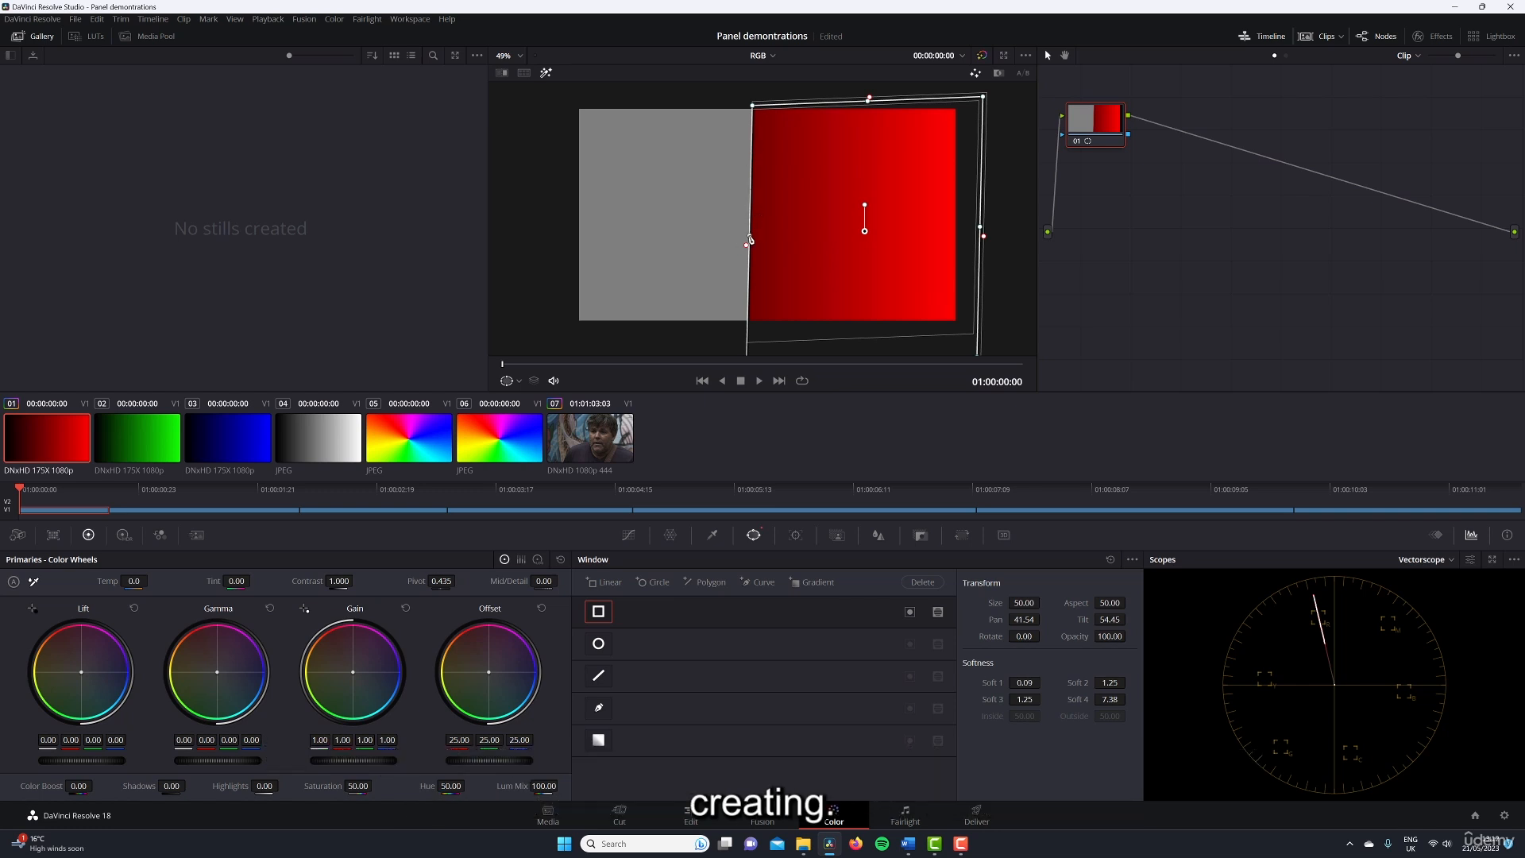
drag(749, 239, 637, 237)
click(595, 611)
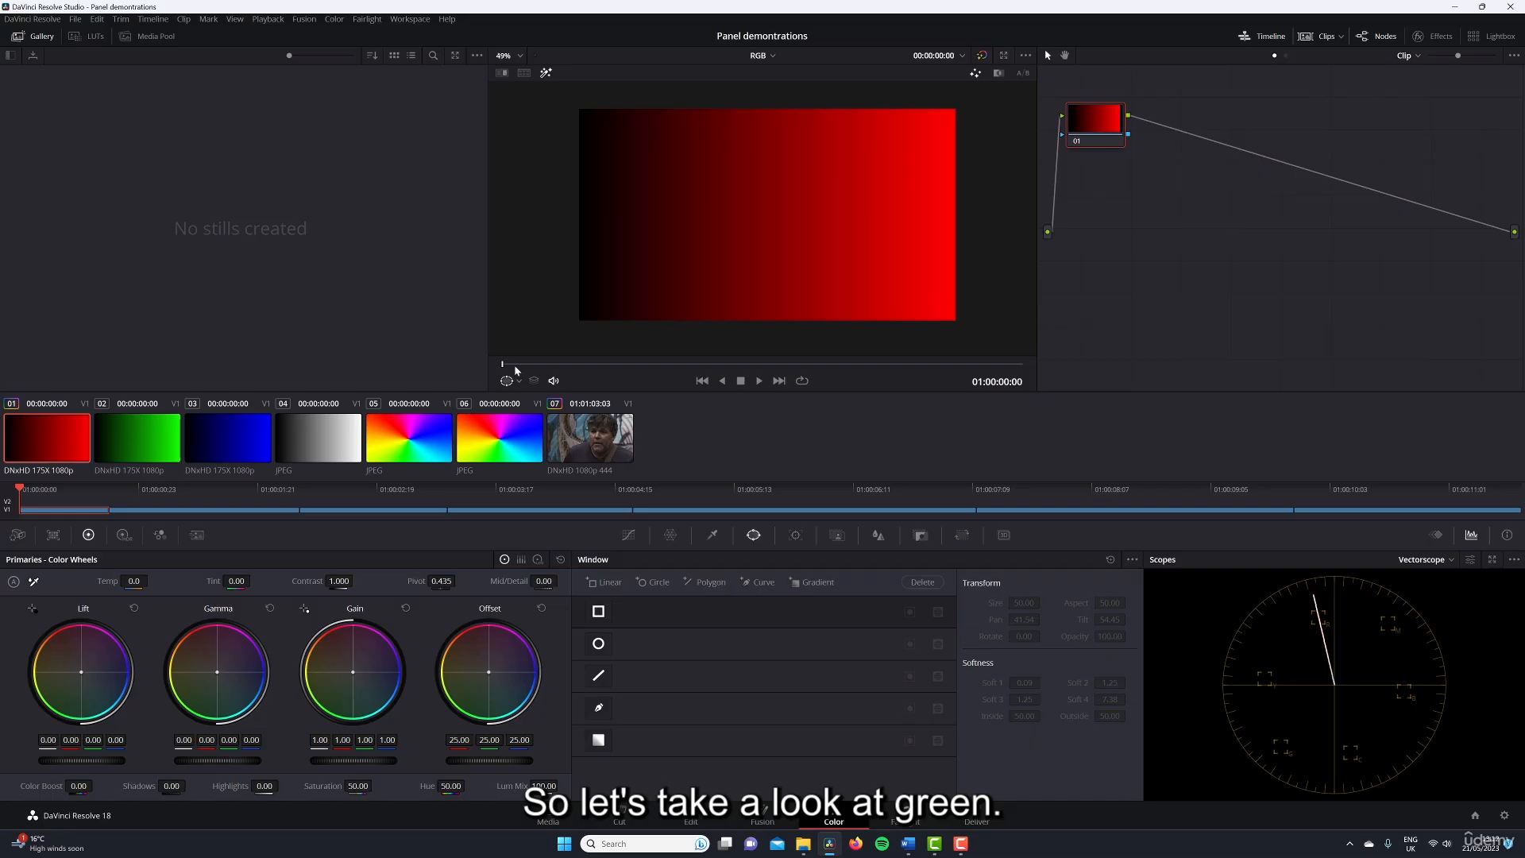
Step: Compare the green gradient, the blue gradient and the multicolored gradient on the vectorscope
click(141, 449)
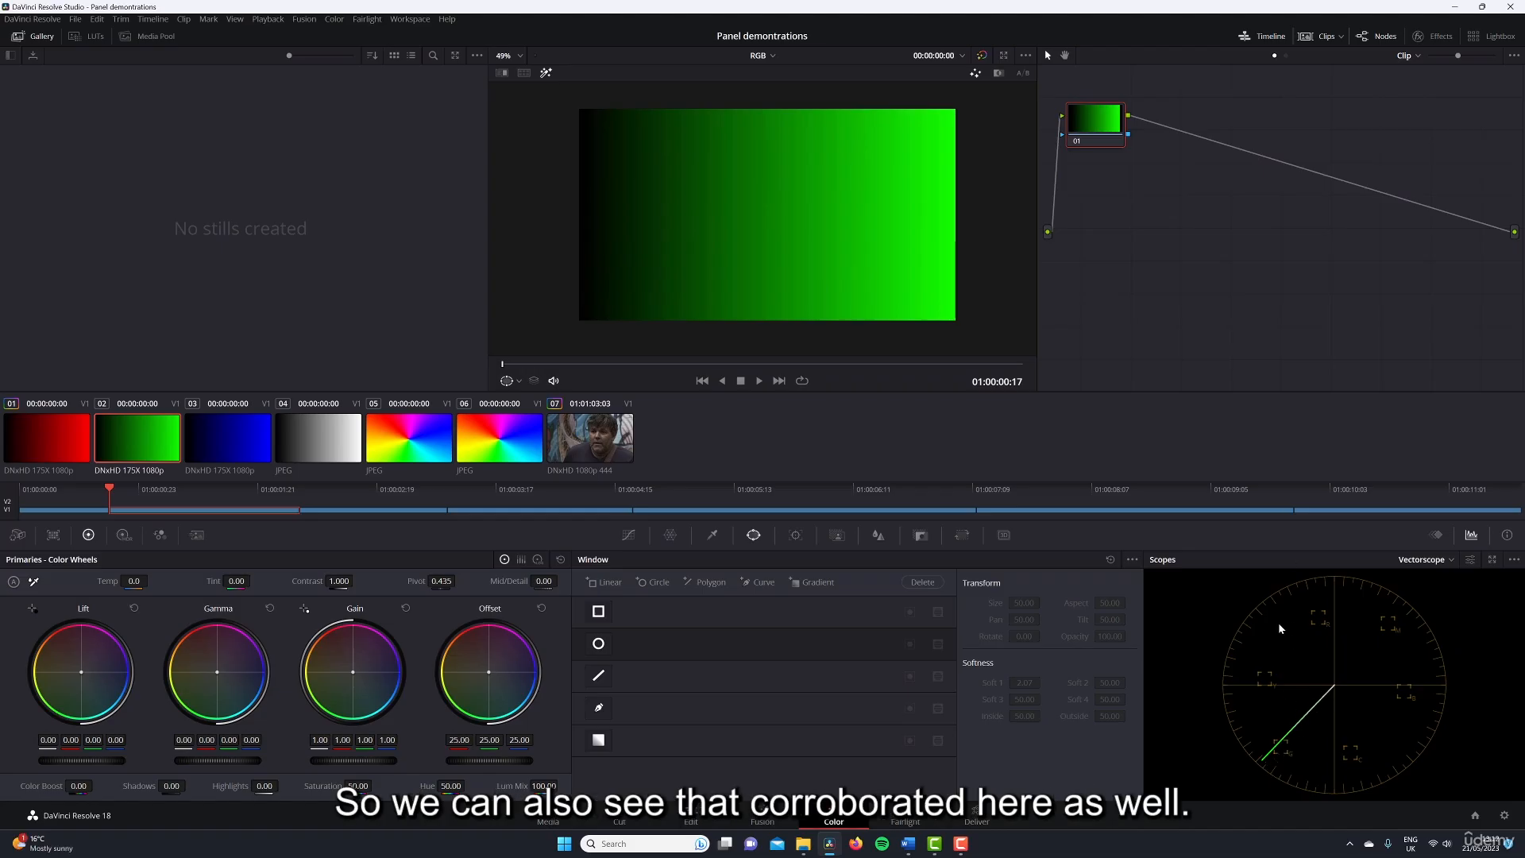
click(232, 451)
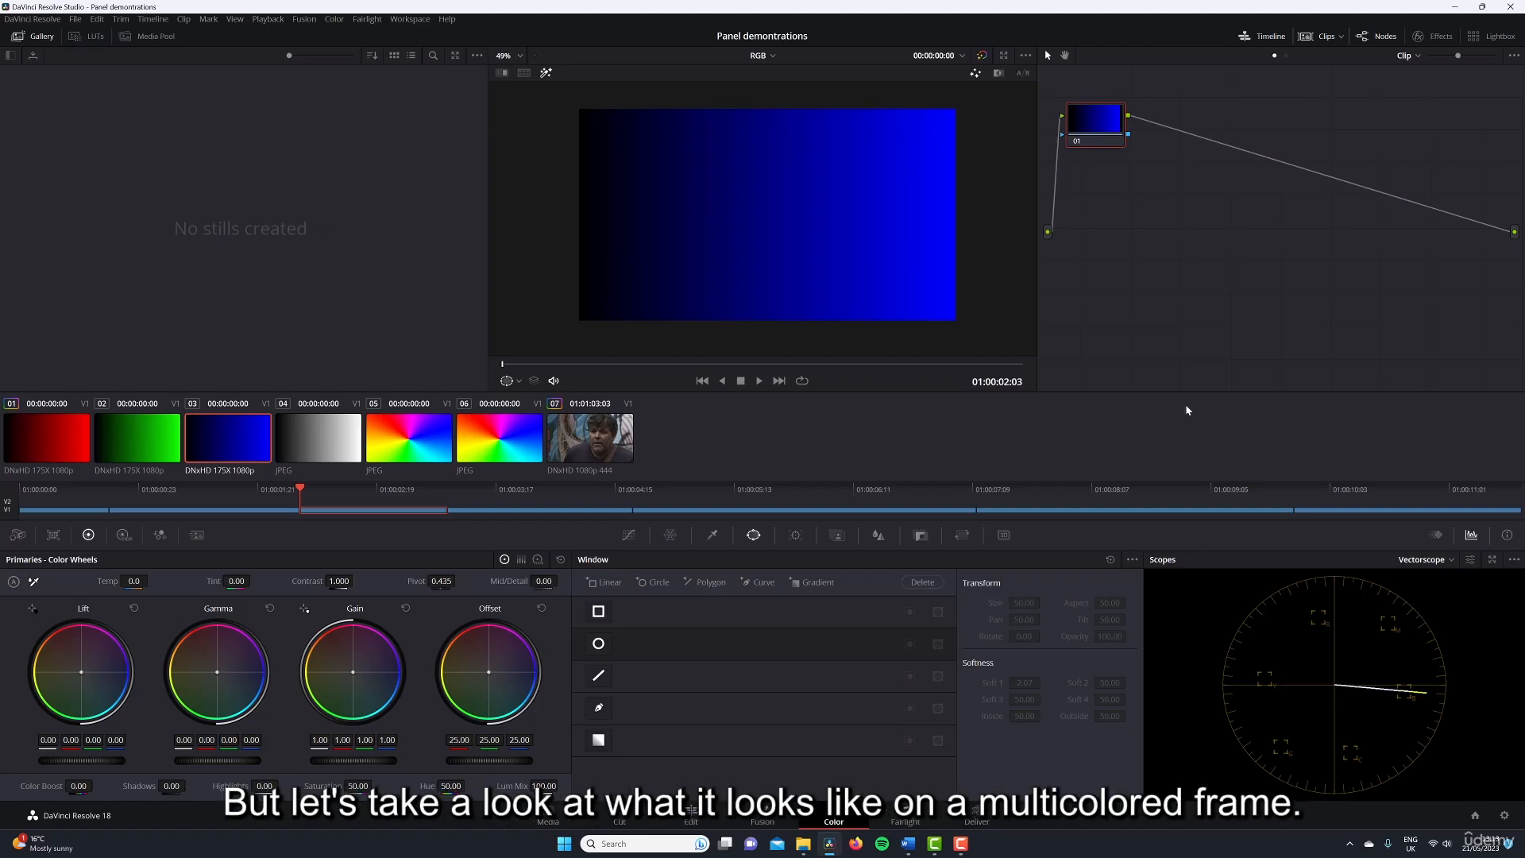
click(379, 465)
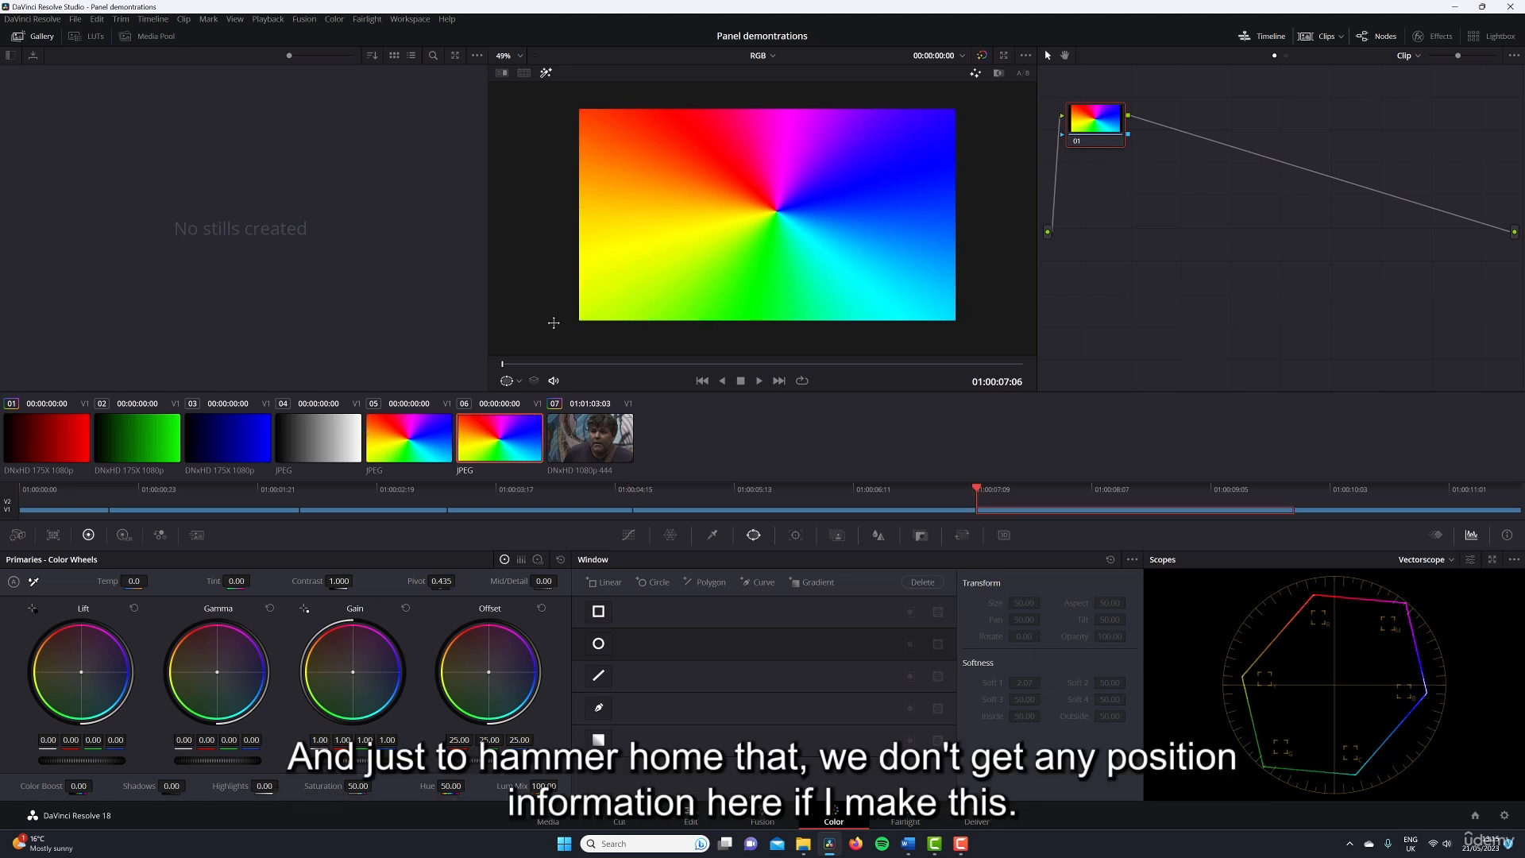
Step: Play the spinning multicolored clip 06 forward and in reverse to examine how the vectorscope trace responds to position changes
click(759, 381)
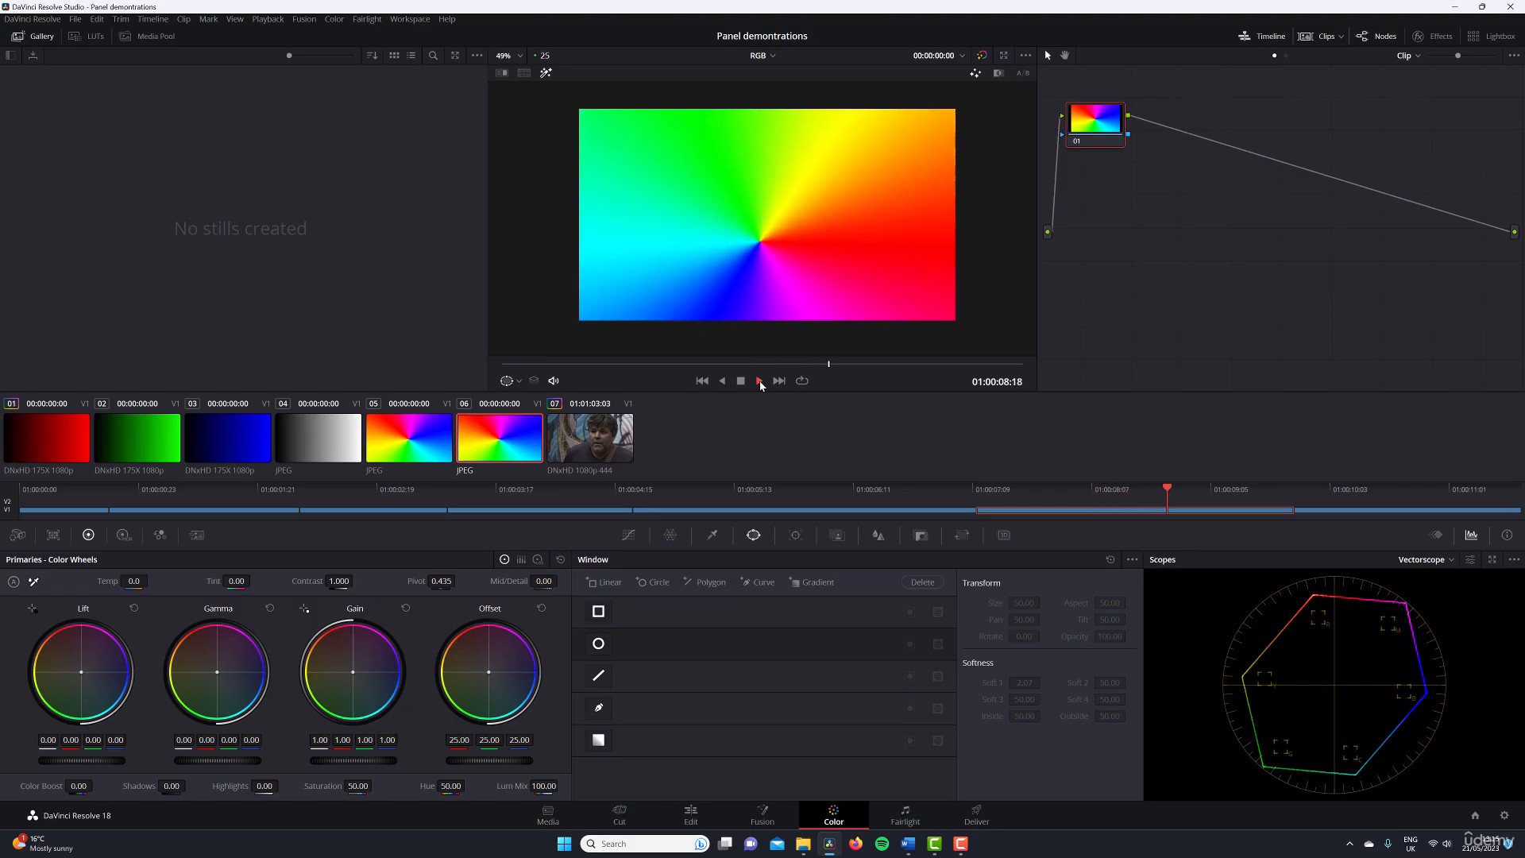
click(732, 380)
click(723, 382)
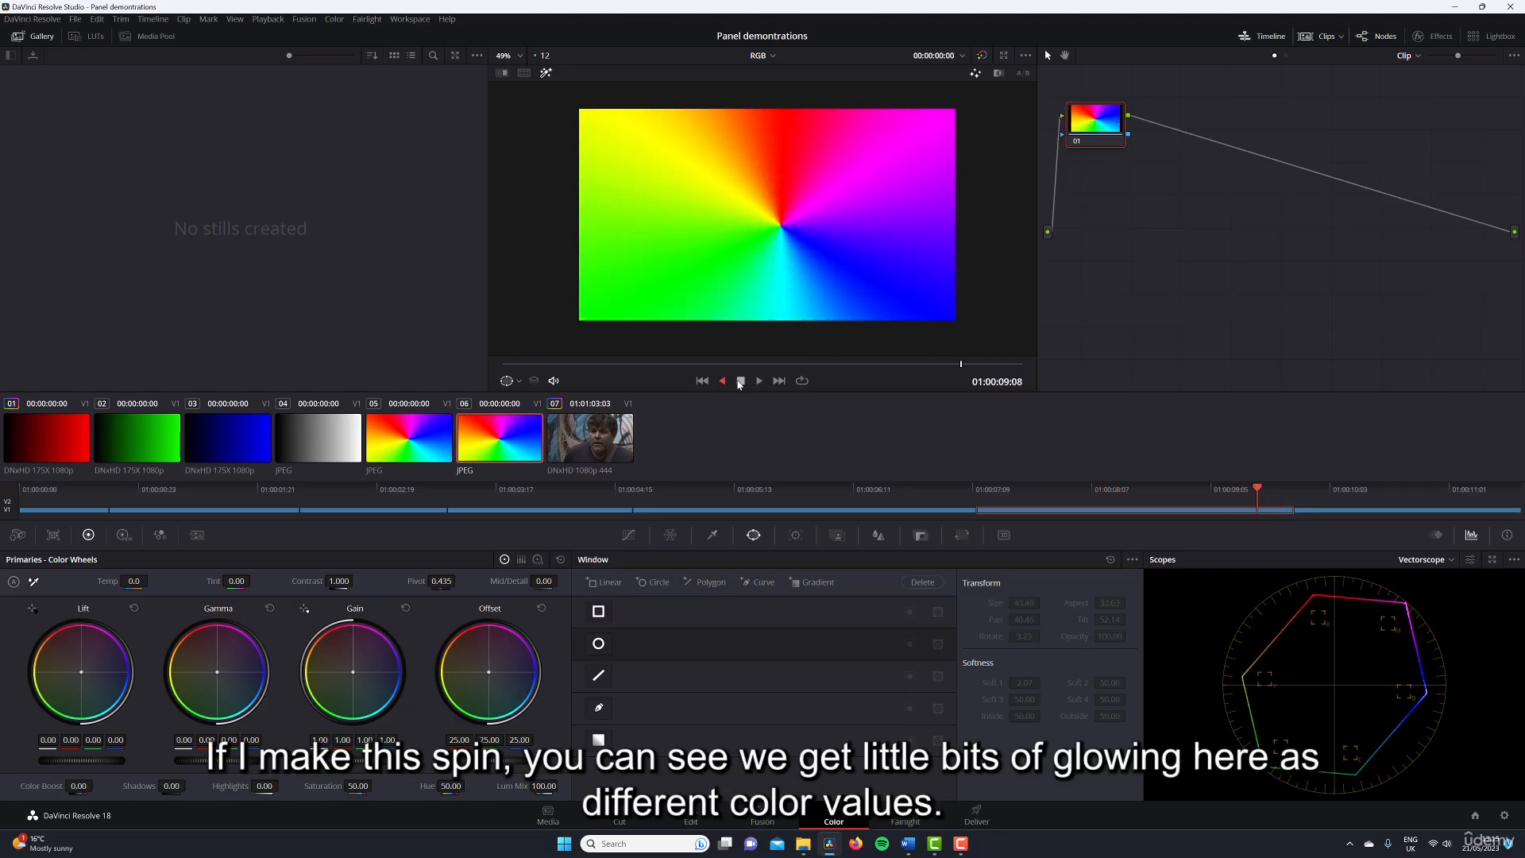
click(741, 381)
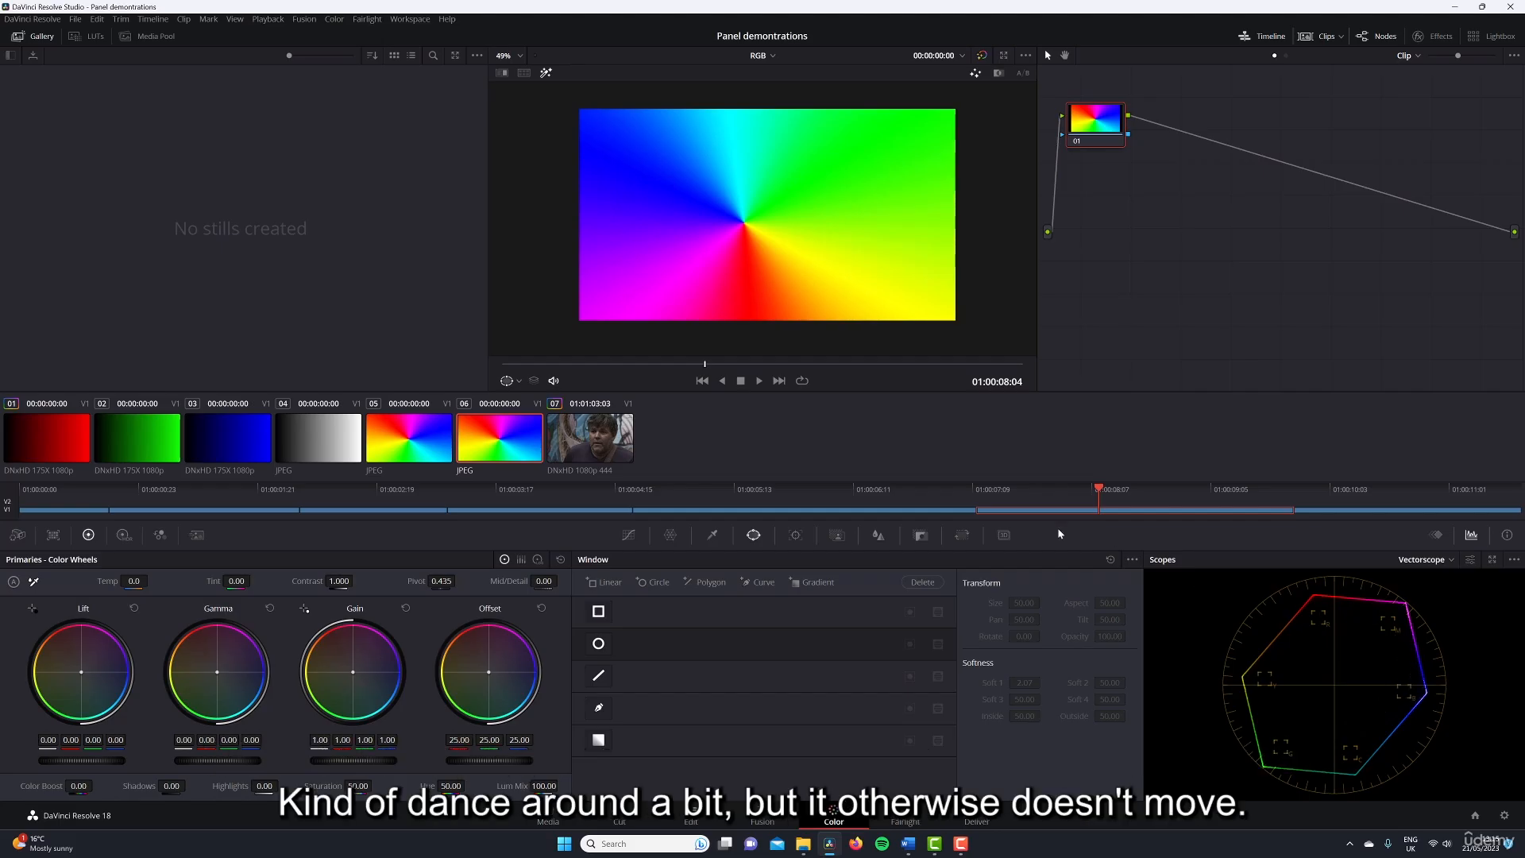
click(722, 381)
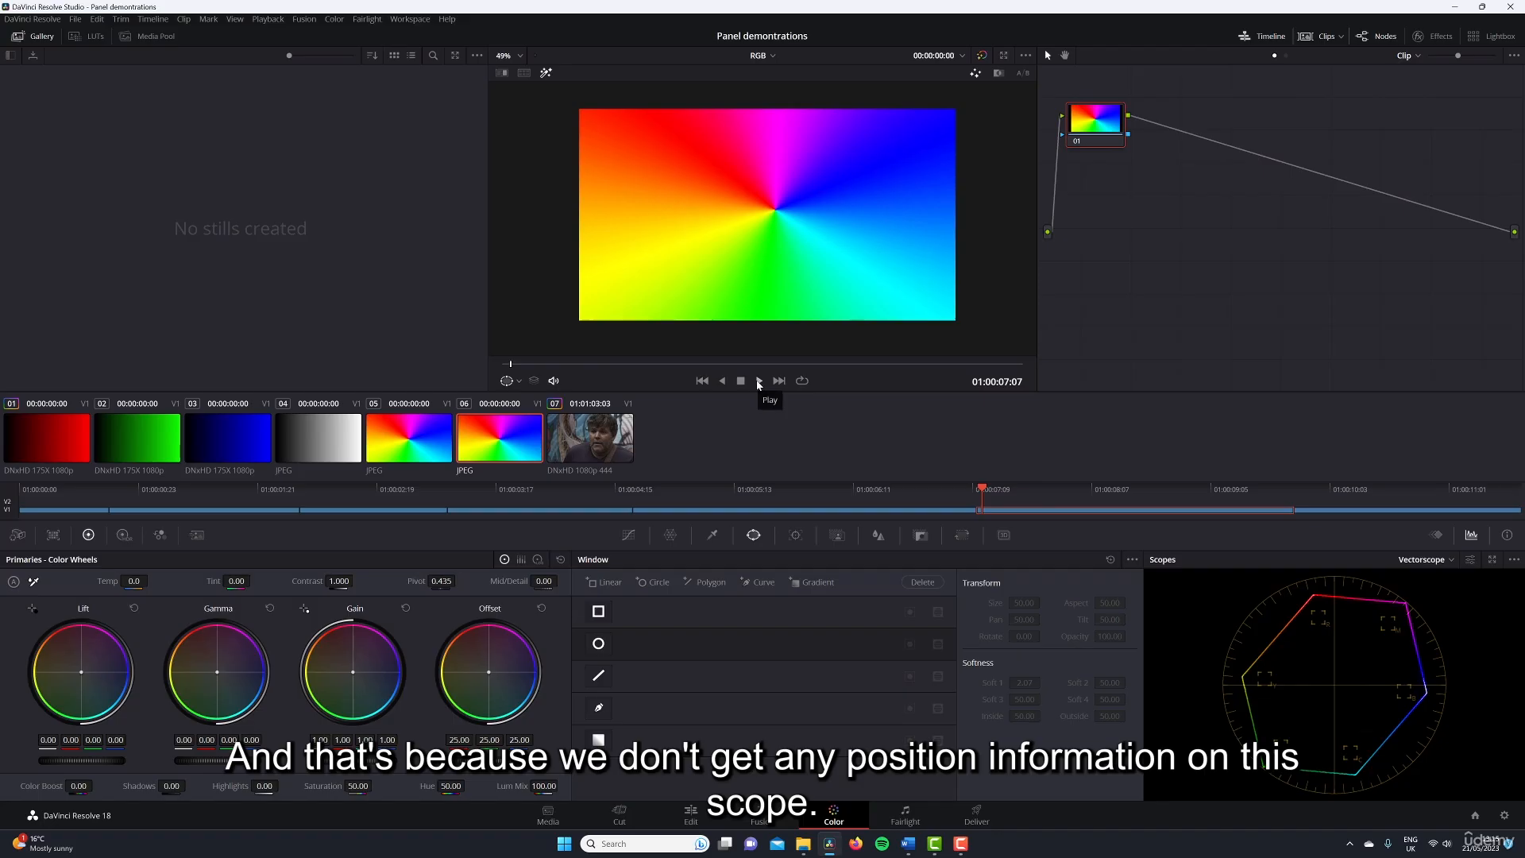
click(758, 382)
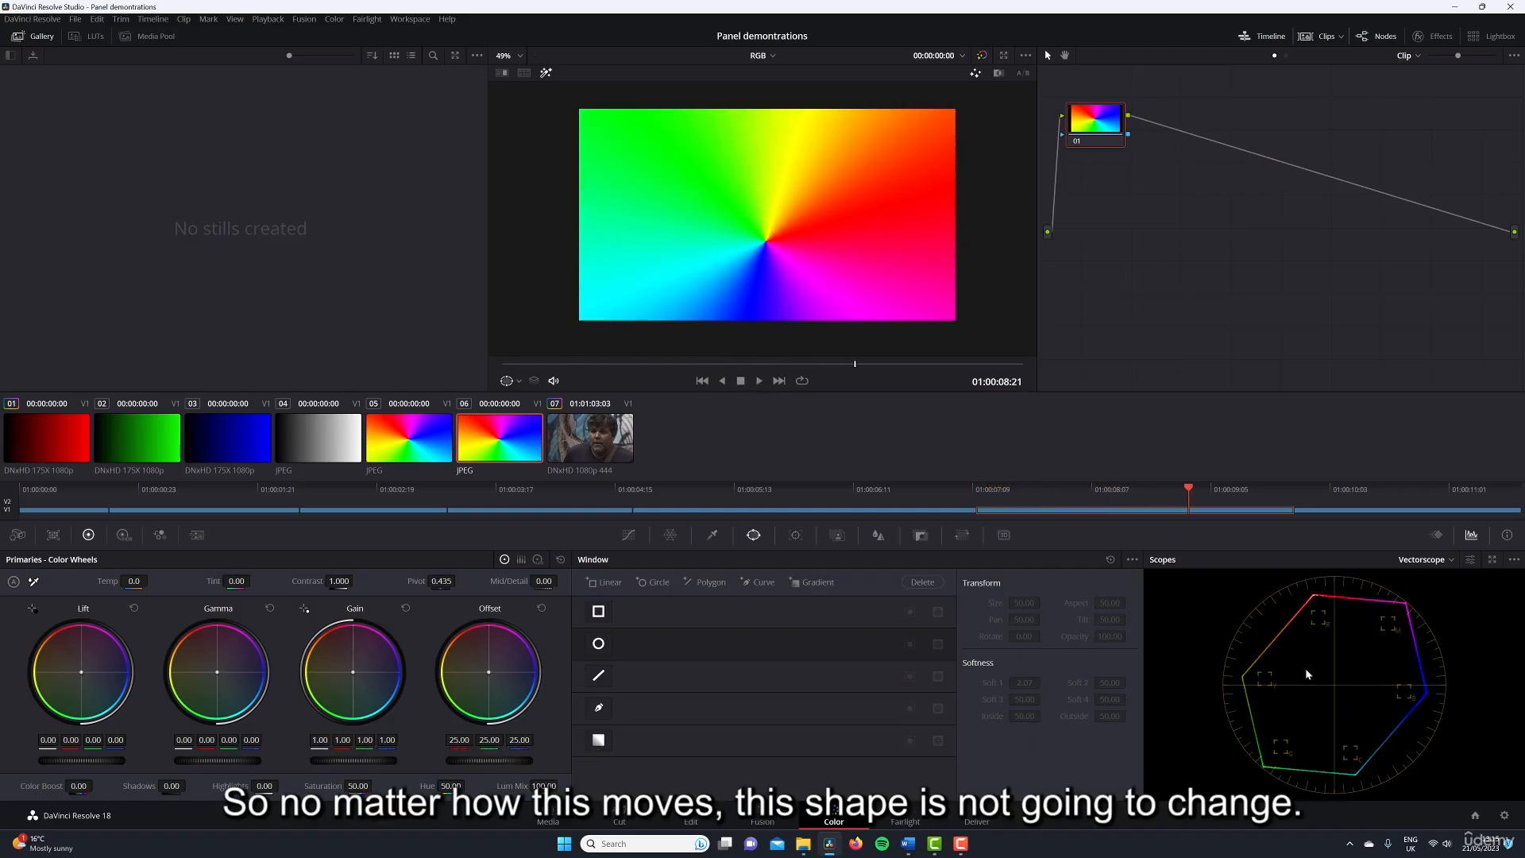
Step: Show the man's shot in clip 07 in the enlarged viewer at 93% zoom, keeping the grading panels and scope open
key(Down)
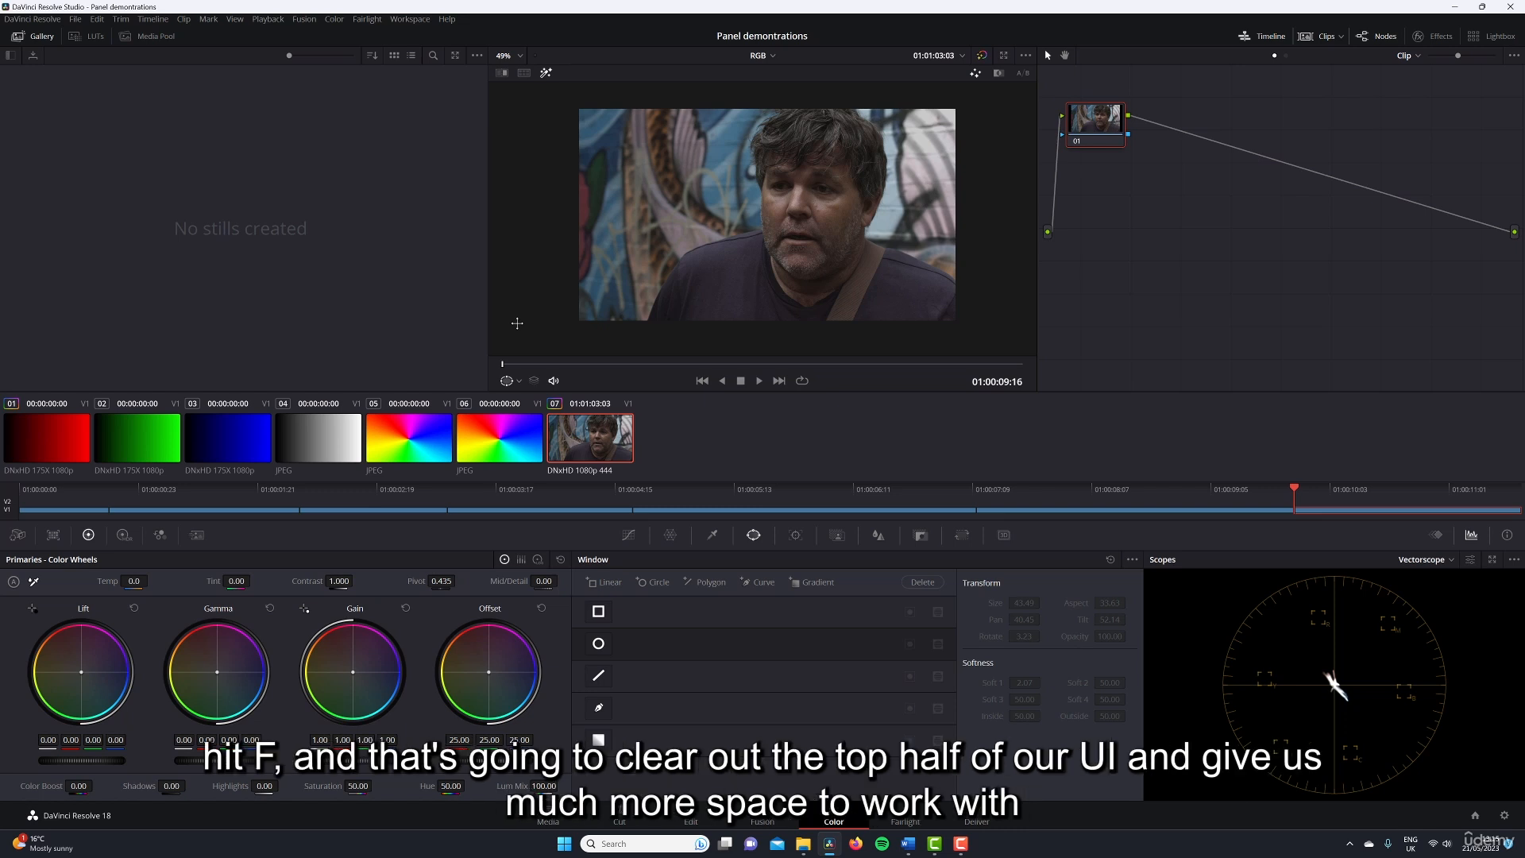
key(alt+f)
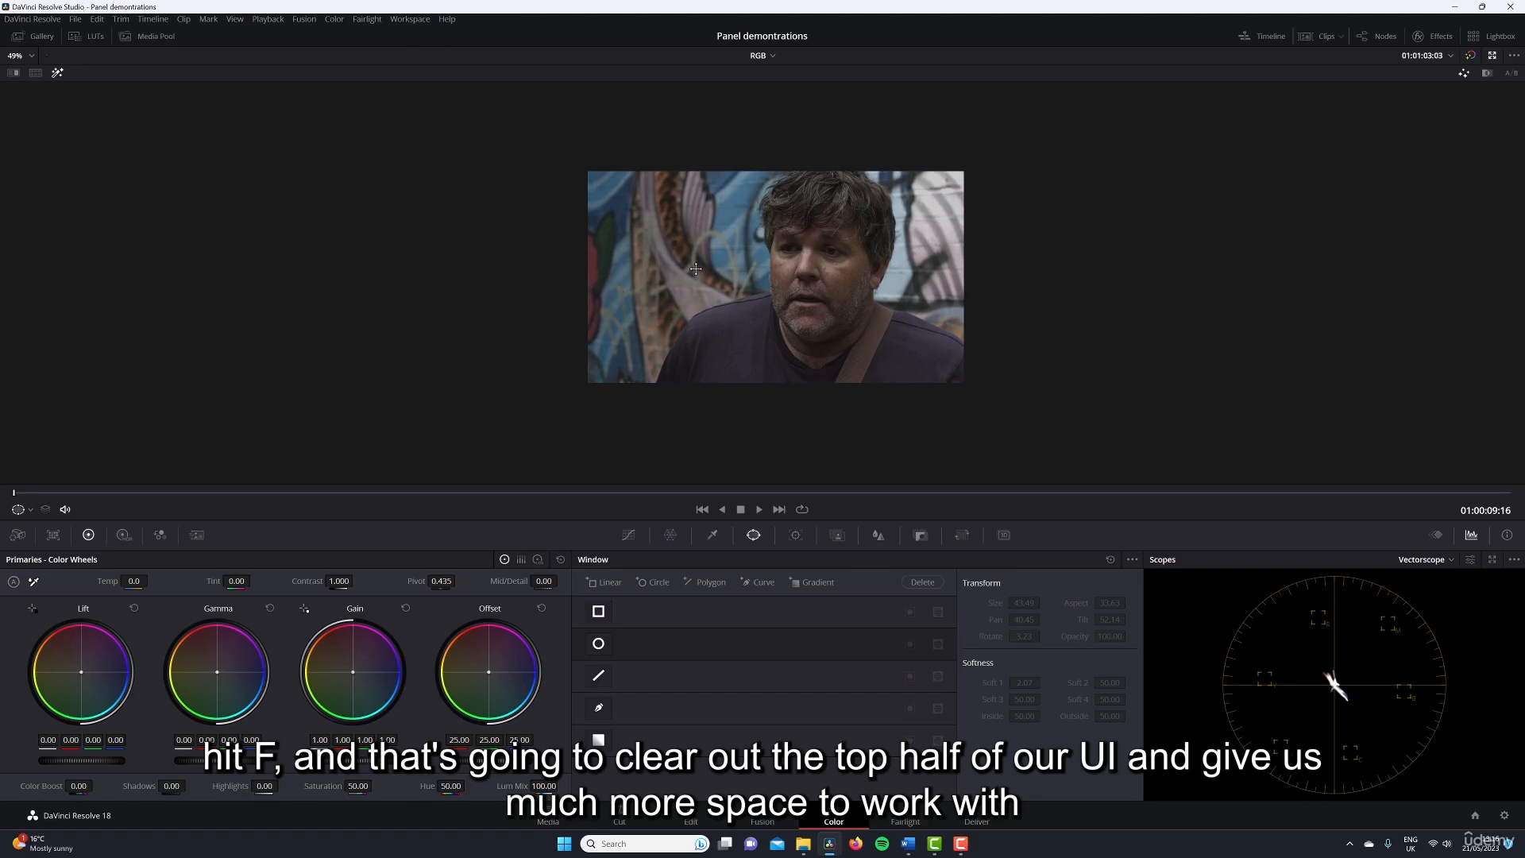
scroll(762, 291, up, 1)
scroll(762, 291, up, 4)
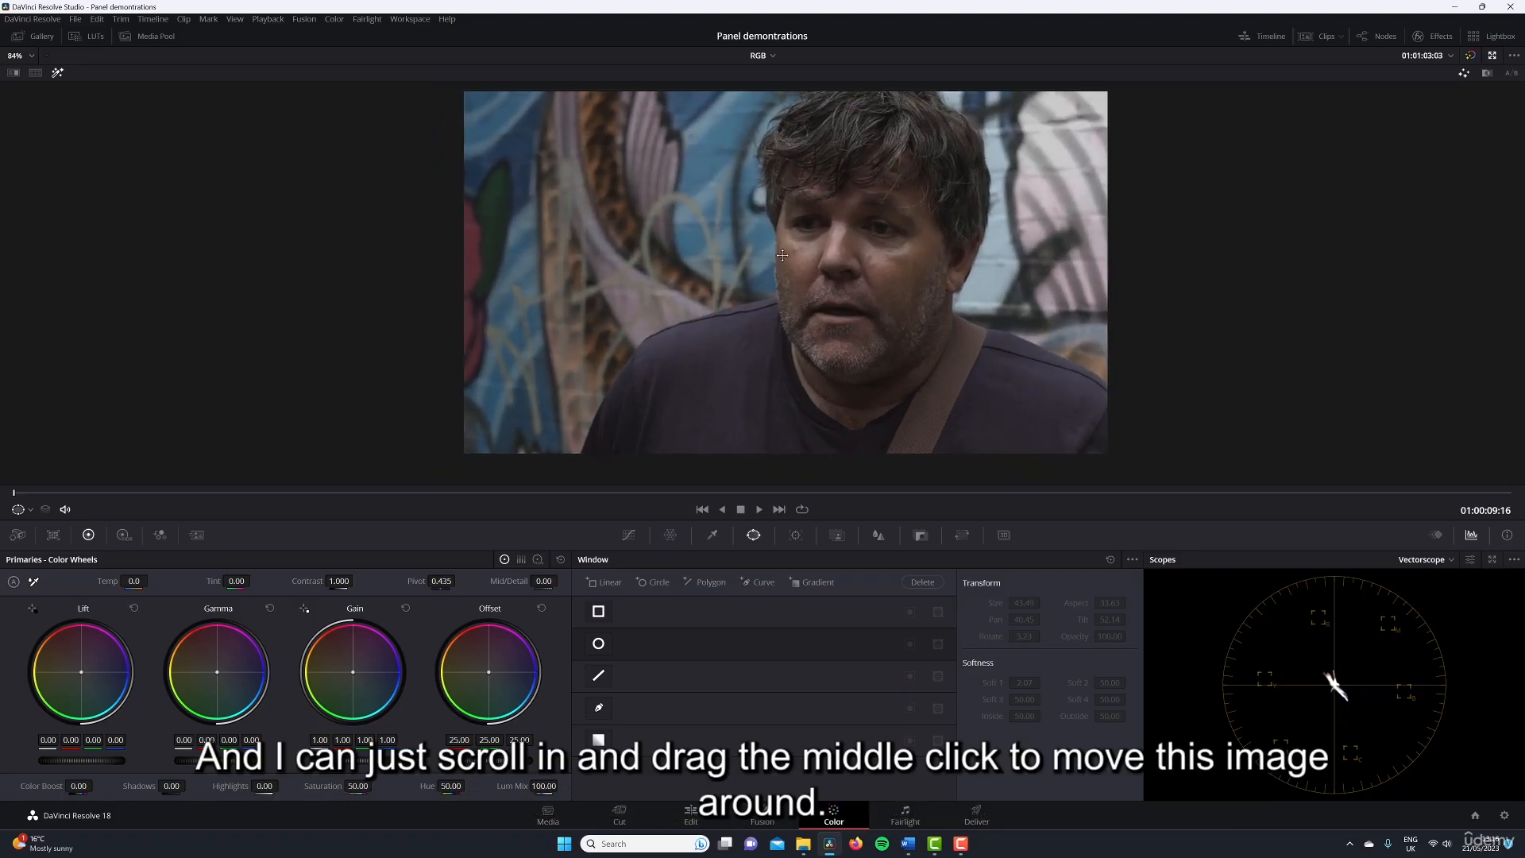
scroll(772, 256, up, 1)
scroll(806, 305, up, 1)
scroll(805, 304, up, 1)
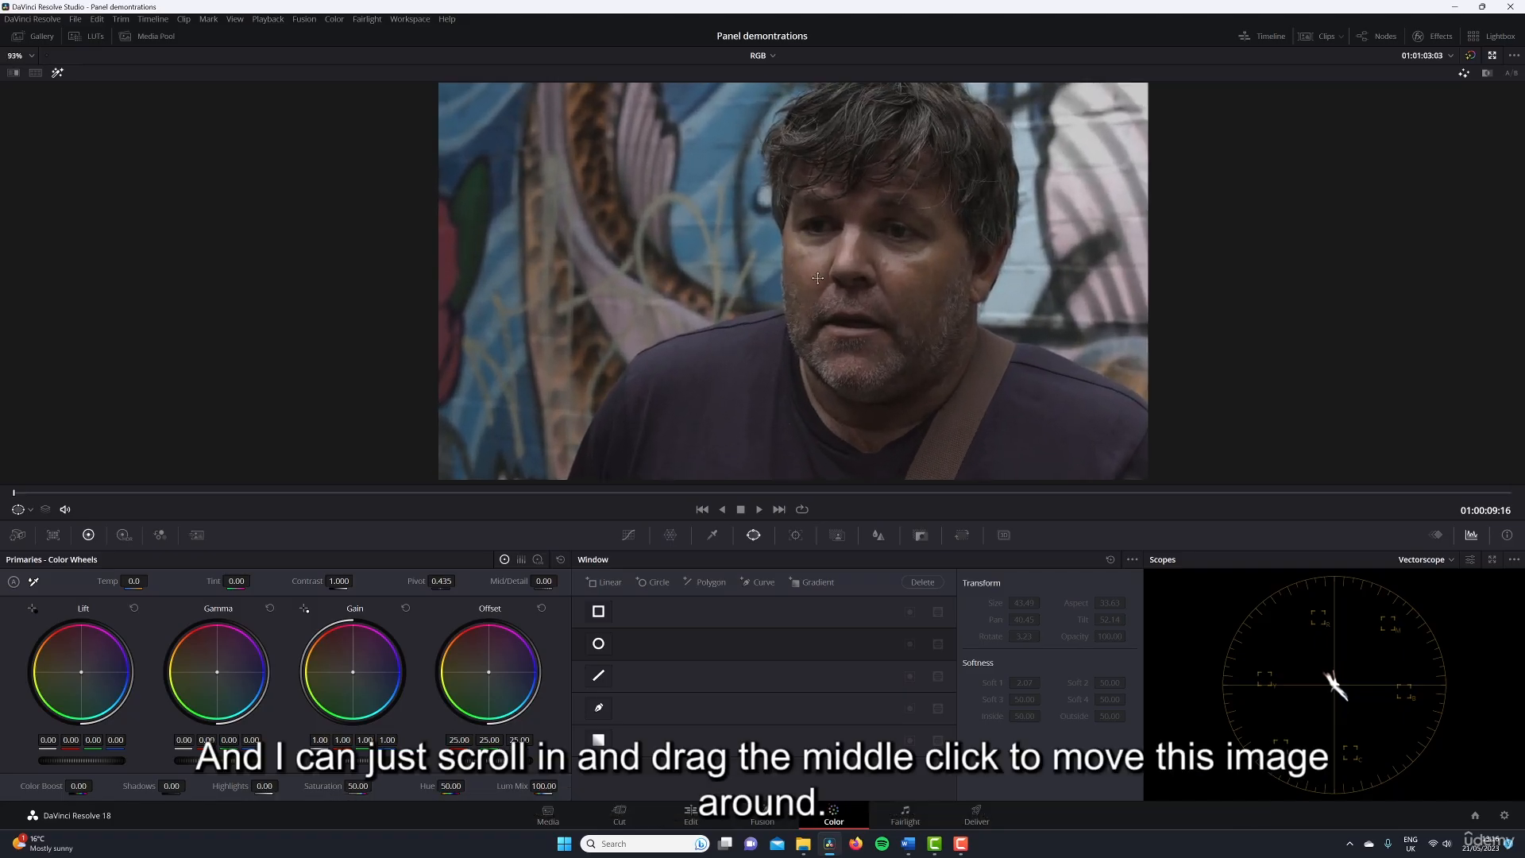
scroll(816, 281, up, 1)
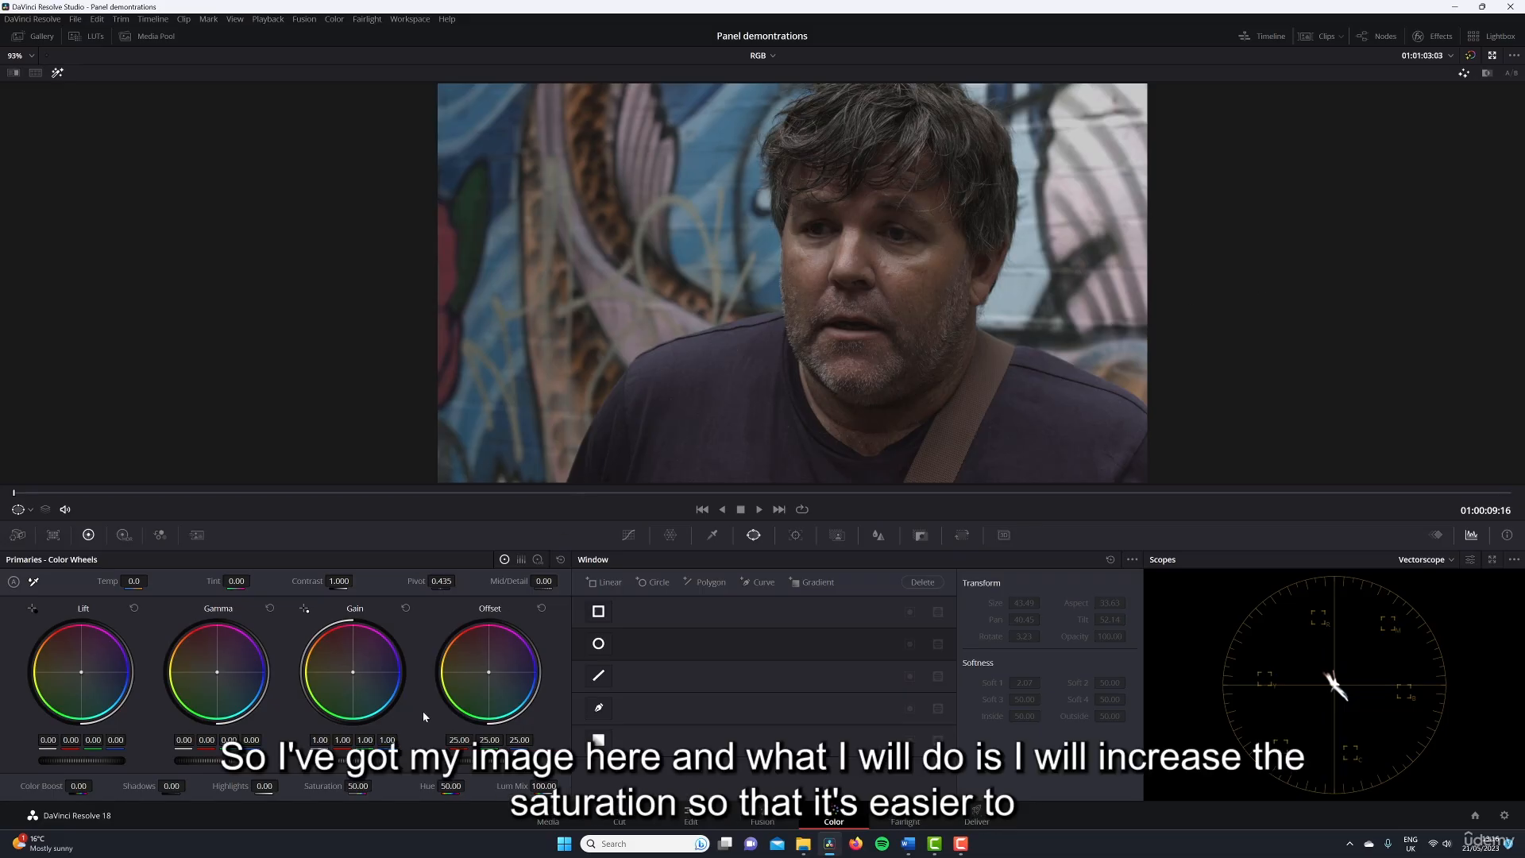
Step: Vary the saturation of the man's shot down to 0 for comparison on the vectorscope, and set it to 100
drag(362, 784, 375, 785)
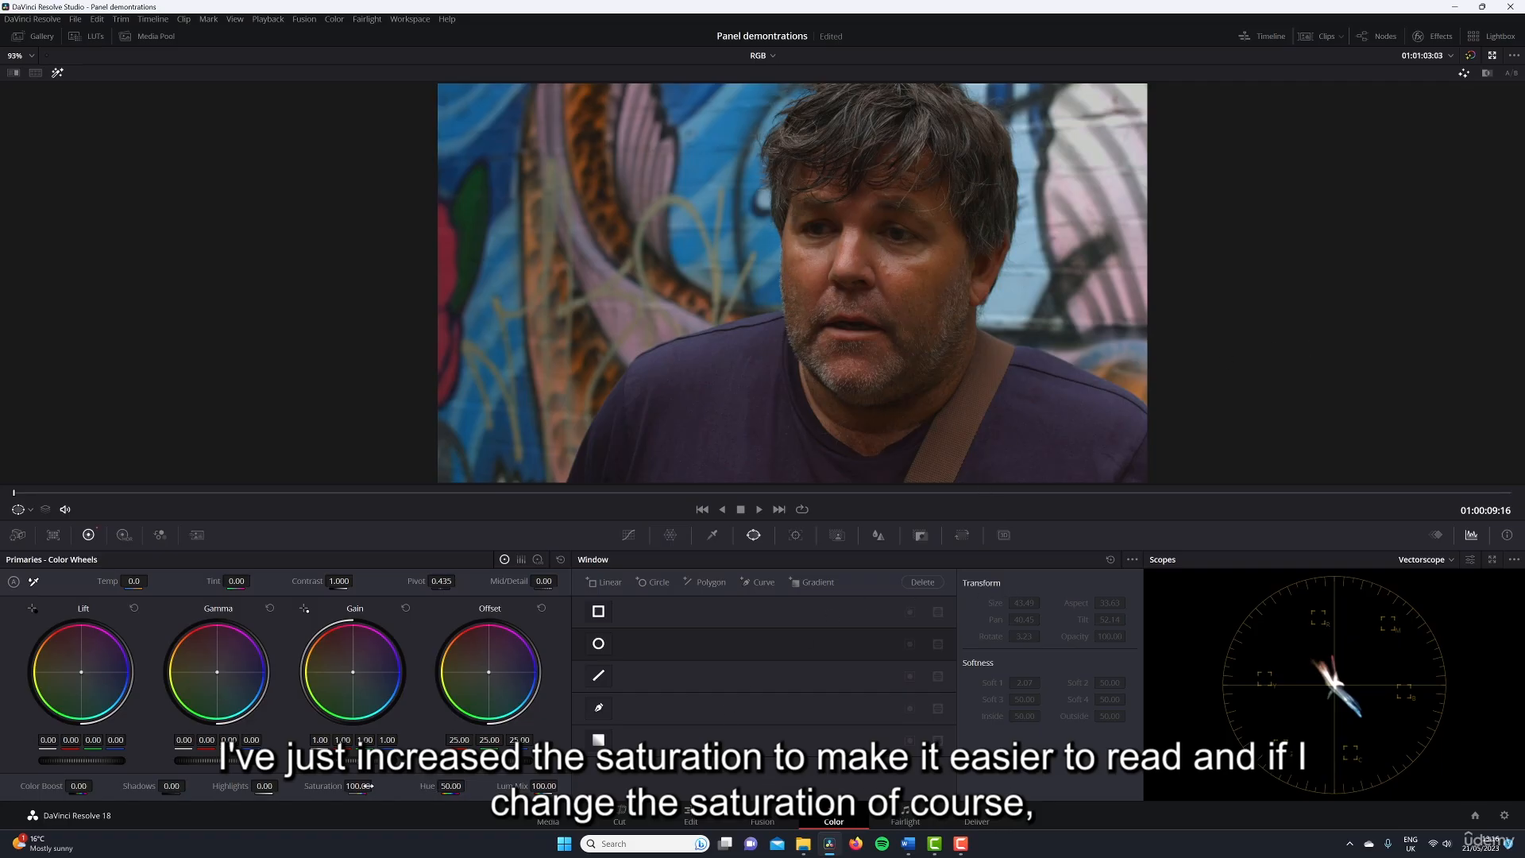
mouse_move(367, 786)
mouse_down()
mouse_move(333, 785)
mouse_move(397, 786)
mouse_move(375, 786)
mouse_up()
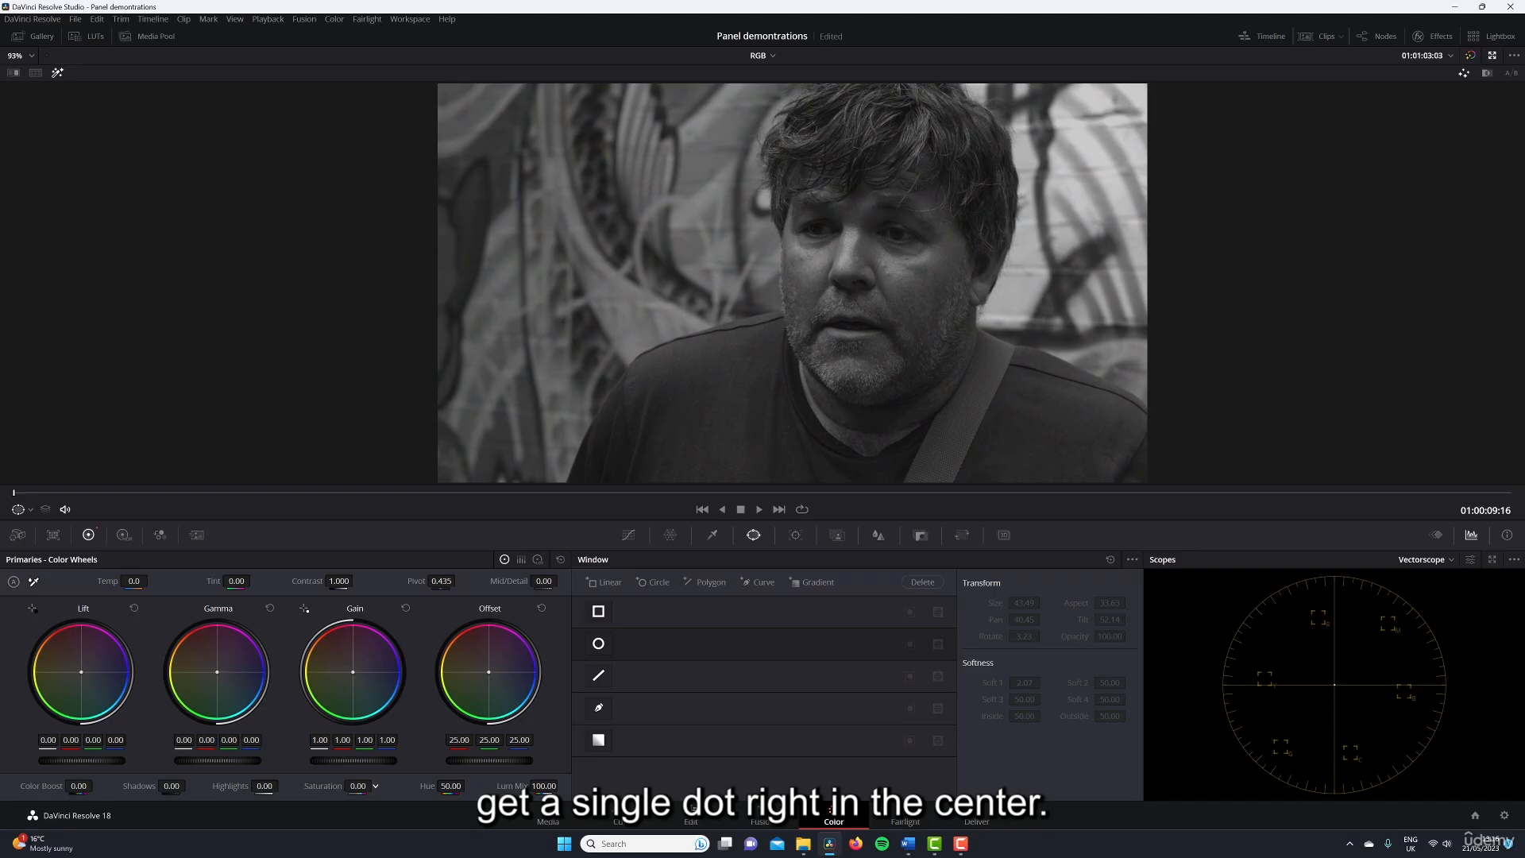
drag(375, 786, 397, 786)
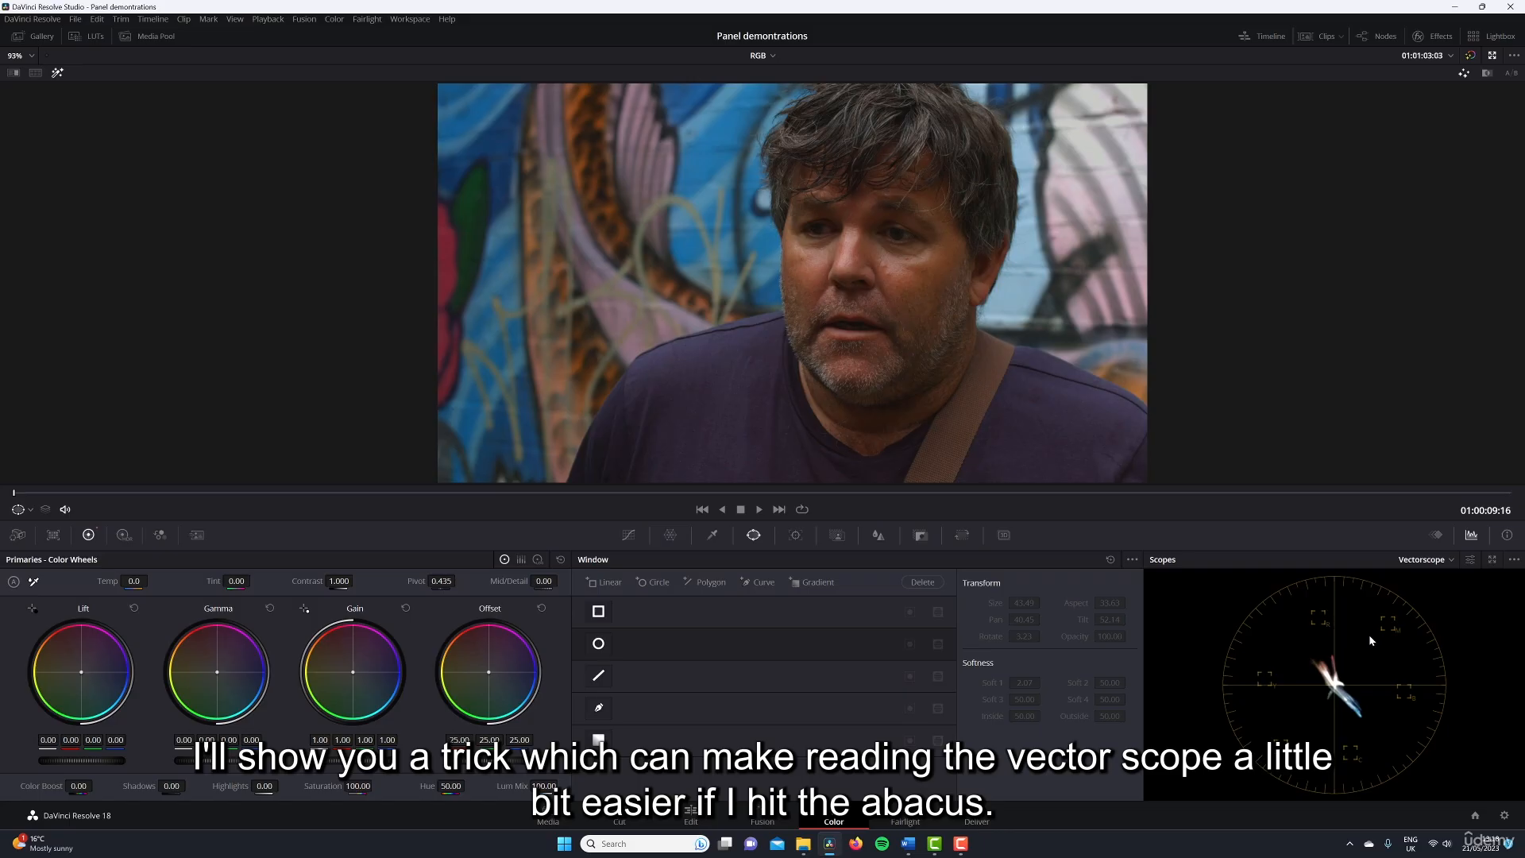
Step: Turn on the vectorscope's 2x zoom and skin tone indicator, and set the hue of the man's shot to 50.60
click(1474, 557)
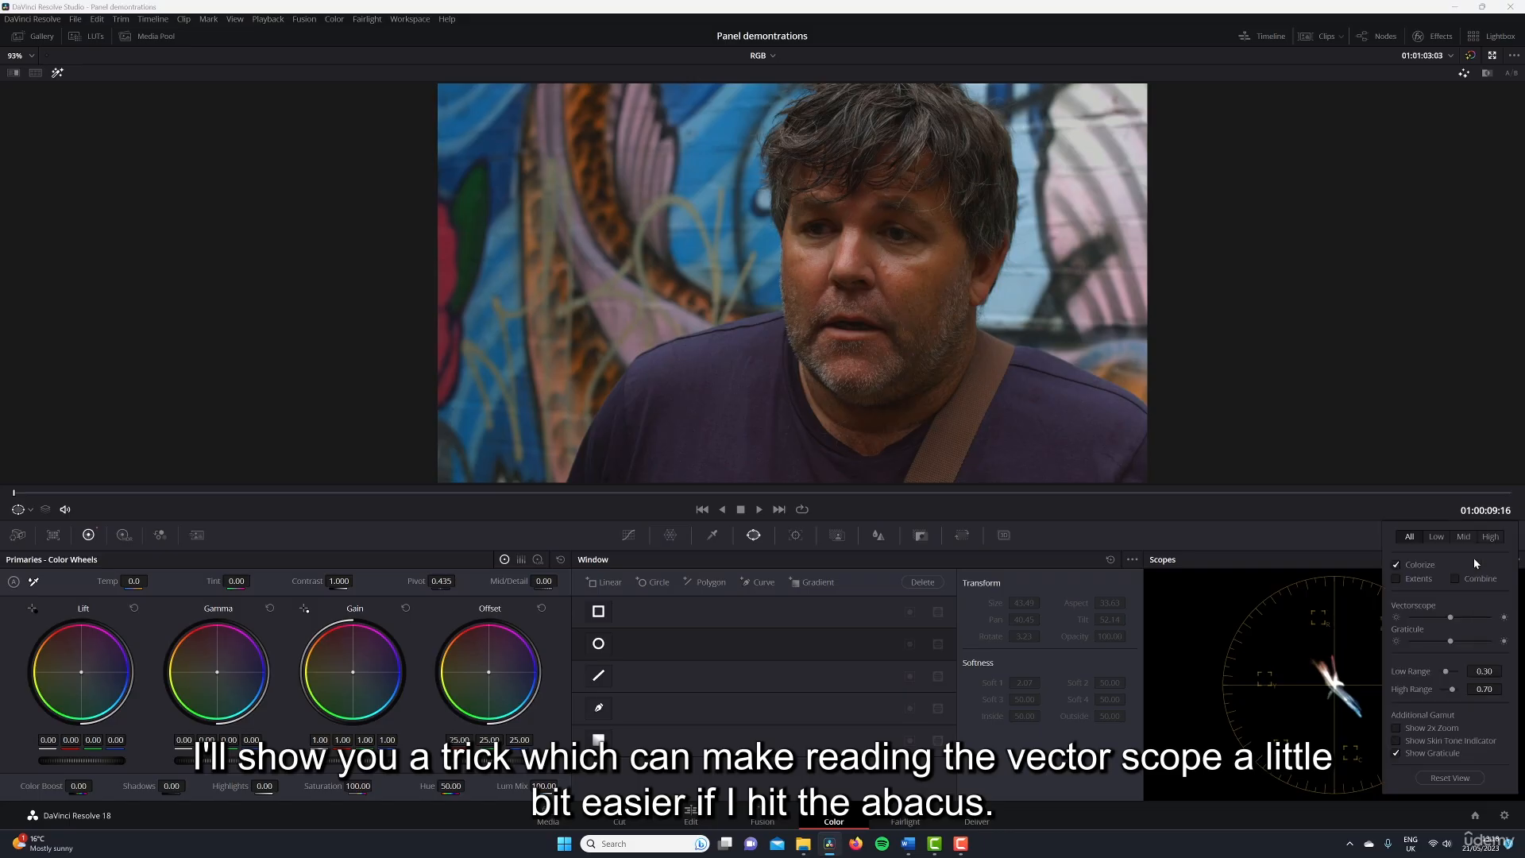
click(1396, 727)
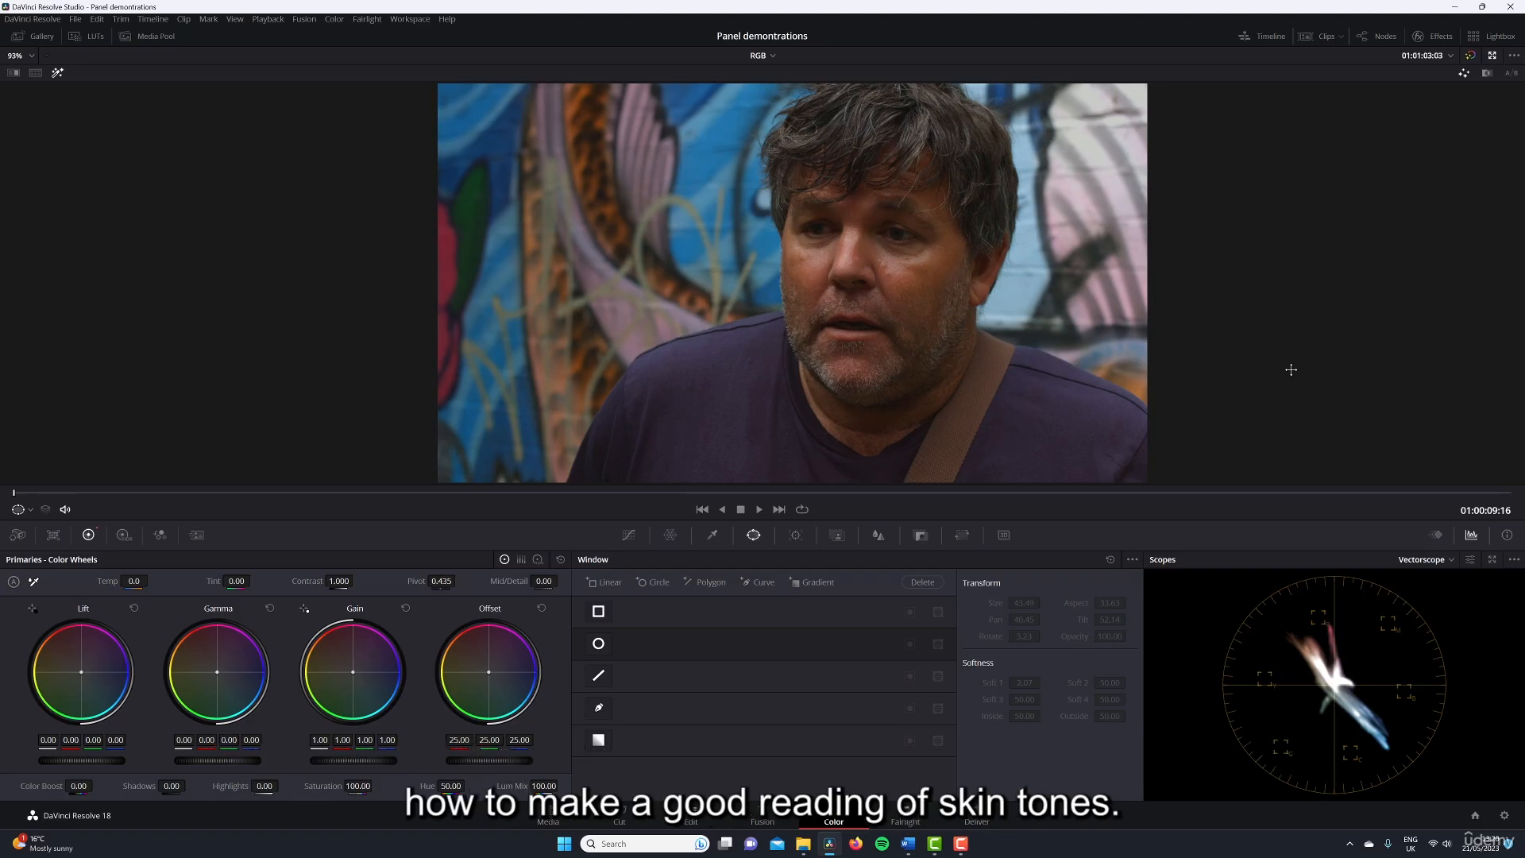
click(1470, 559)
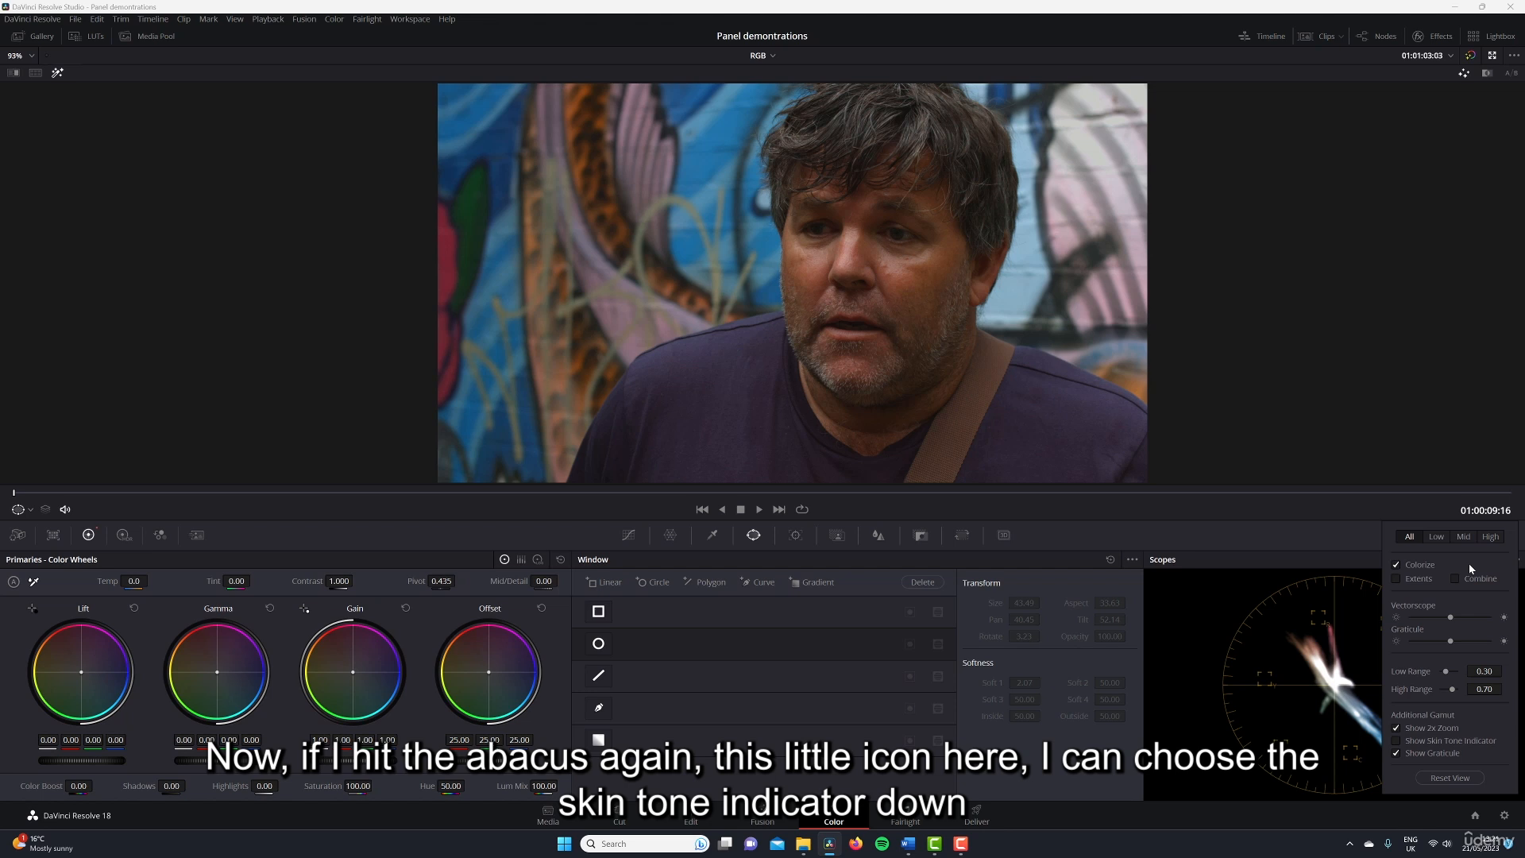
click(1400, 740)
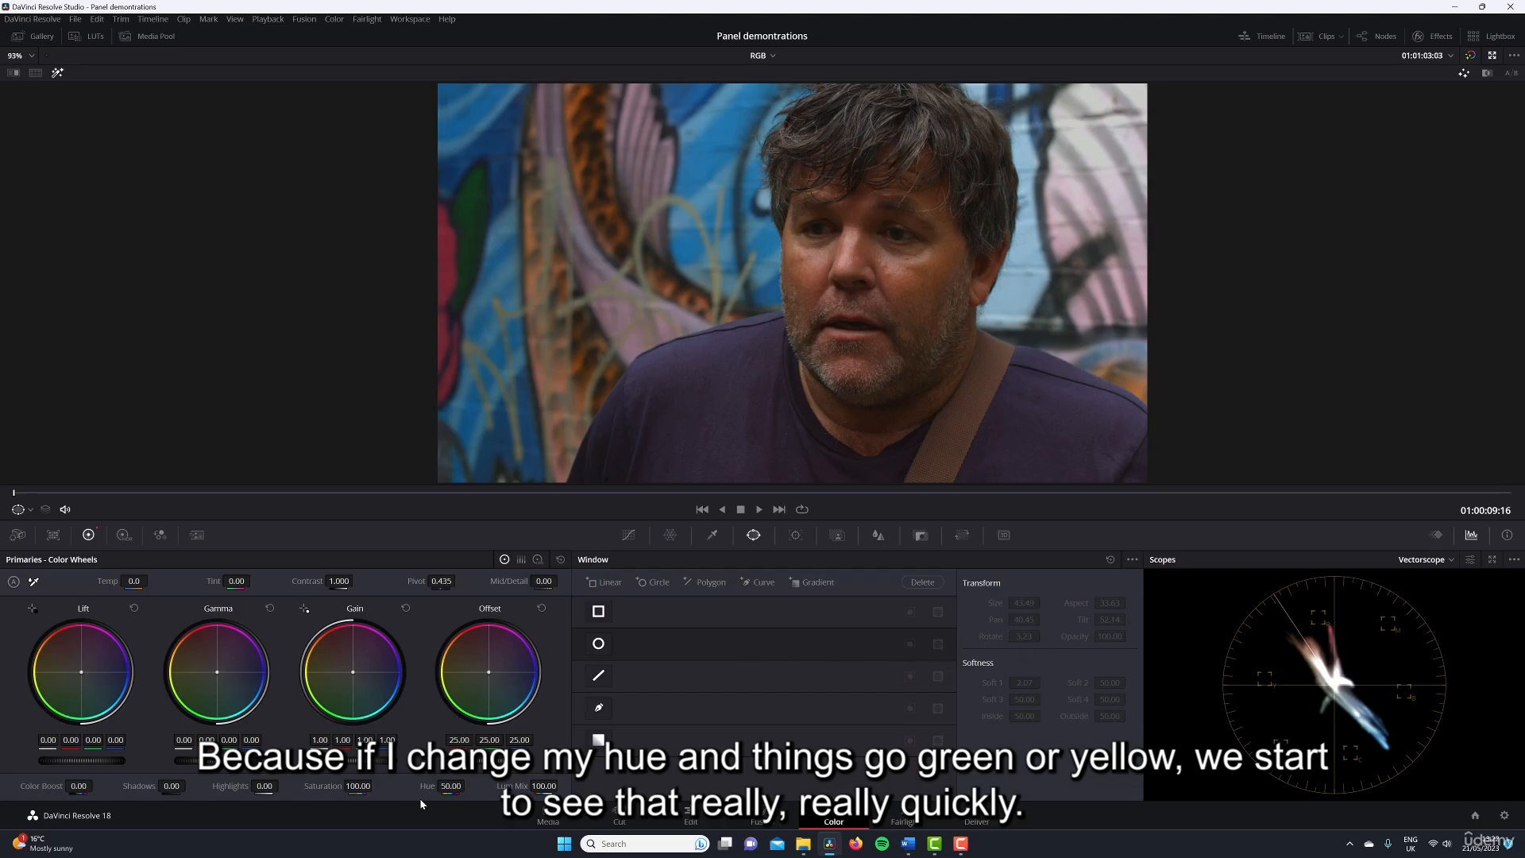
drag(450, 785, 465, 786)
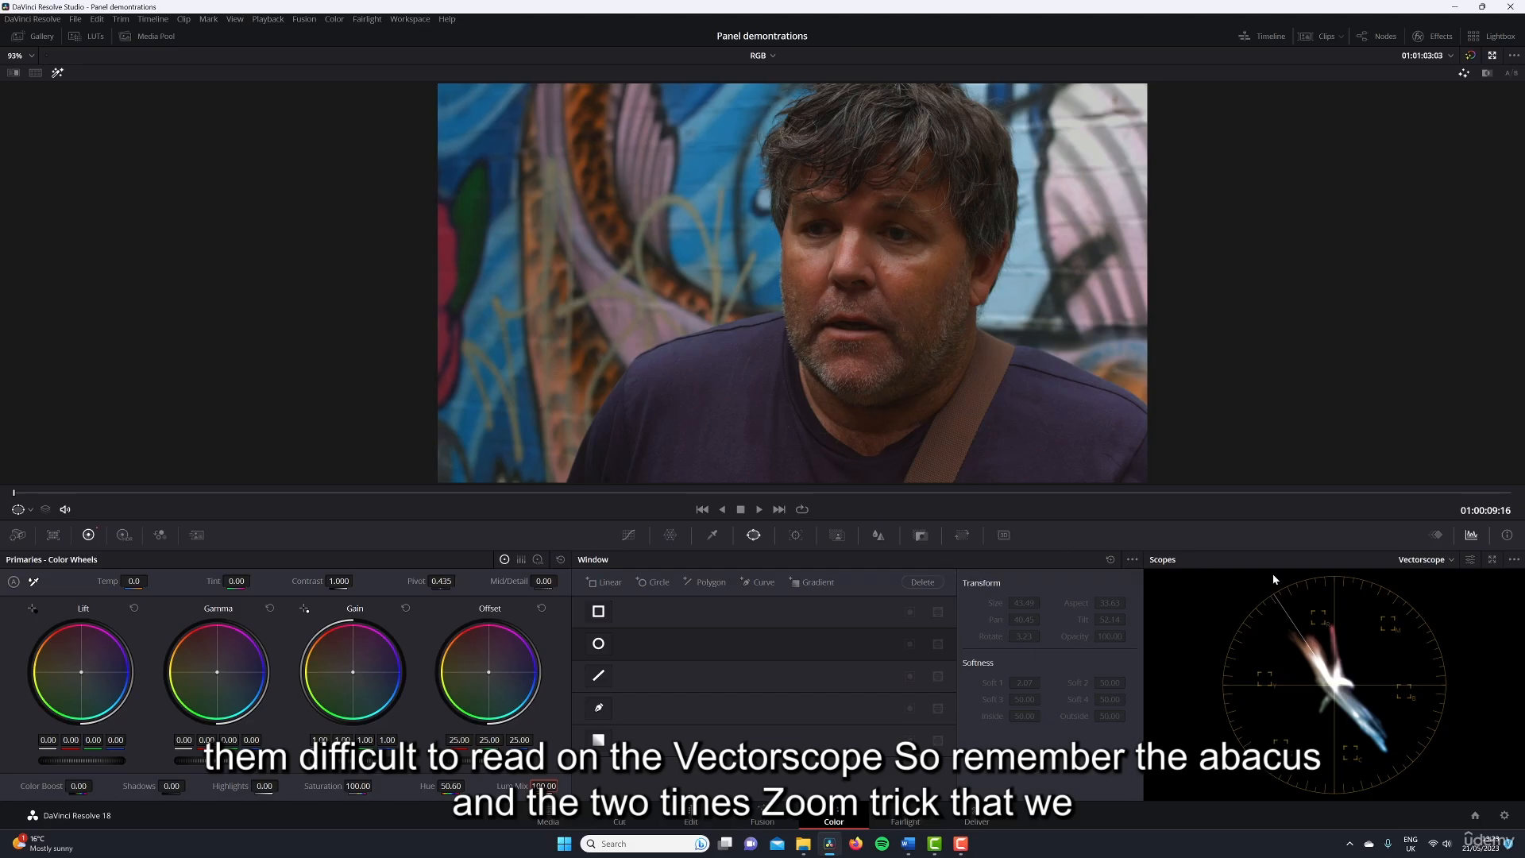
Step: Toggle the vectorscope's 2x zoom to compare trace sizes, and leave the zoom turned off
click(1470, 559)
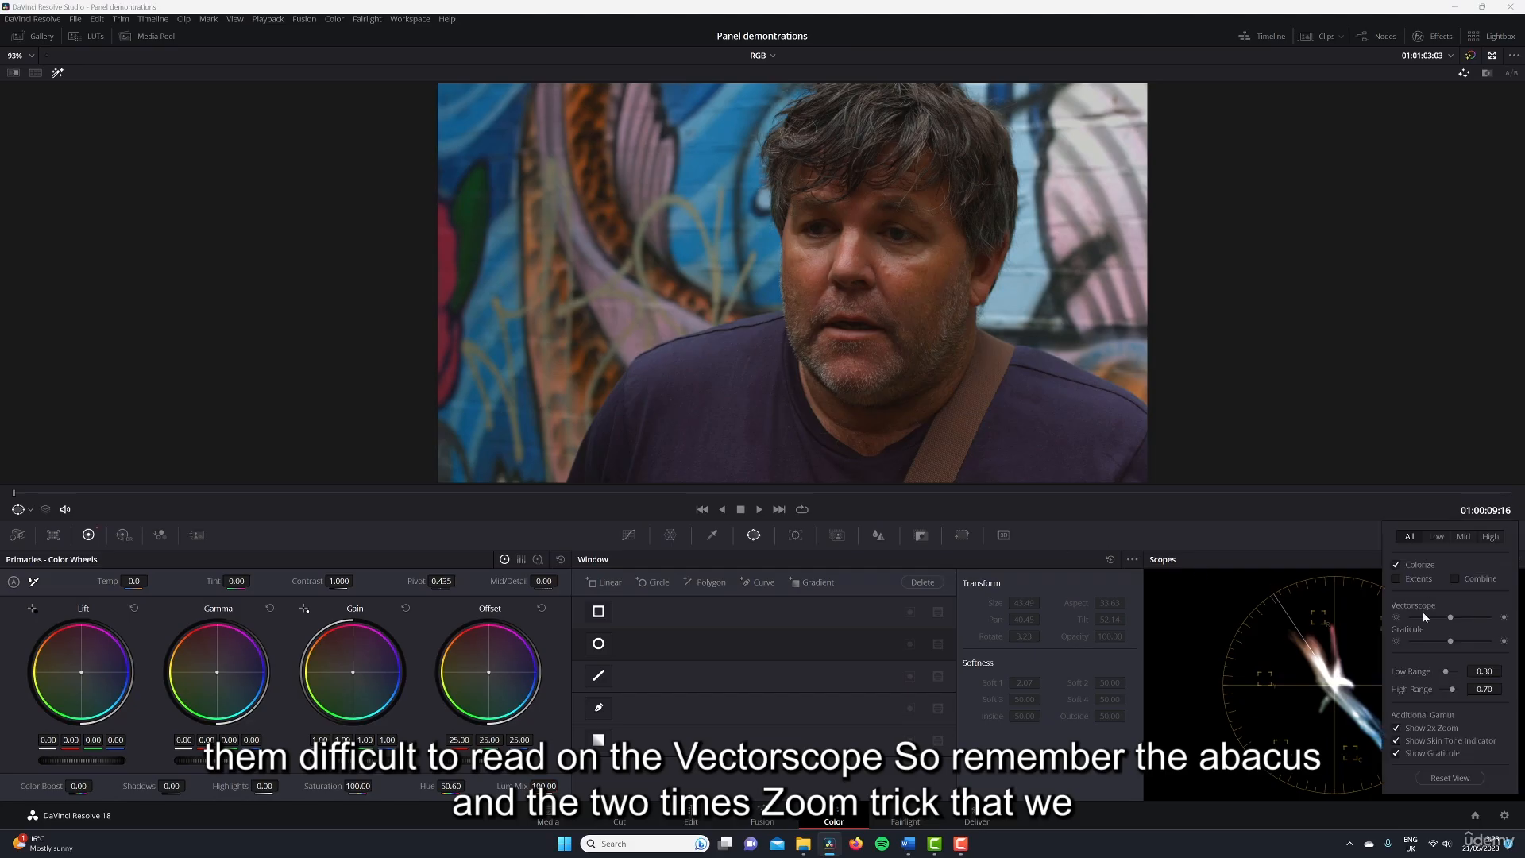
click(1396, 729)
click(1396, 728)
click(1396, 728)
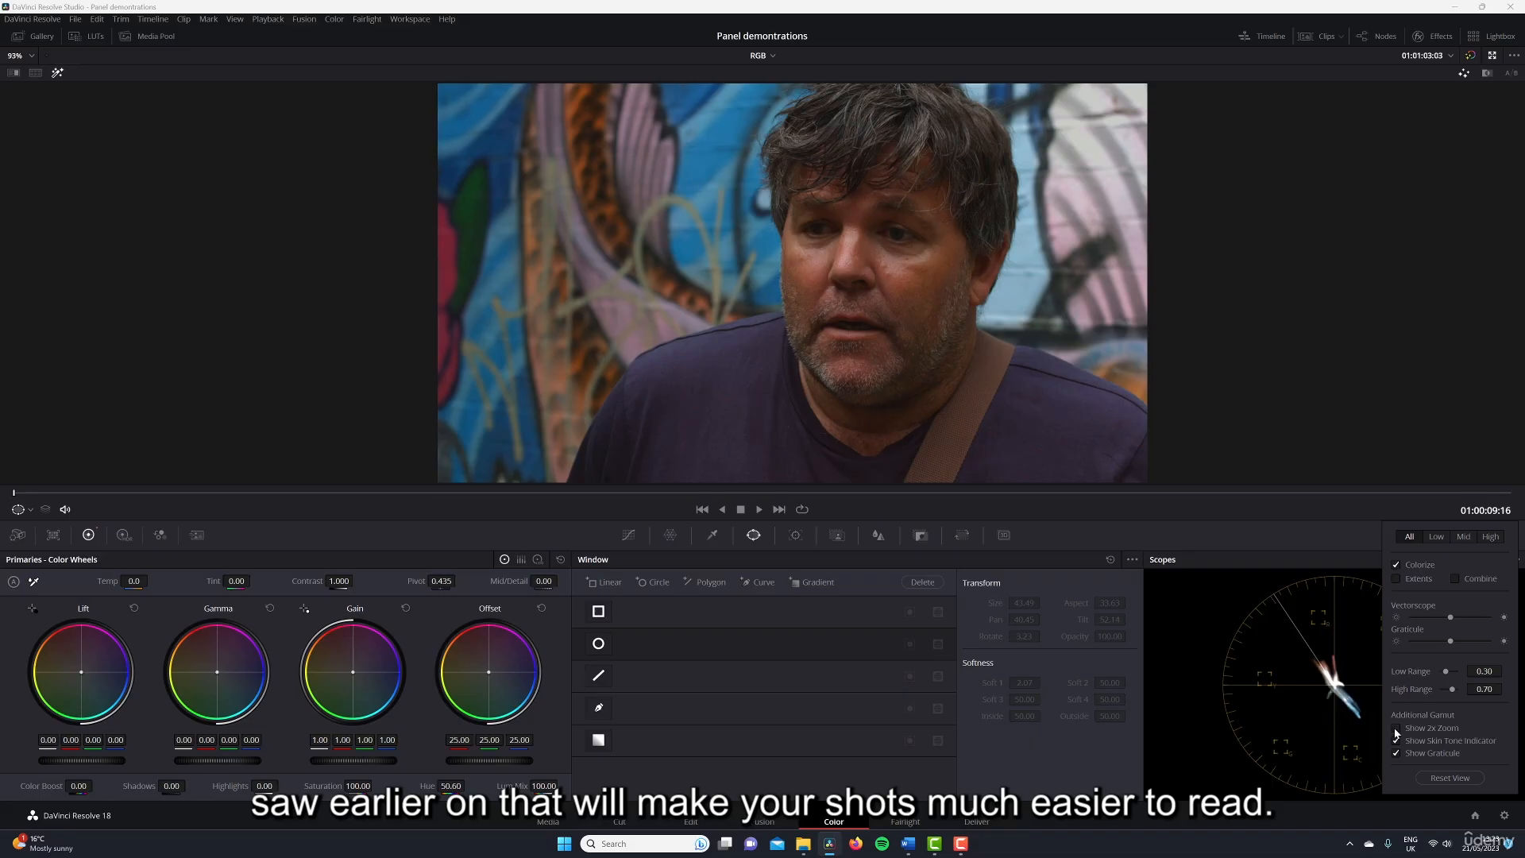
click(1396, 728)
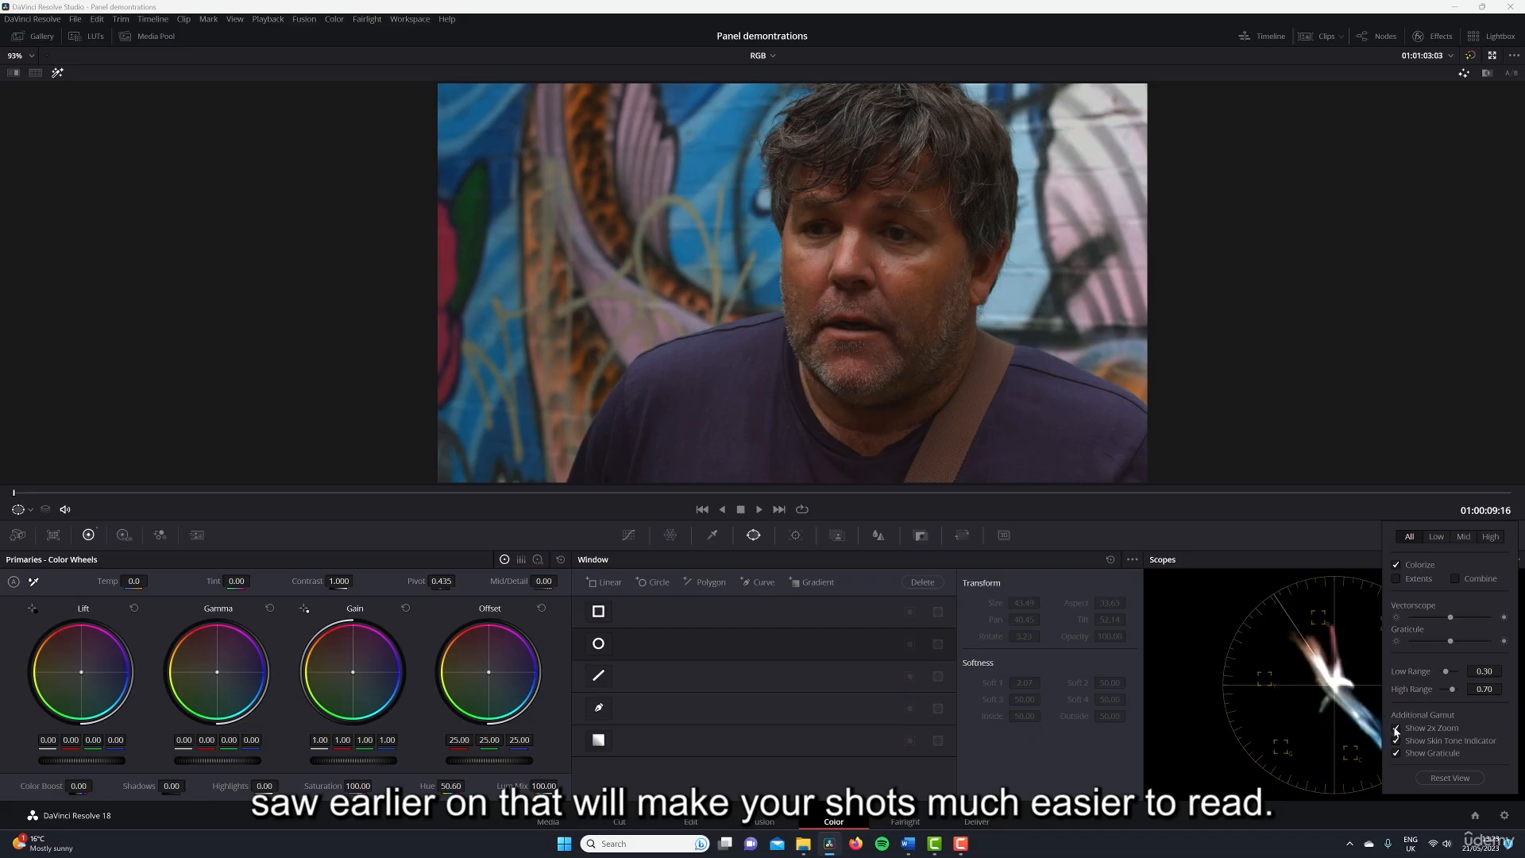
click(1396, 728)
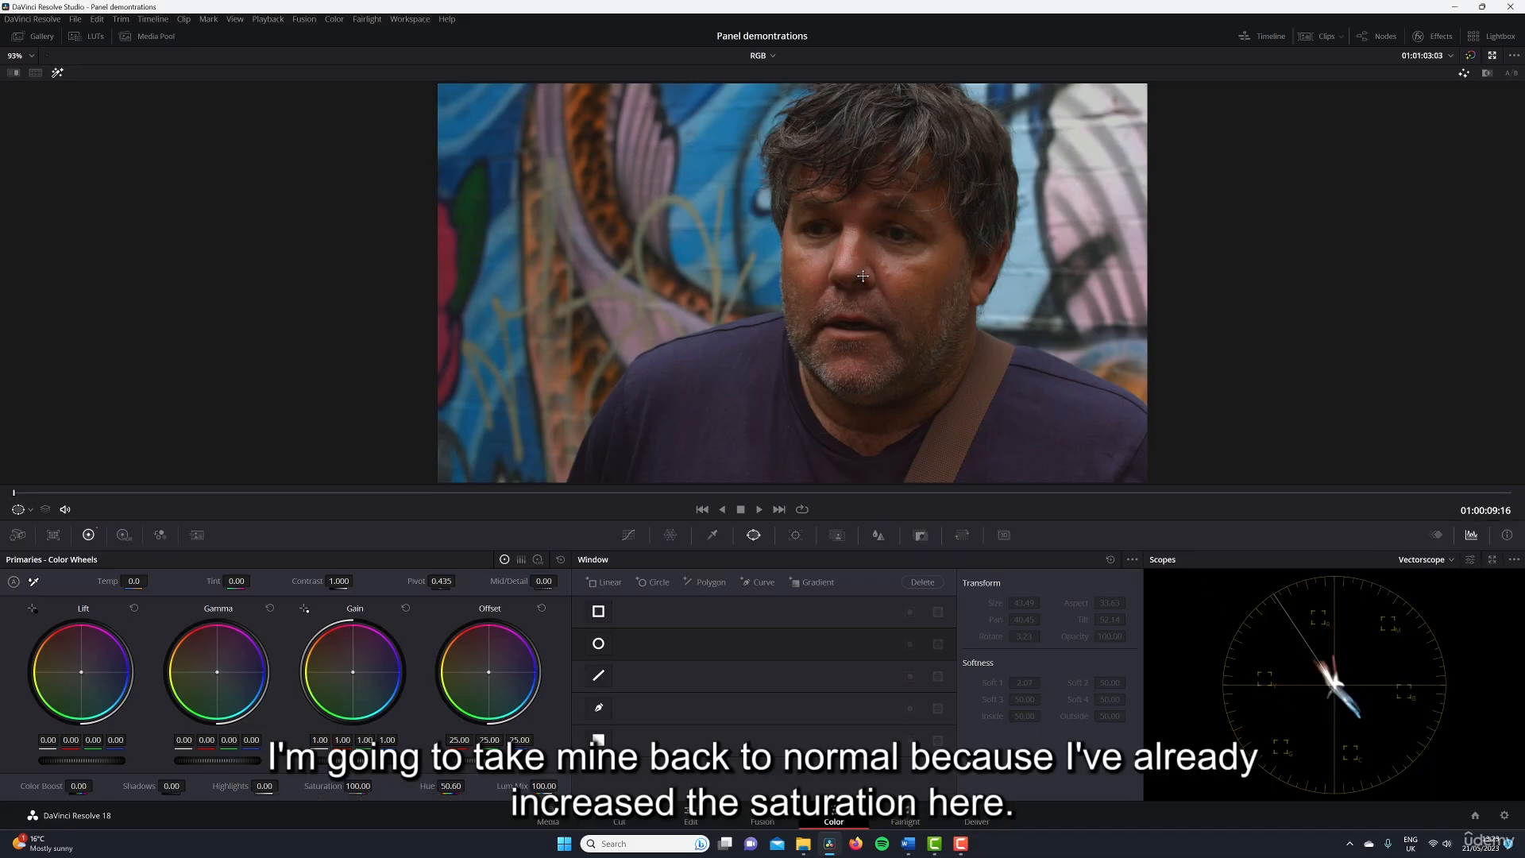